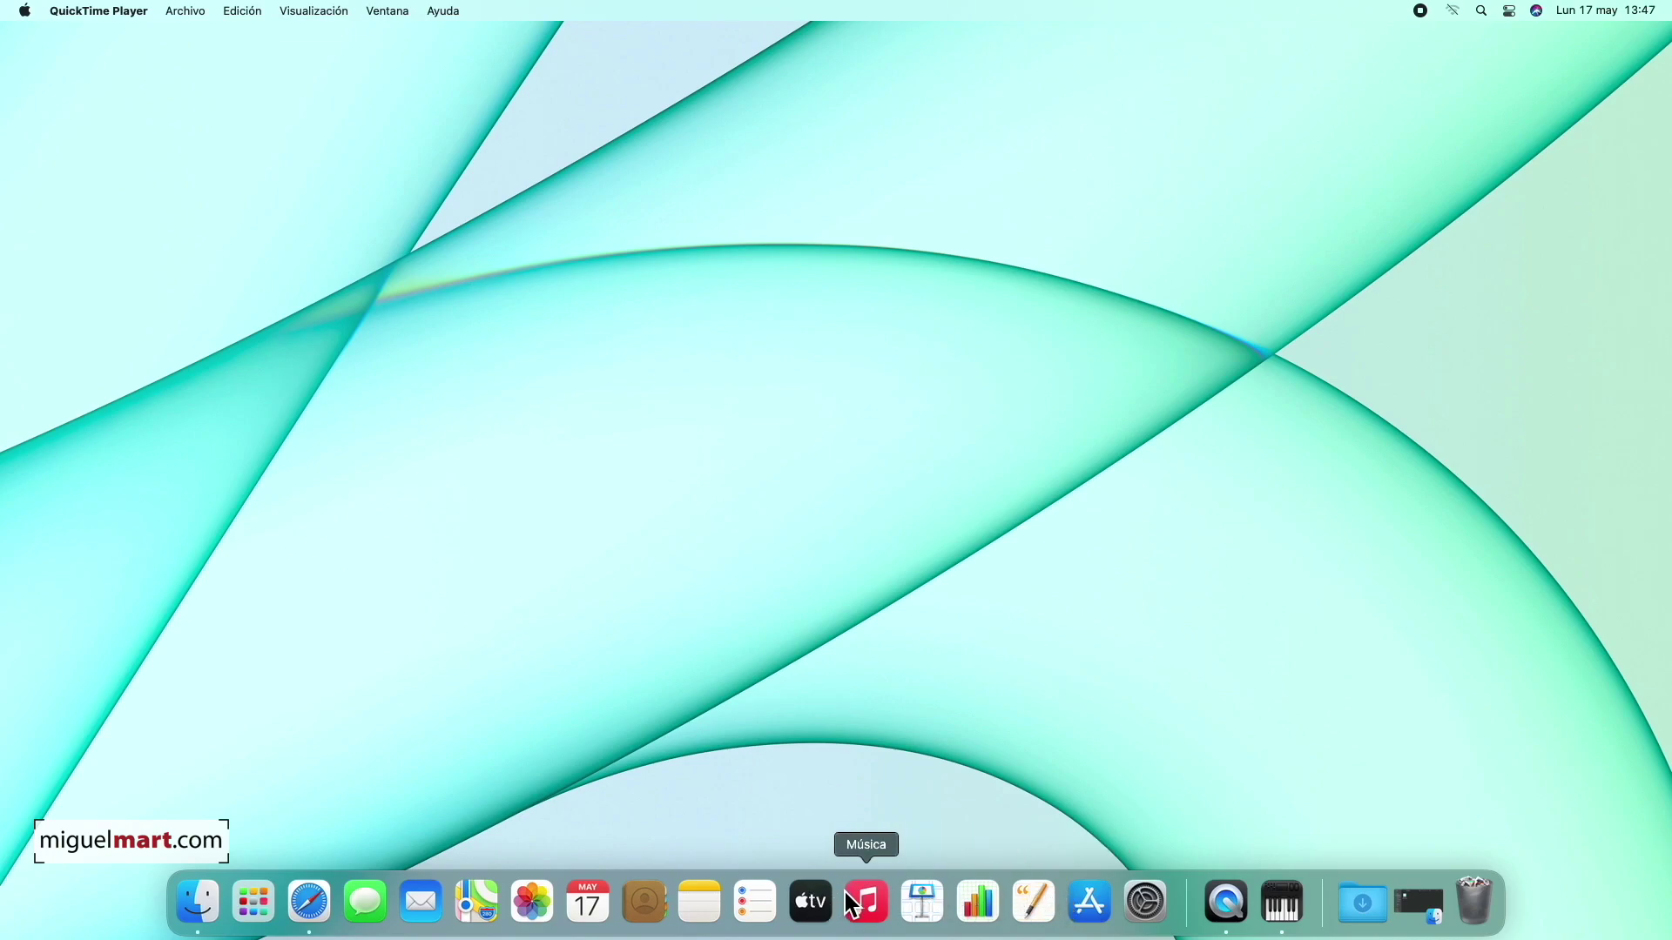
Remove Música and Recordatorios from the Dock, and view the installed apps in Launchpad
left_click_drag(862, 910, 887, 248)
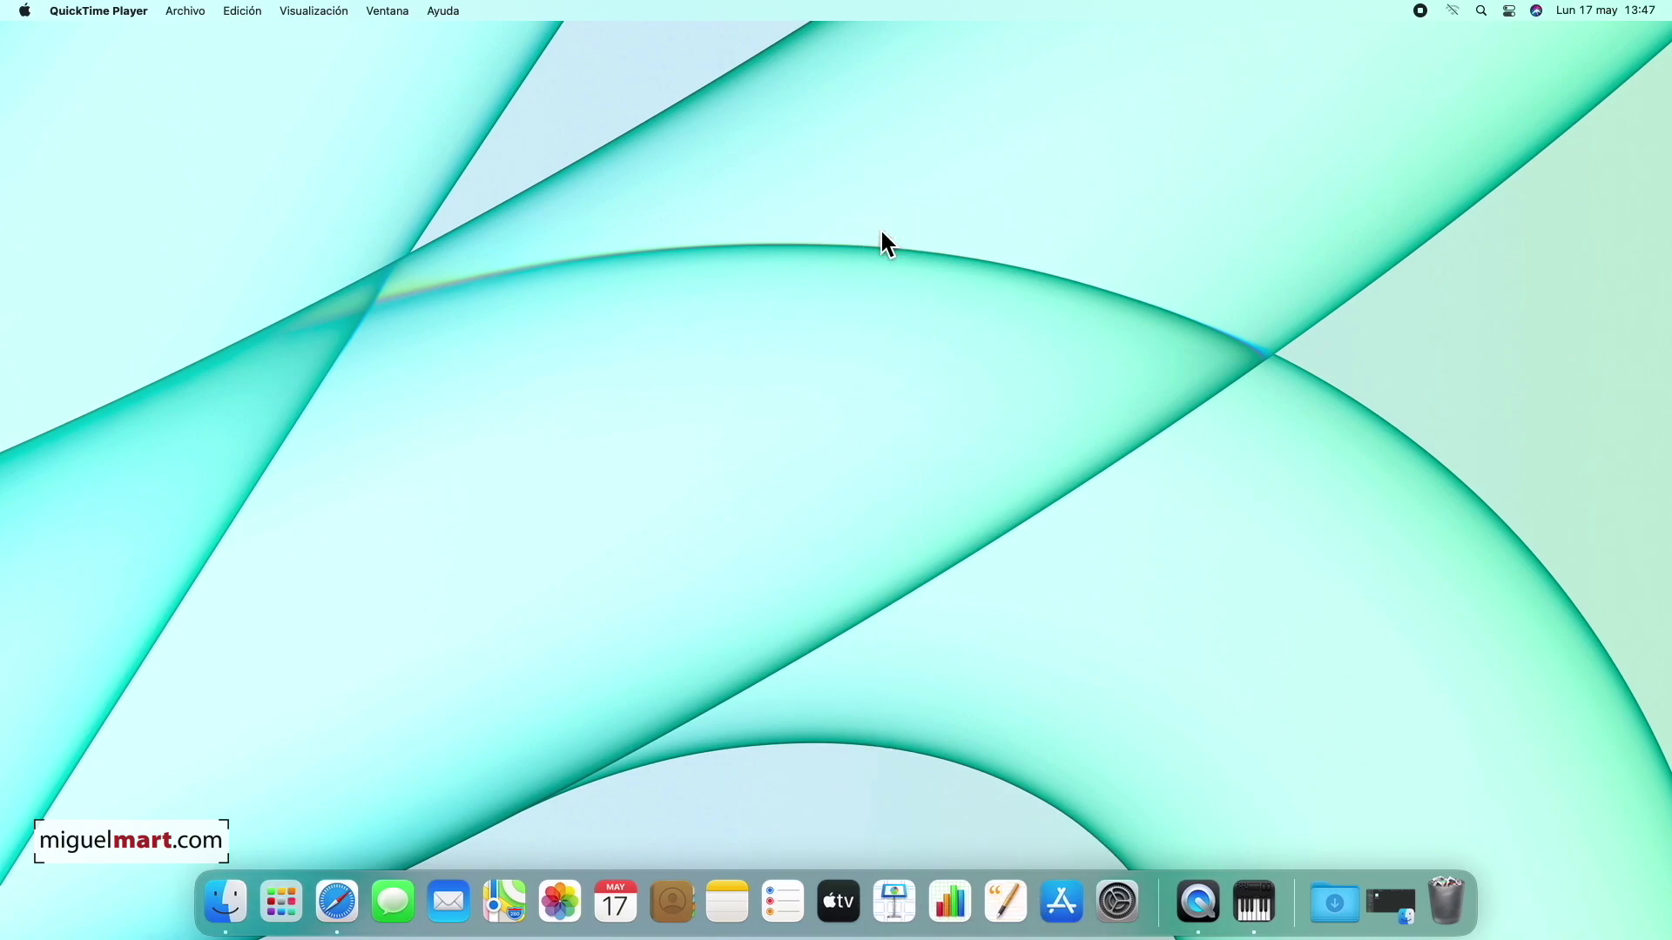
left_click_drag(782, 901, 876, 357)
left_click_drag(885, 290, 884, 291)
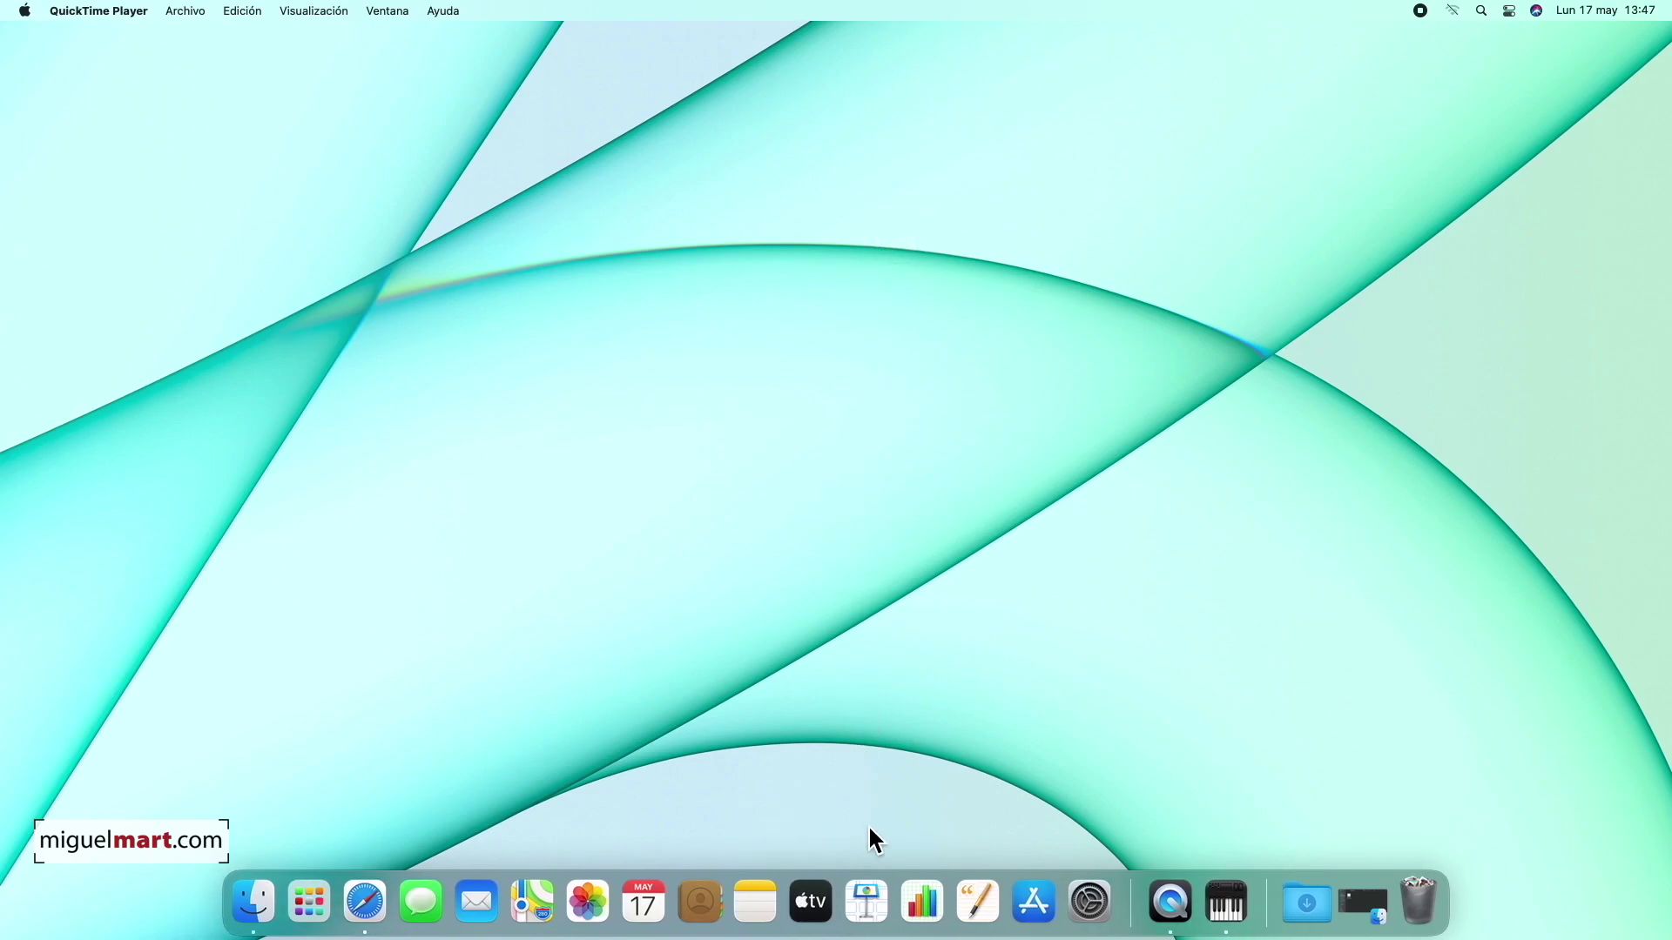
left_click(312, 901)
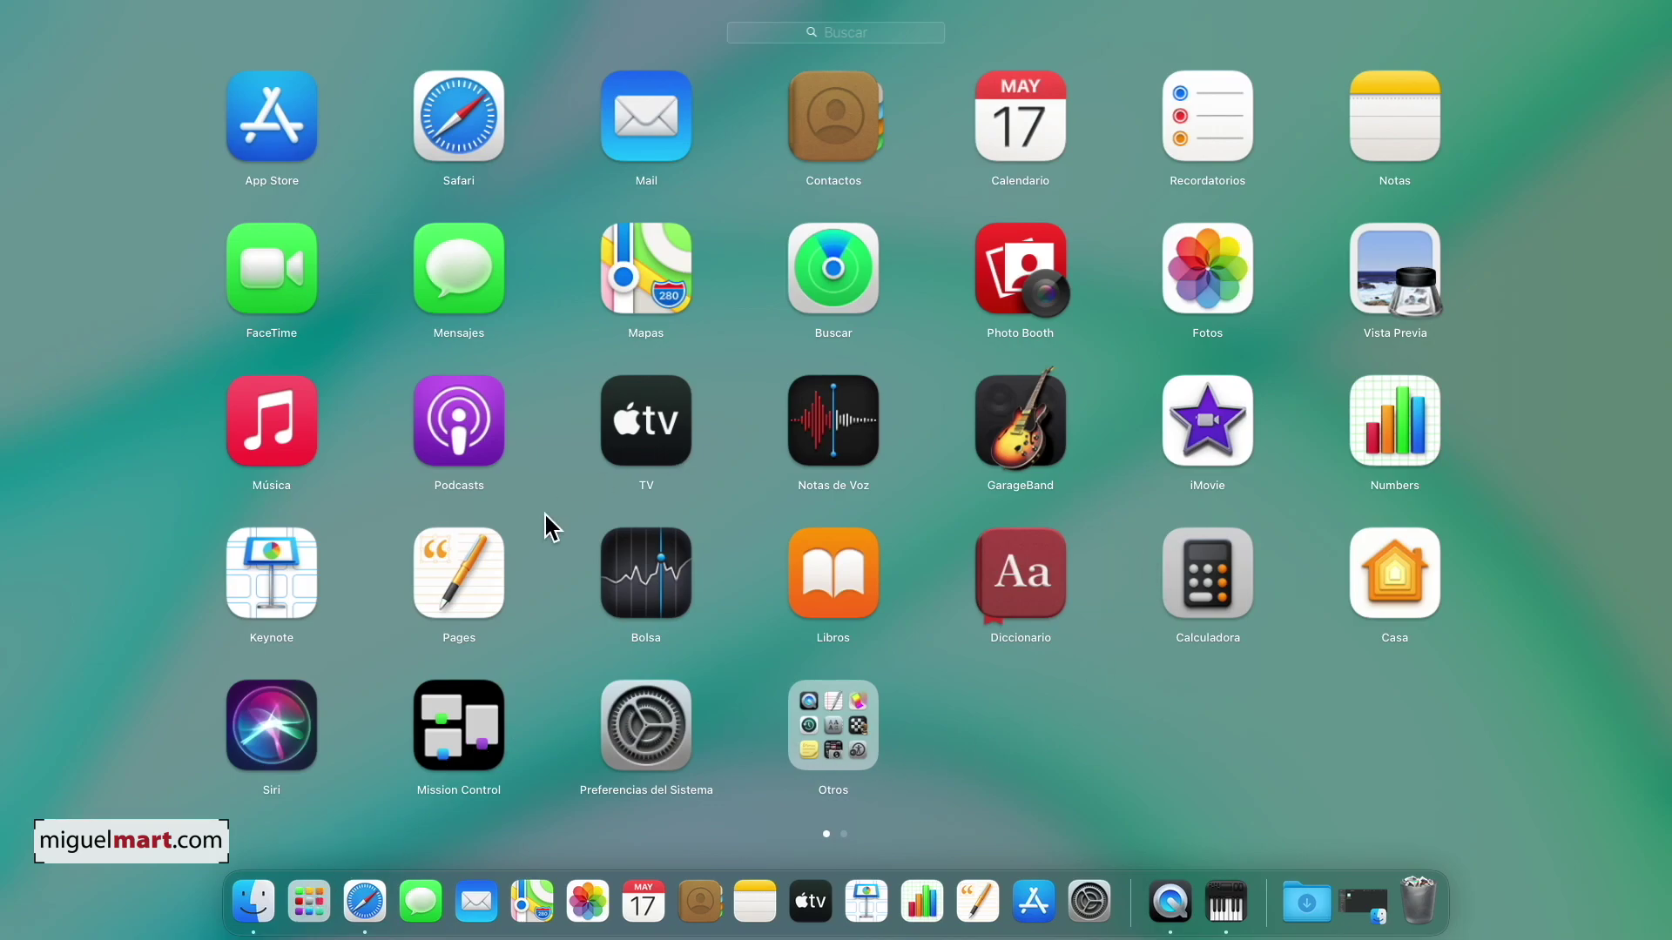
left_click(965, 742)
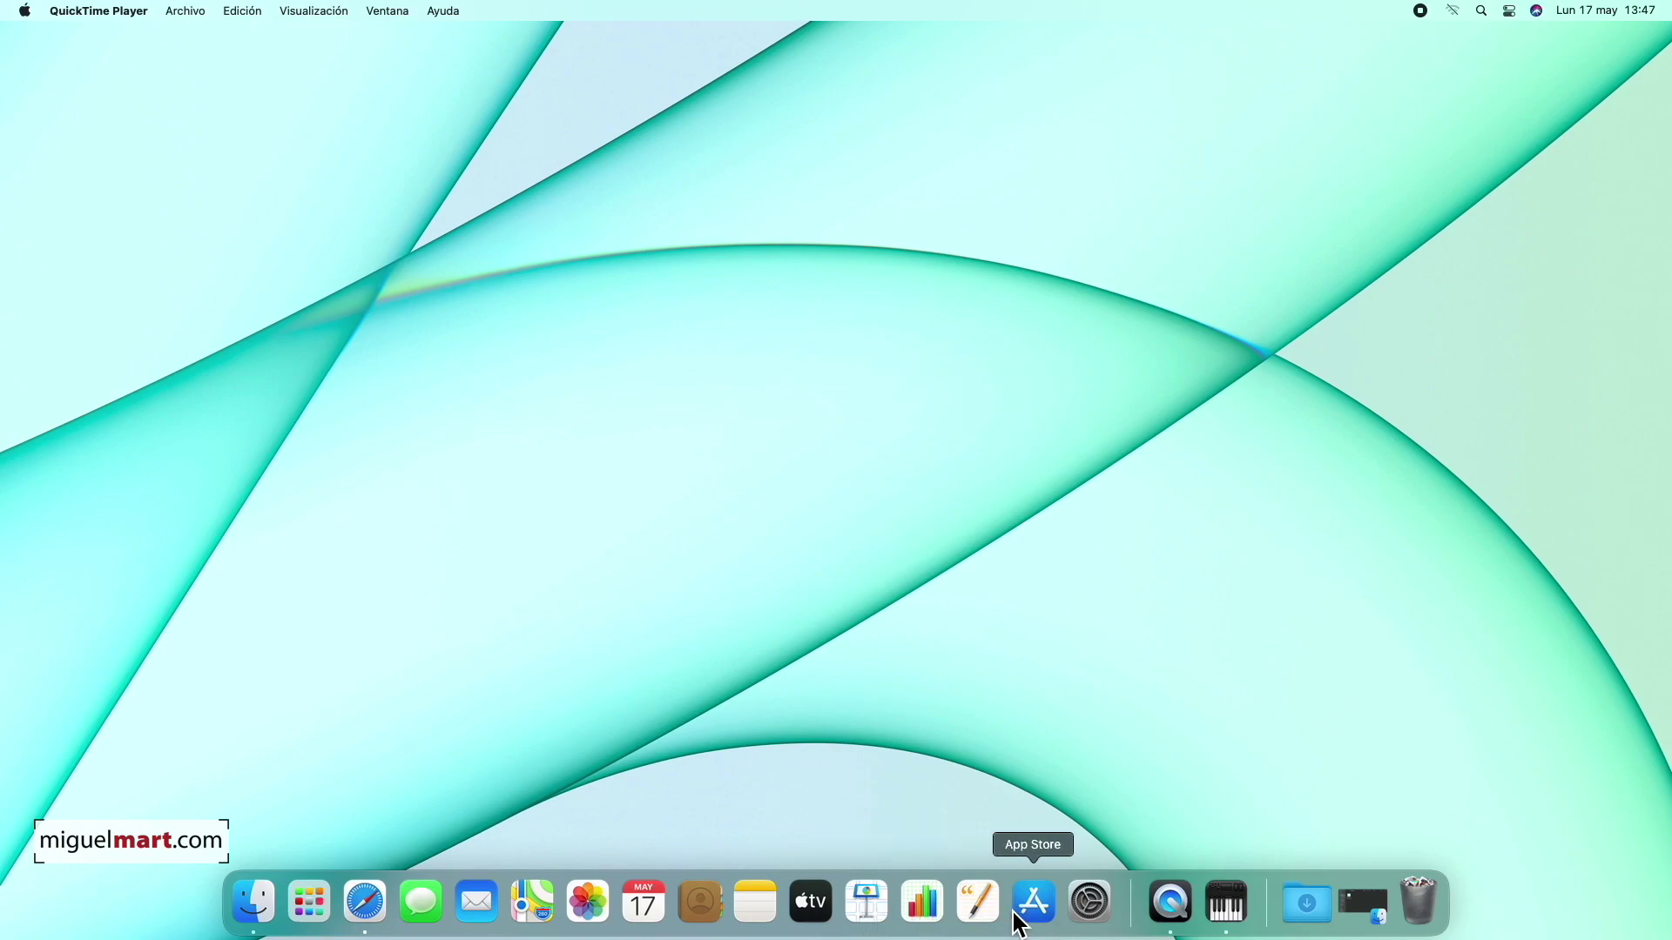
Remove Mapas, Keynote, Numbers and Pages from the Dock
left_click_drag(545, 888, 815, 287)
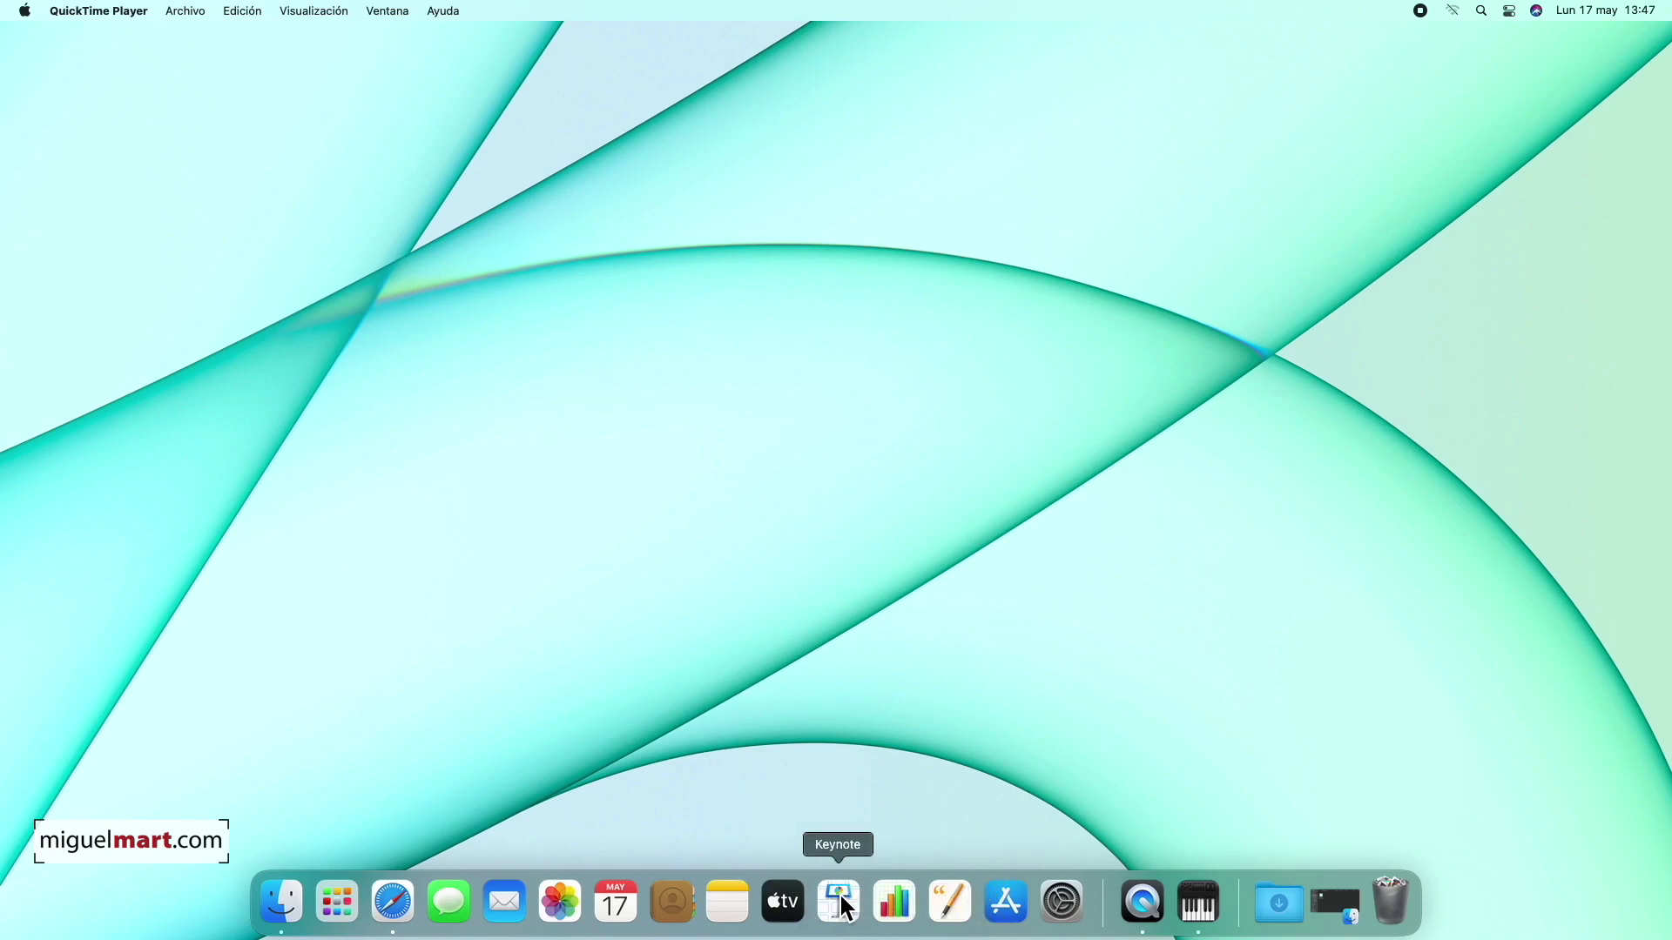
left_click_drag(844, 906, 892, 384)
left_click_drag(887, 906, 917, 296)
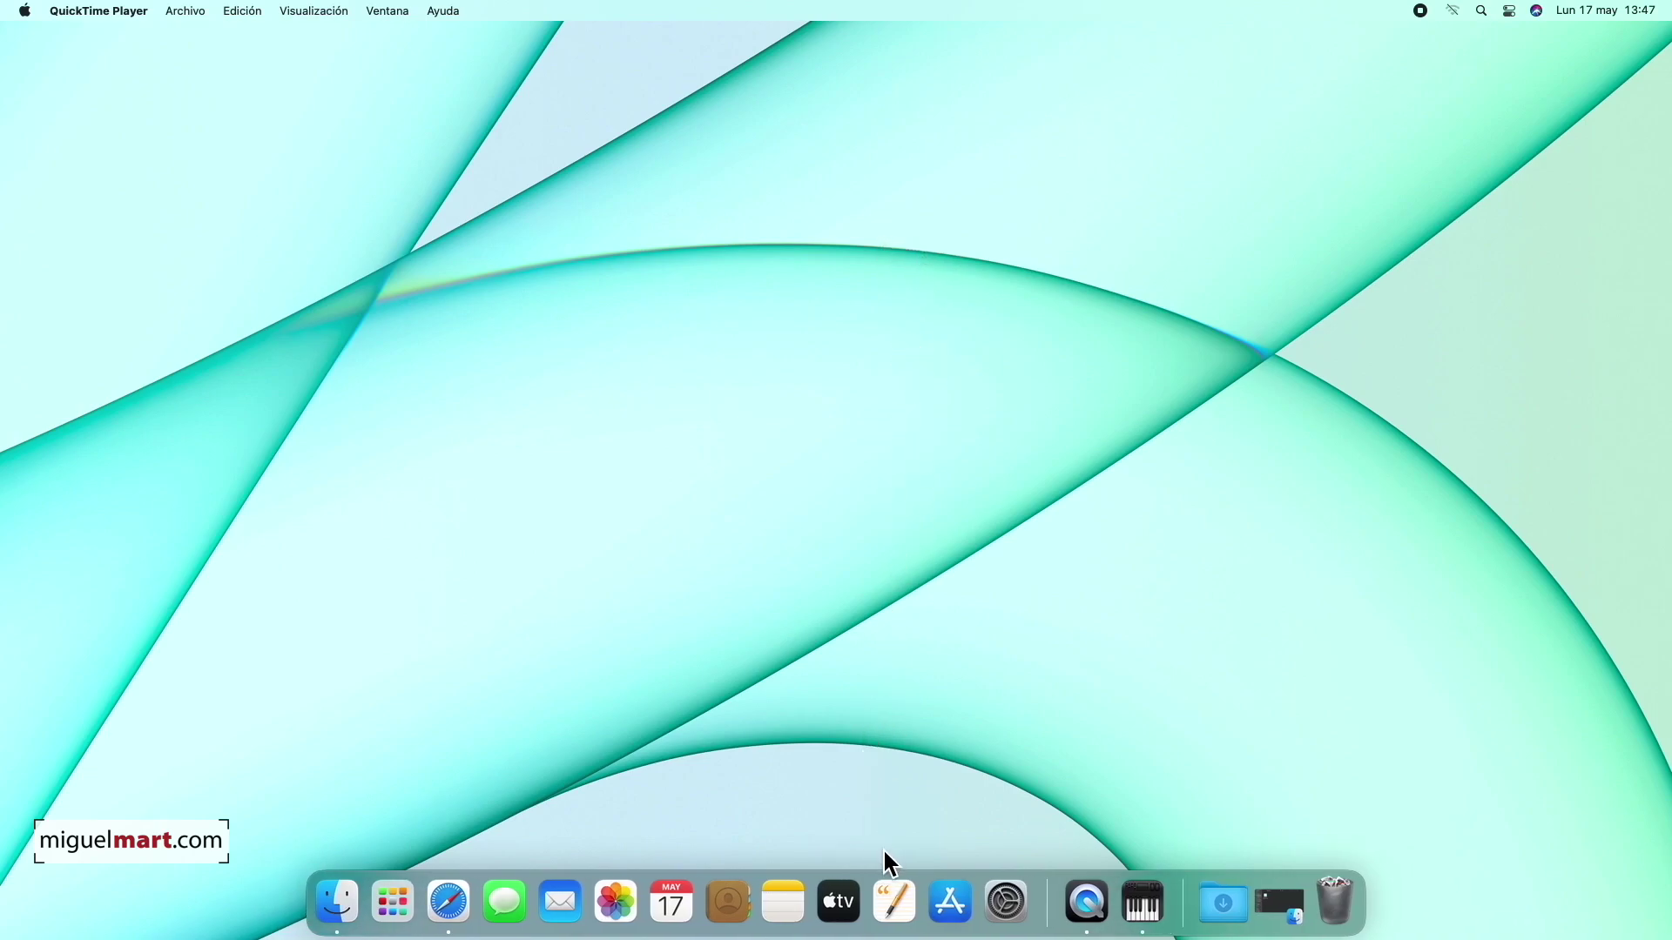
left_click_drag(890, 892, 932, 273)
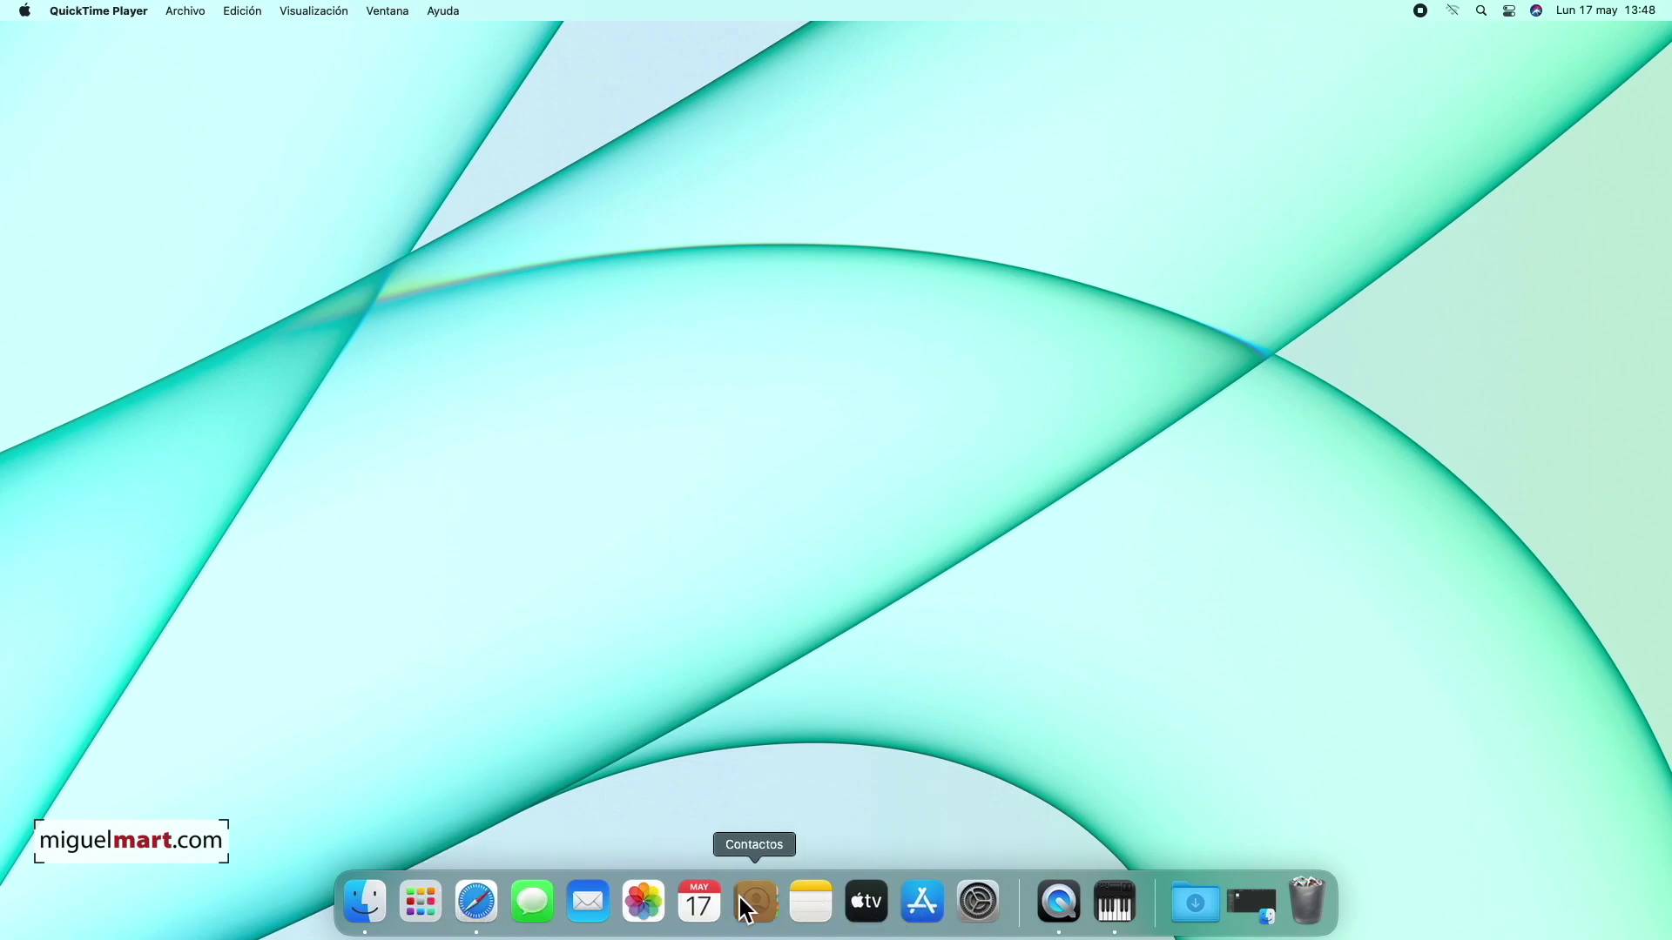
Move Preferencias del Sistema beside Finder in the Dock, remove App Store from the Dock, and look through Launchpad
left_click_drag(987, 914, 423, 916)
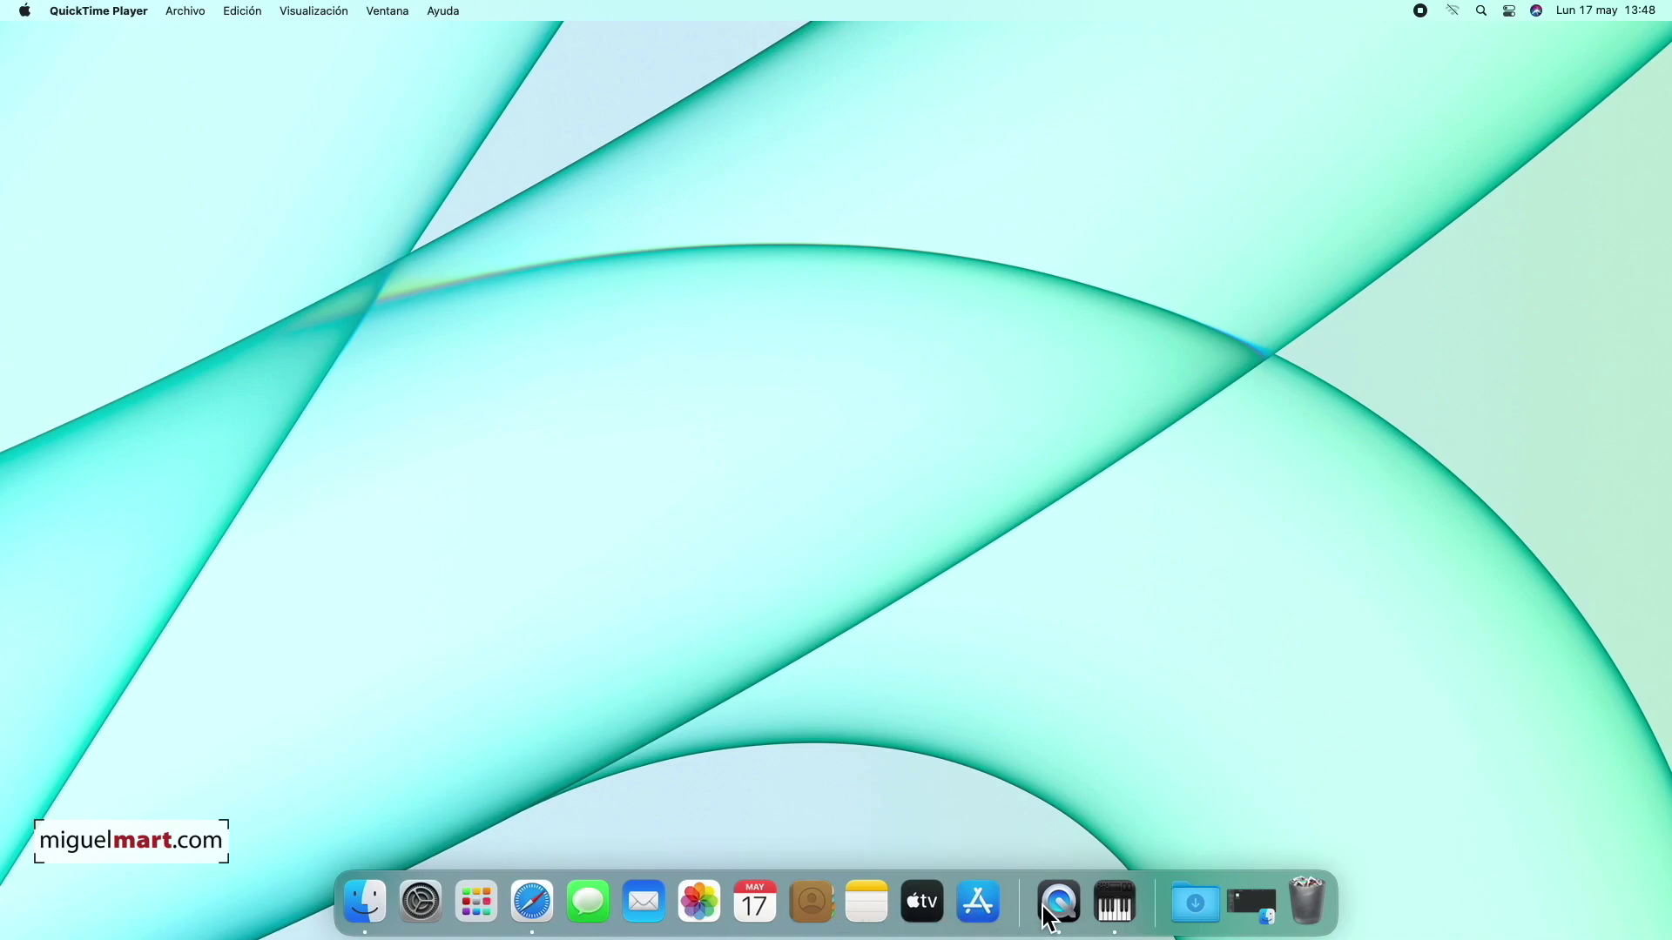
left_click_drag(981, 916, 971, 272)
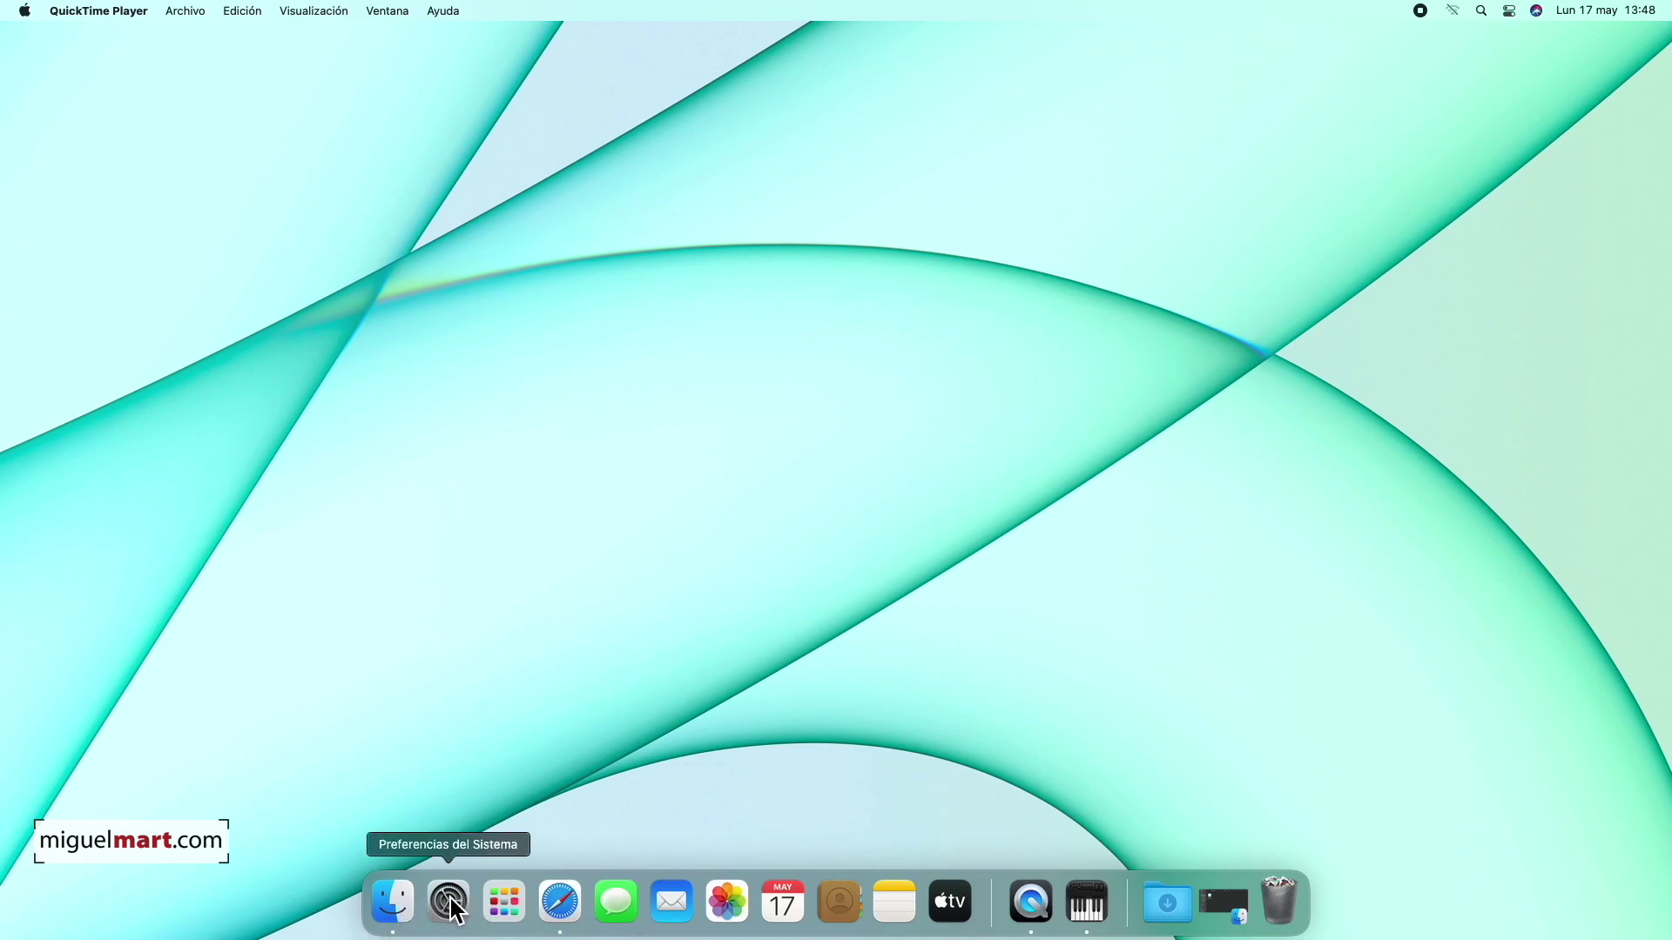
left_click(497, 908)
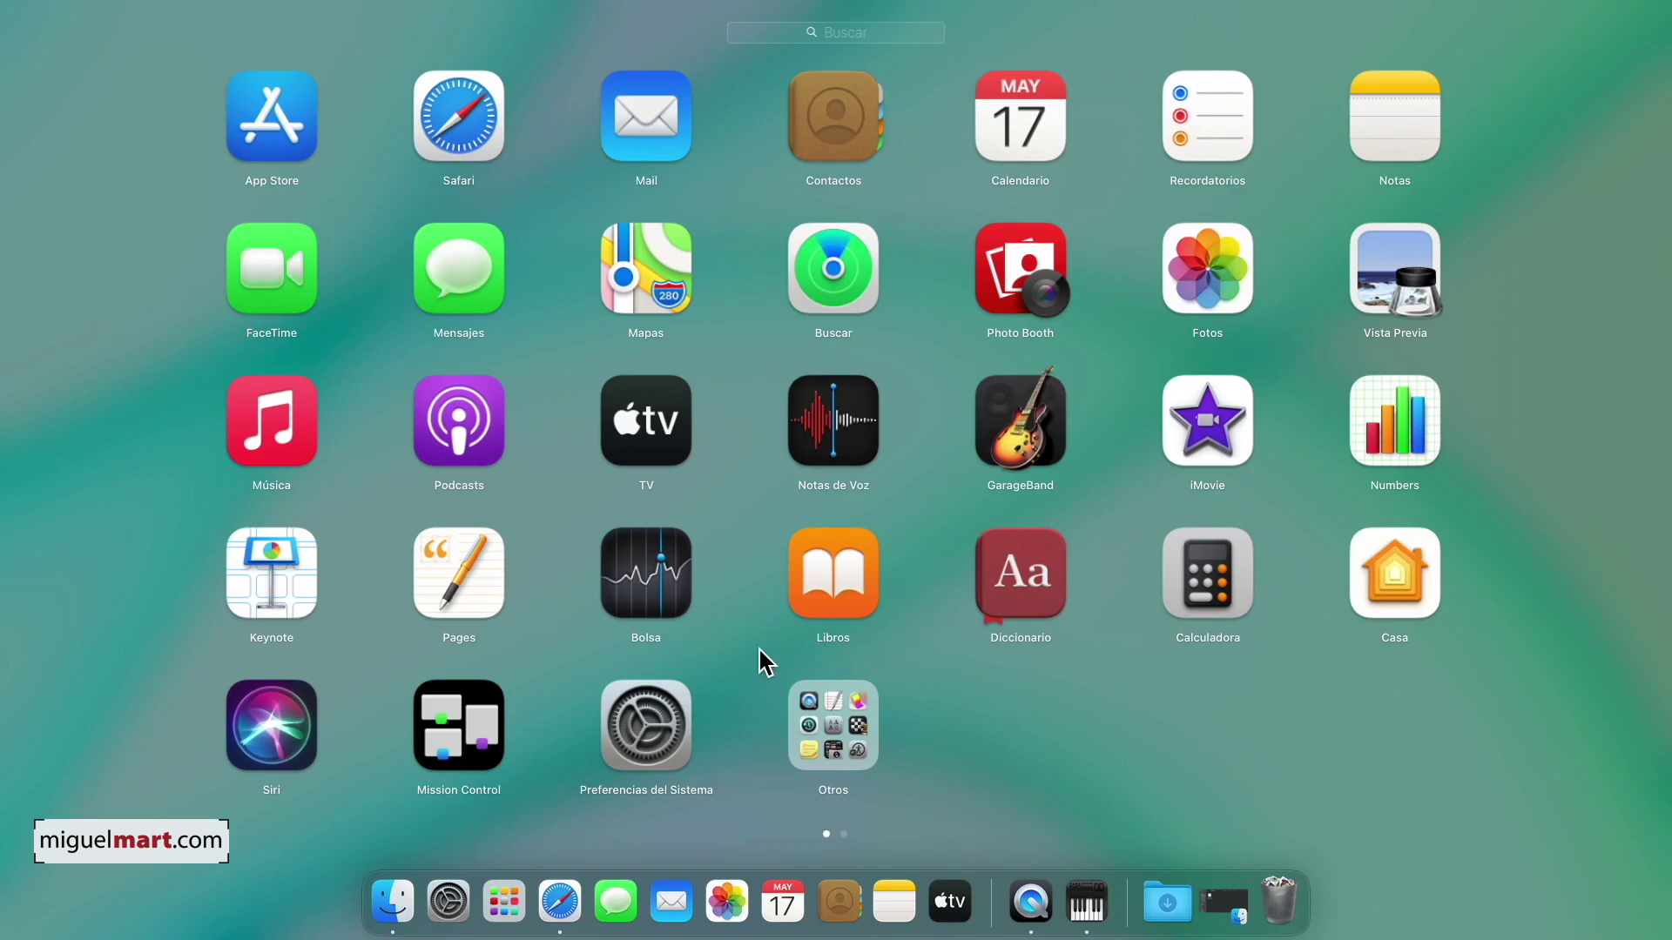
left_click(1066, 788)
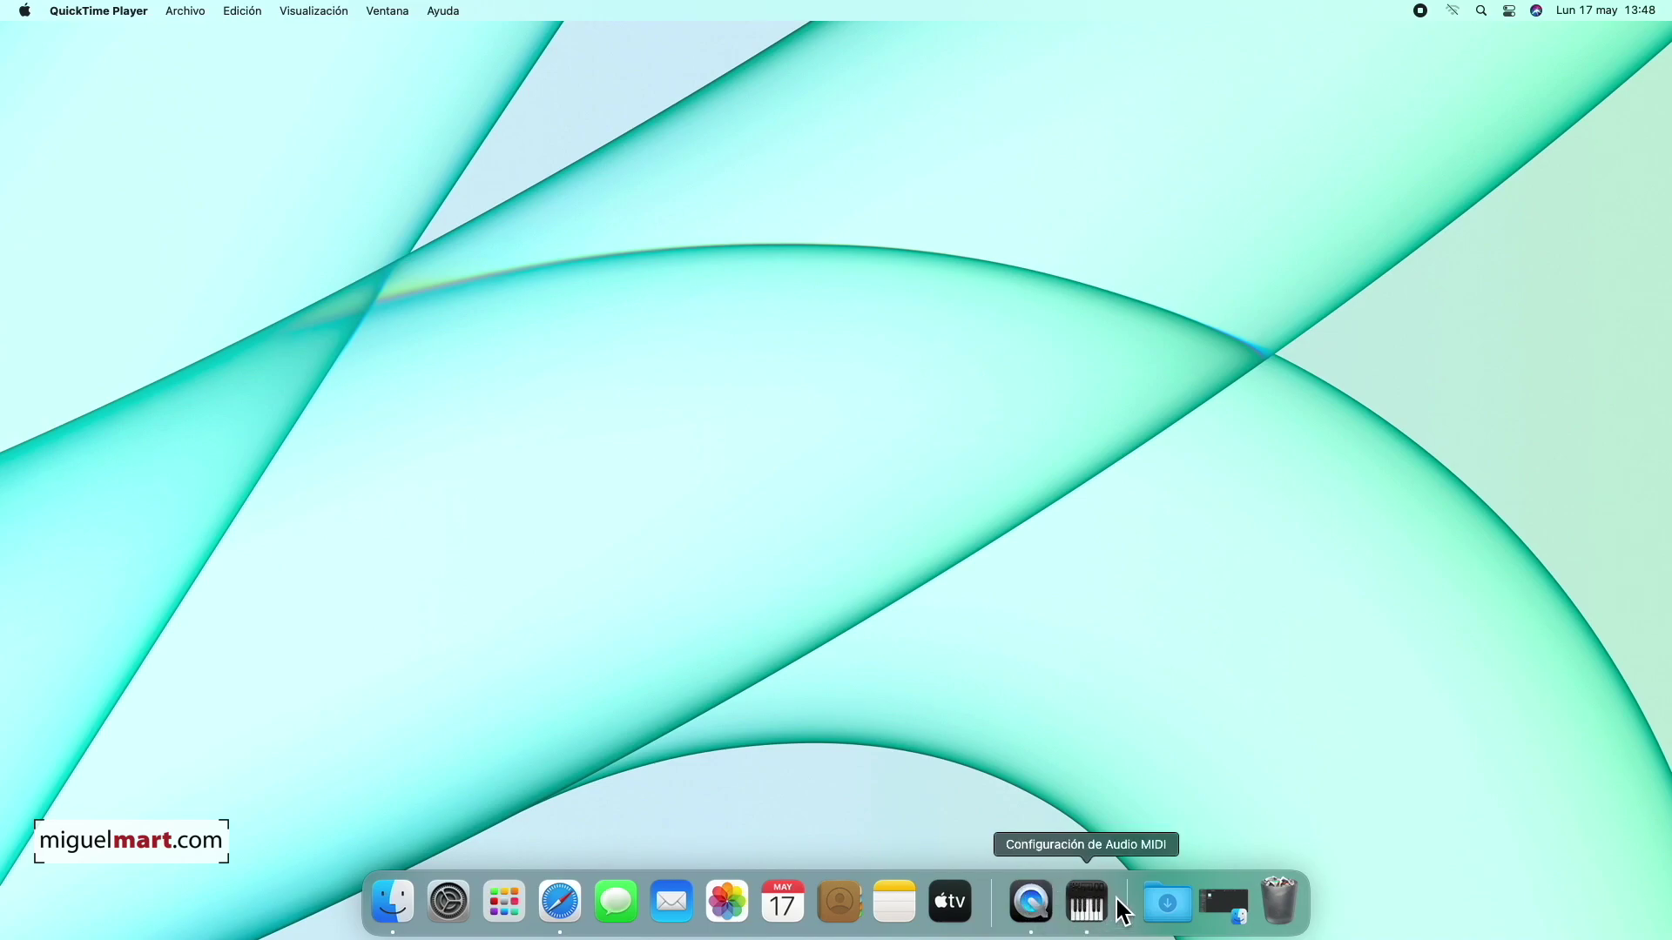
Look into the Downloads stack in the Dock and close it again
left_click(1086, 905)
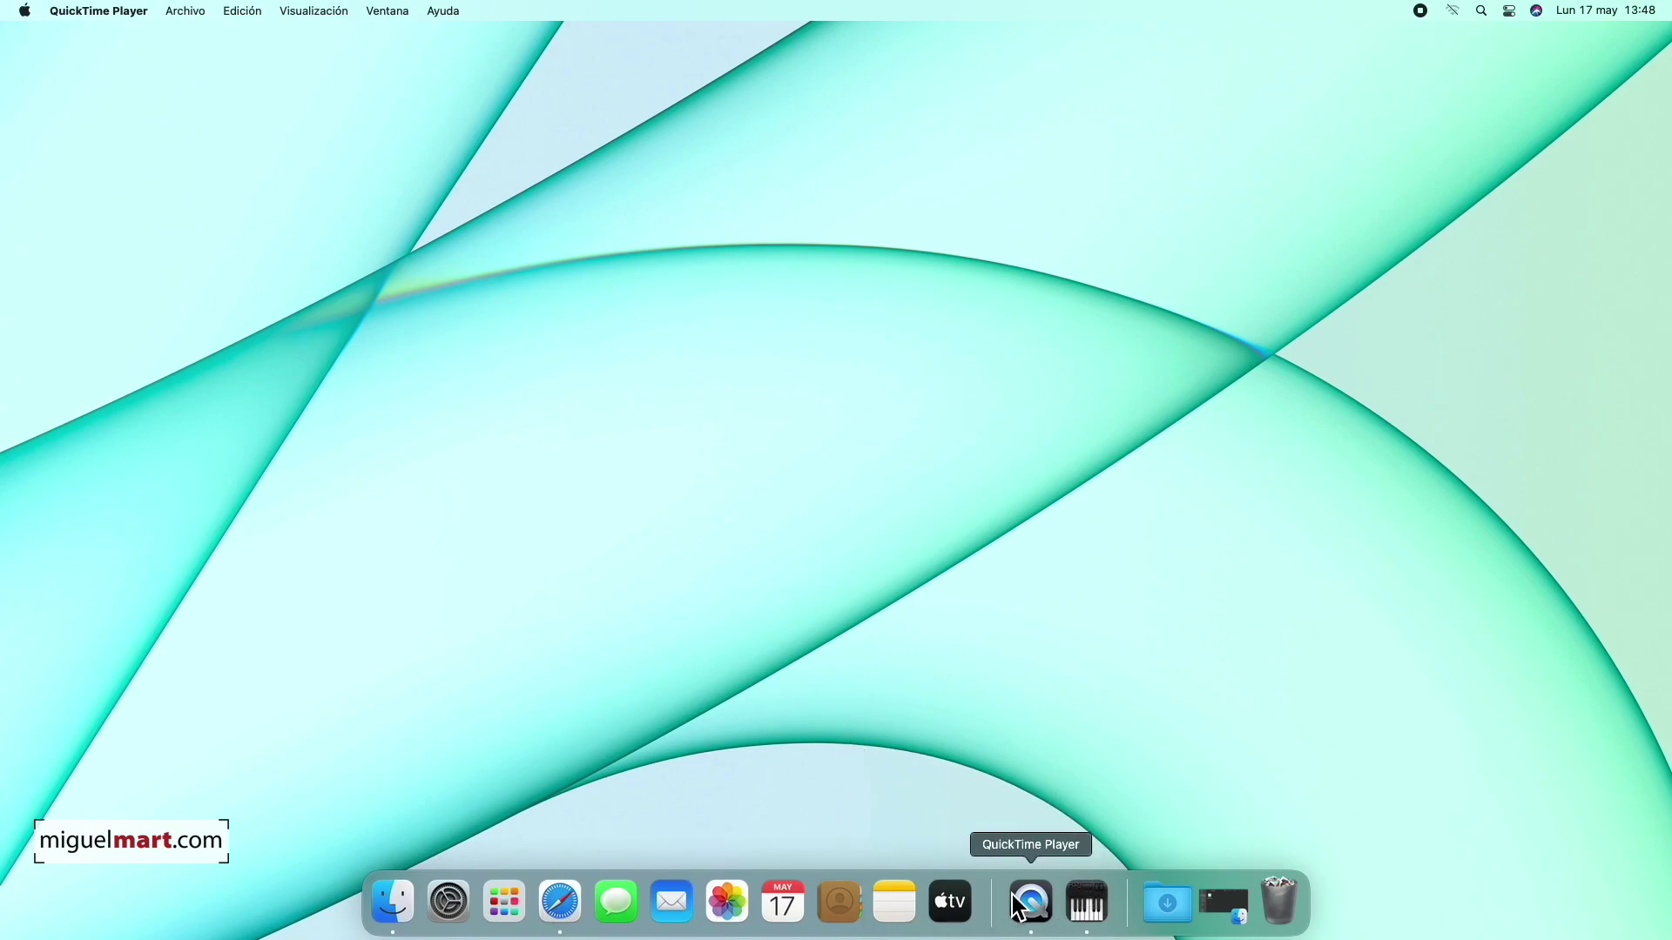
left_click(1176, 921)
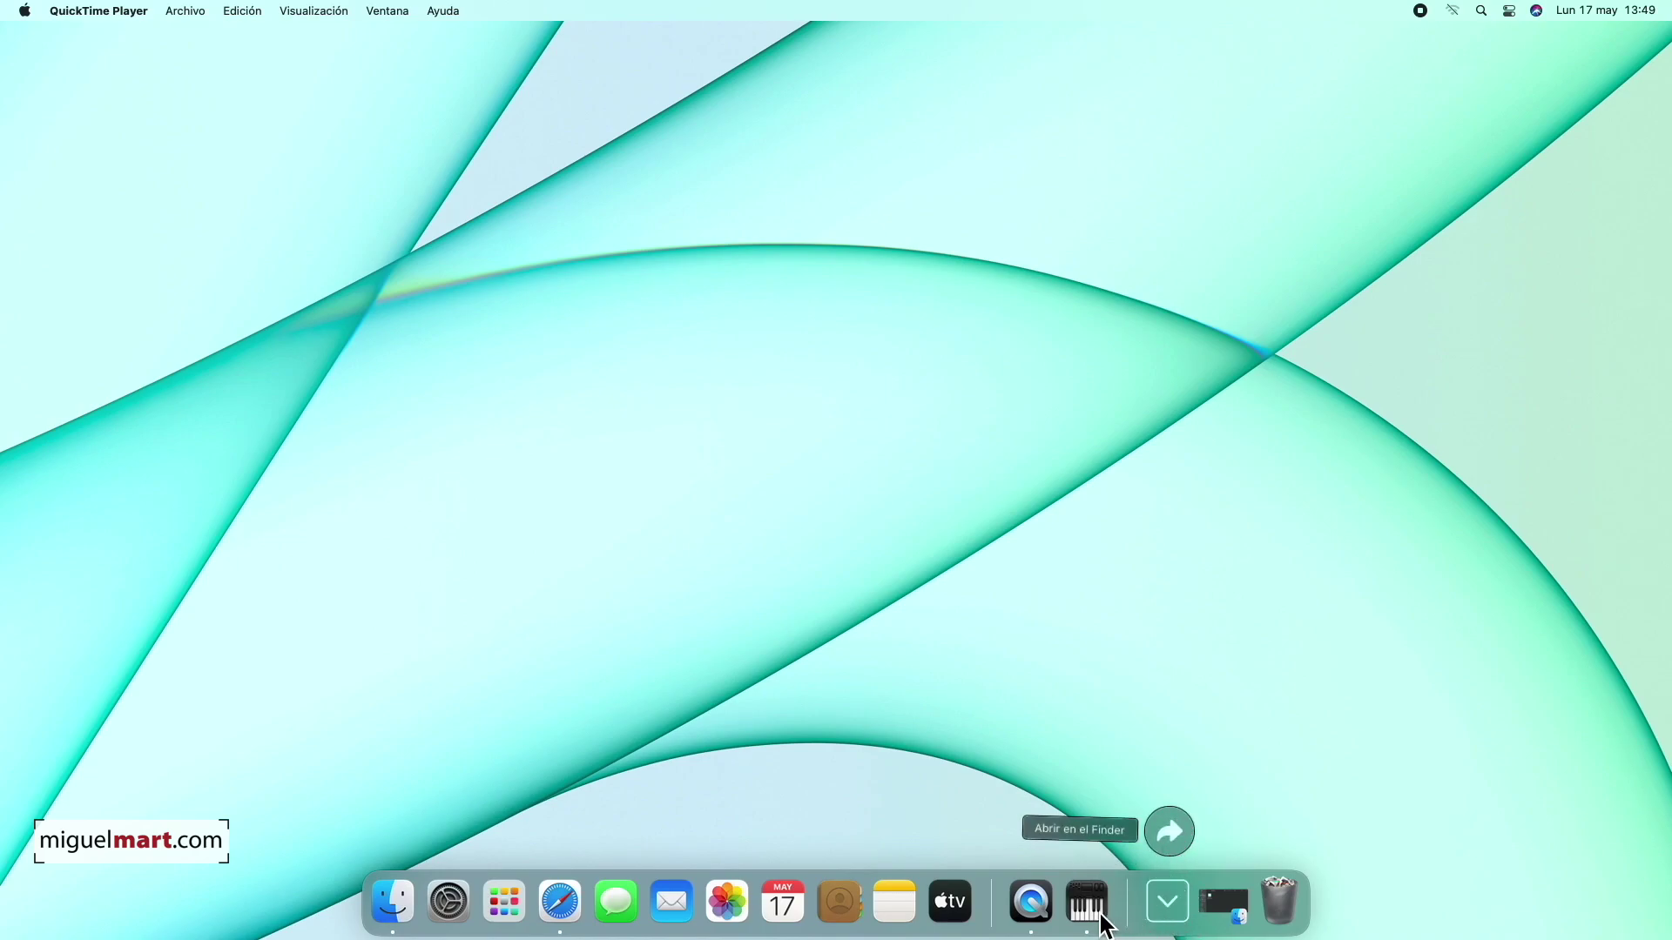
left_click(1259, 844)
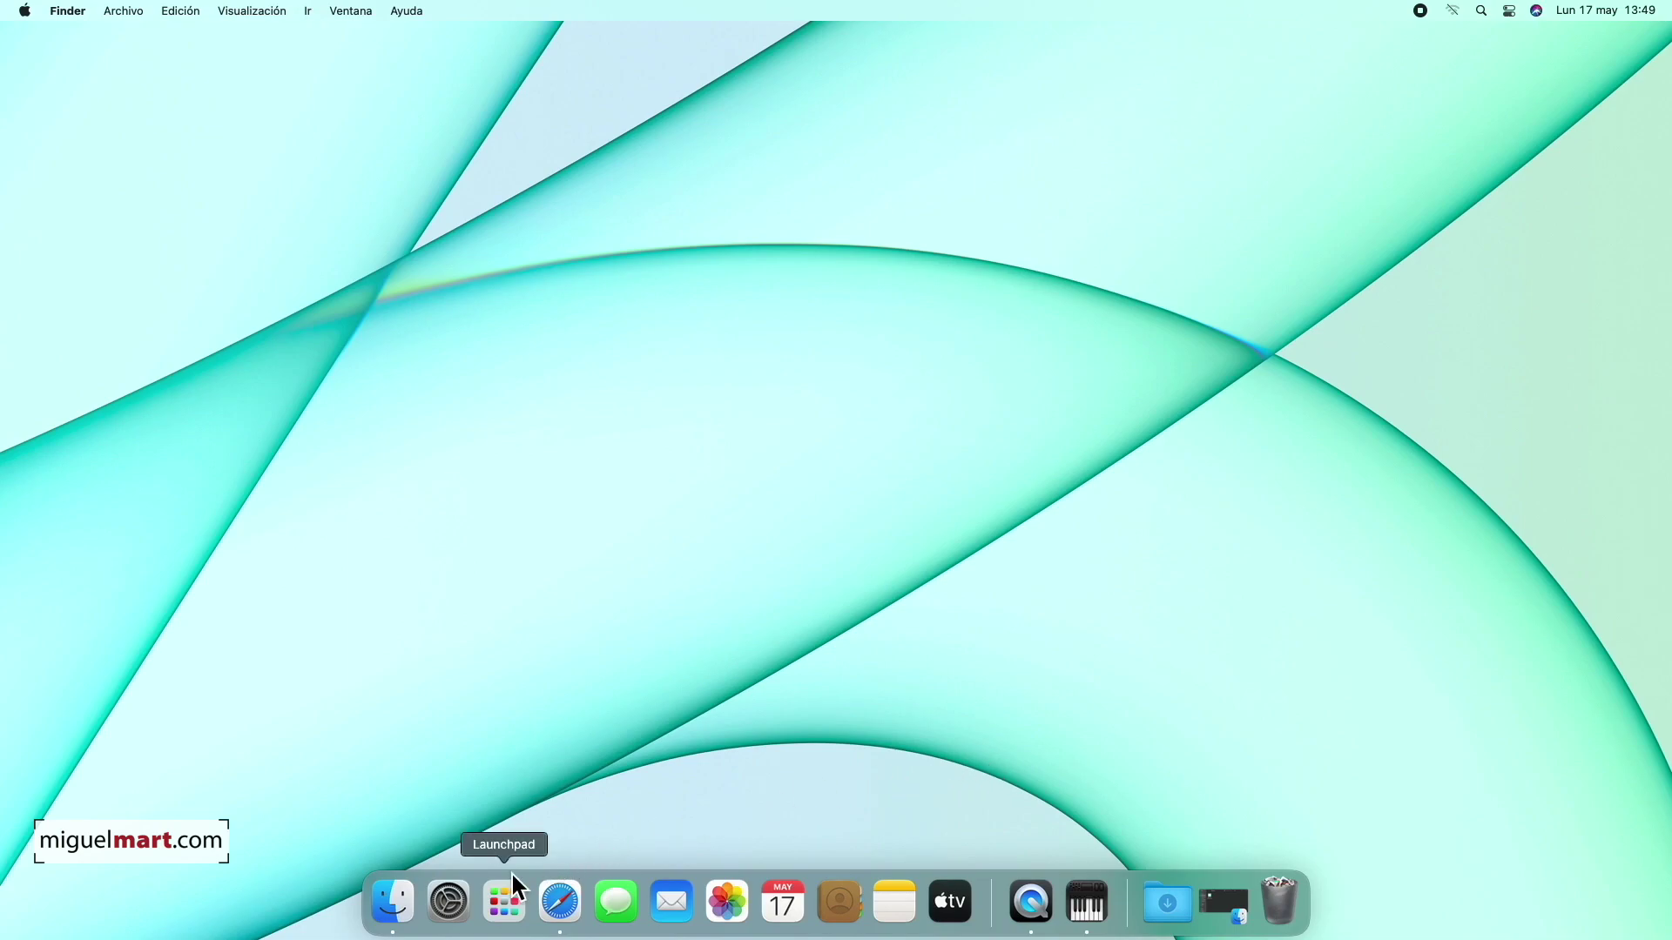
Open the Dock y barra de menús preferences and turn on Ampliación for the Dock
left_click(449, 906)
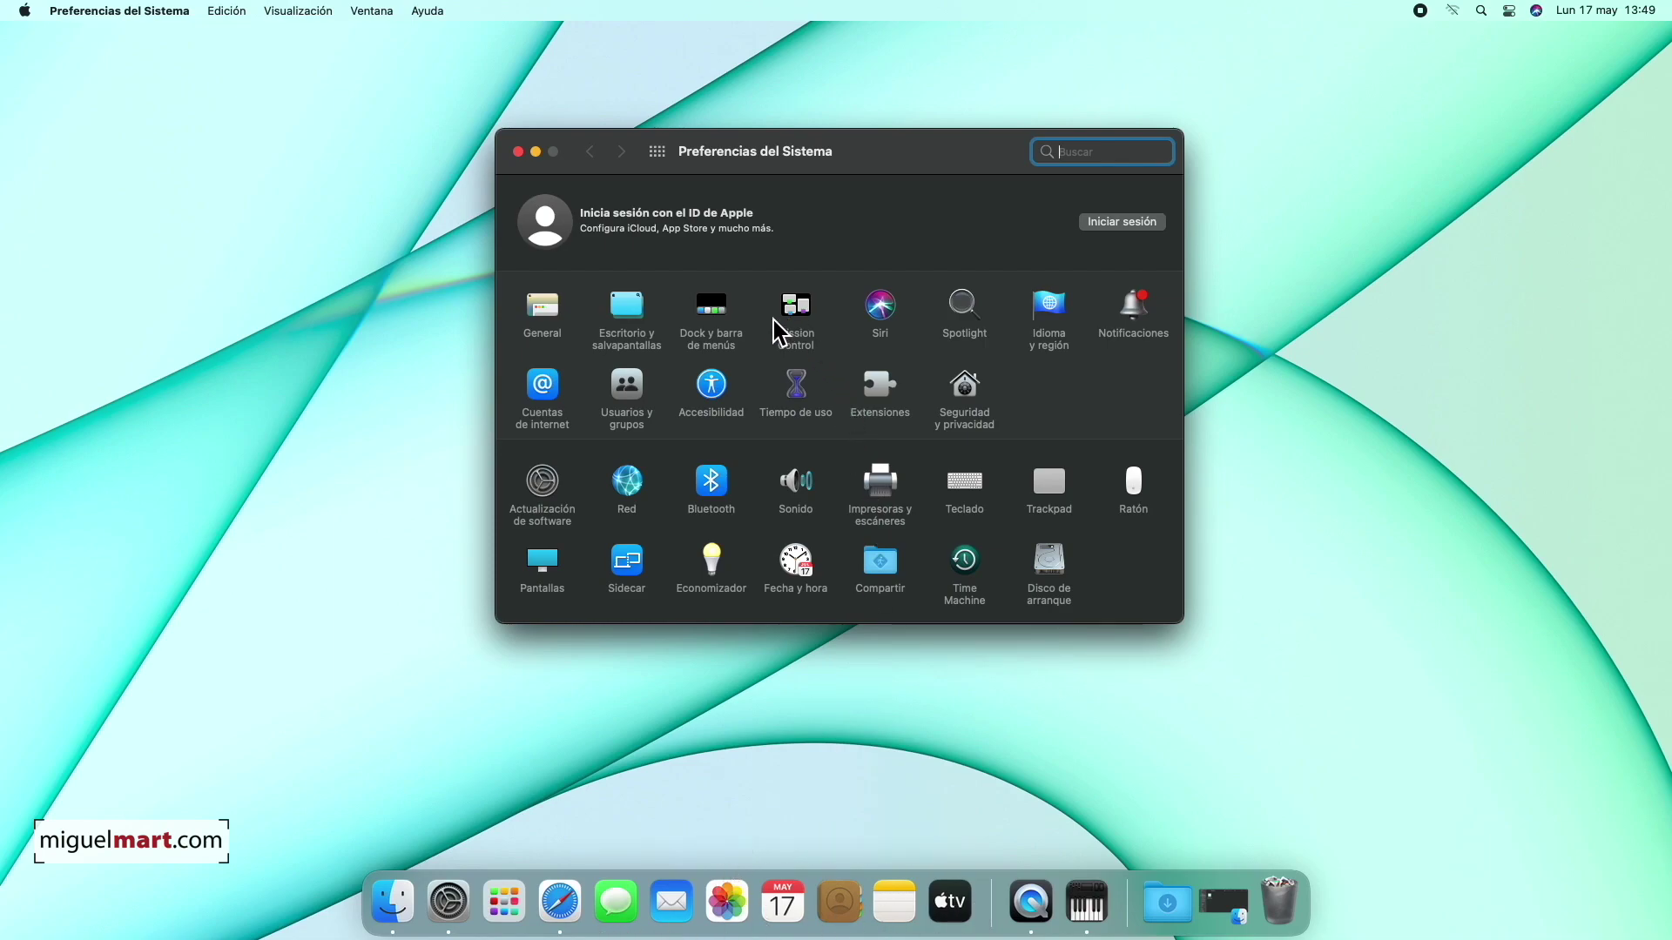
left_click(710, 306)
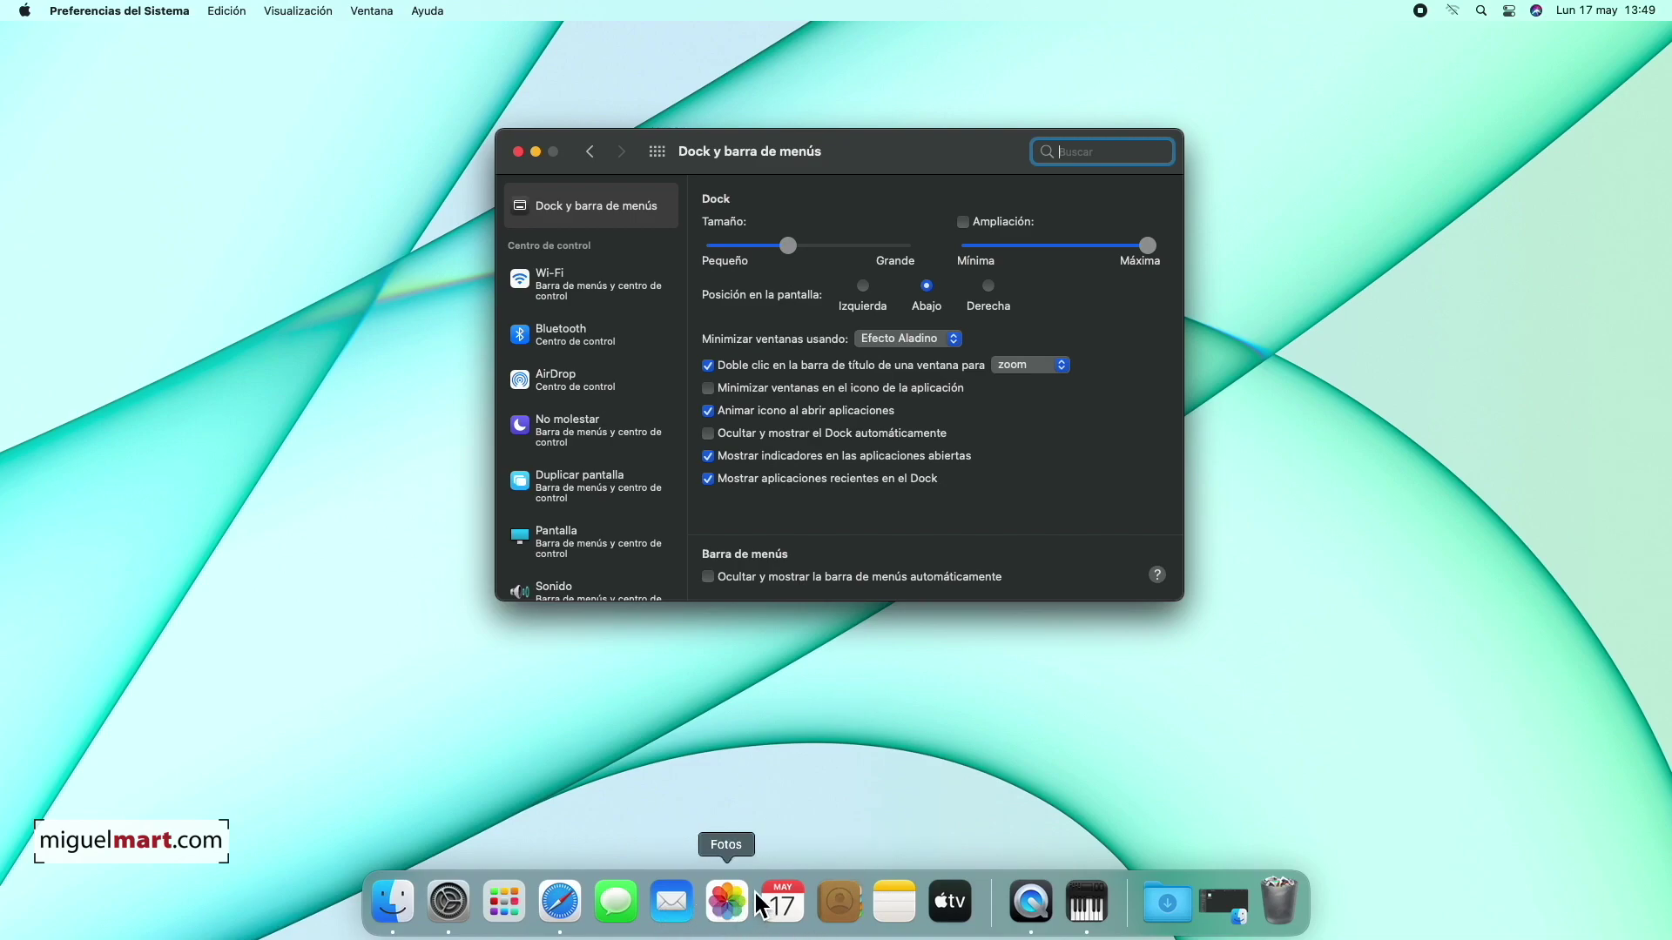
left_click(965, 222)
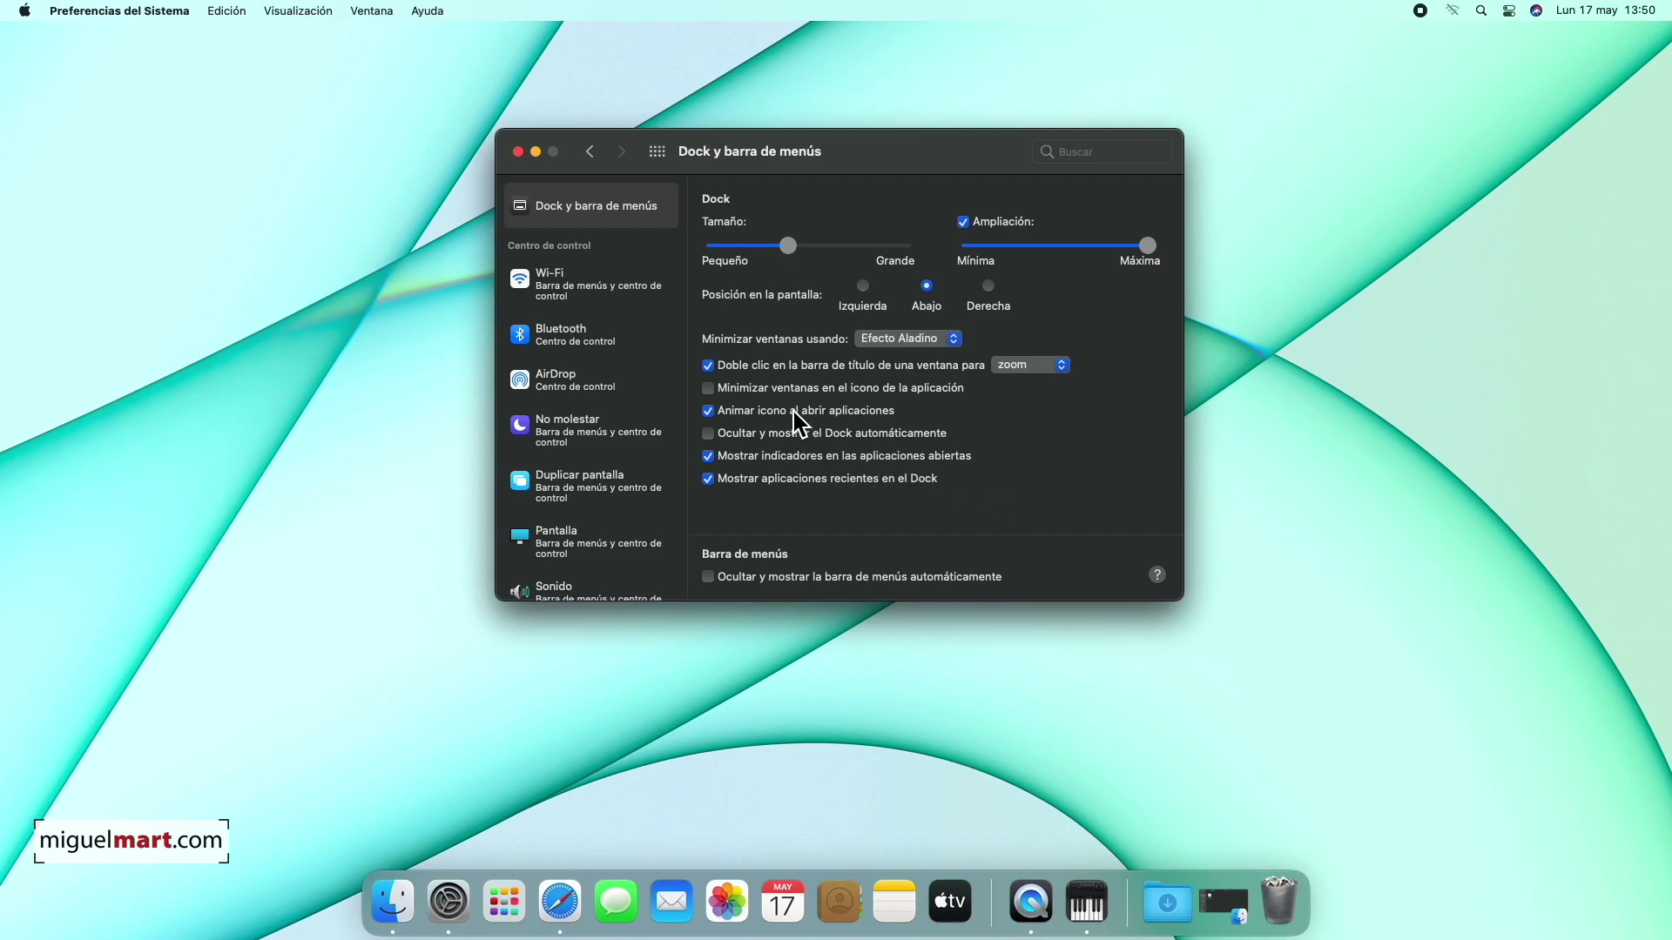
Turn on minimising windows into the application icon, and try it by restoring and minimising the Finder window
left_click(722, 392)
left_click(1228, 879)
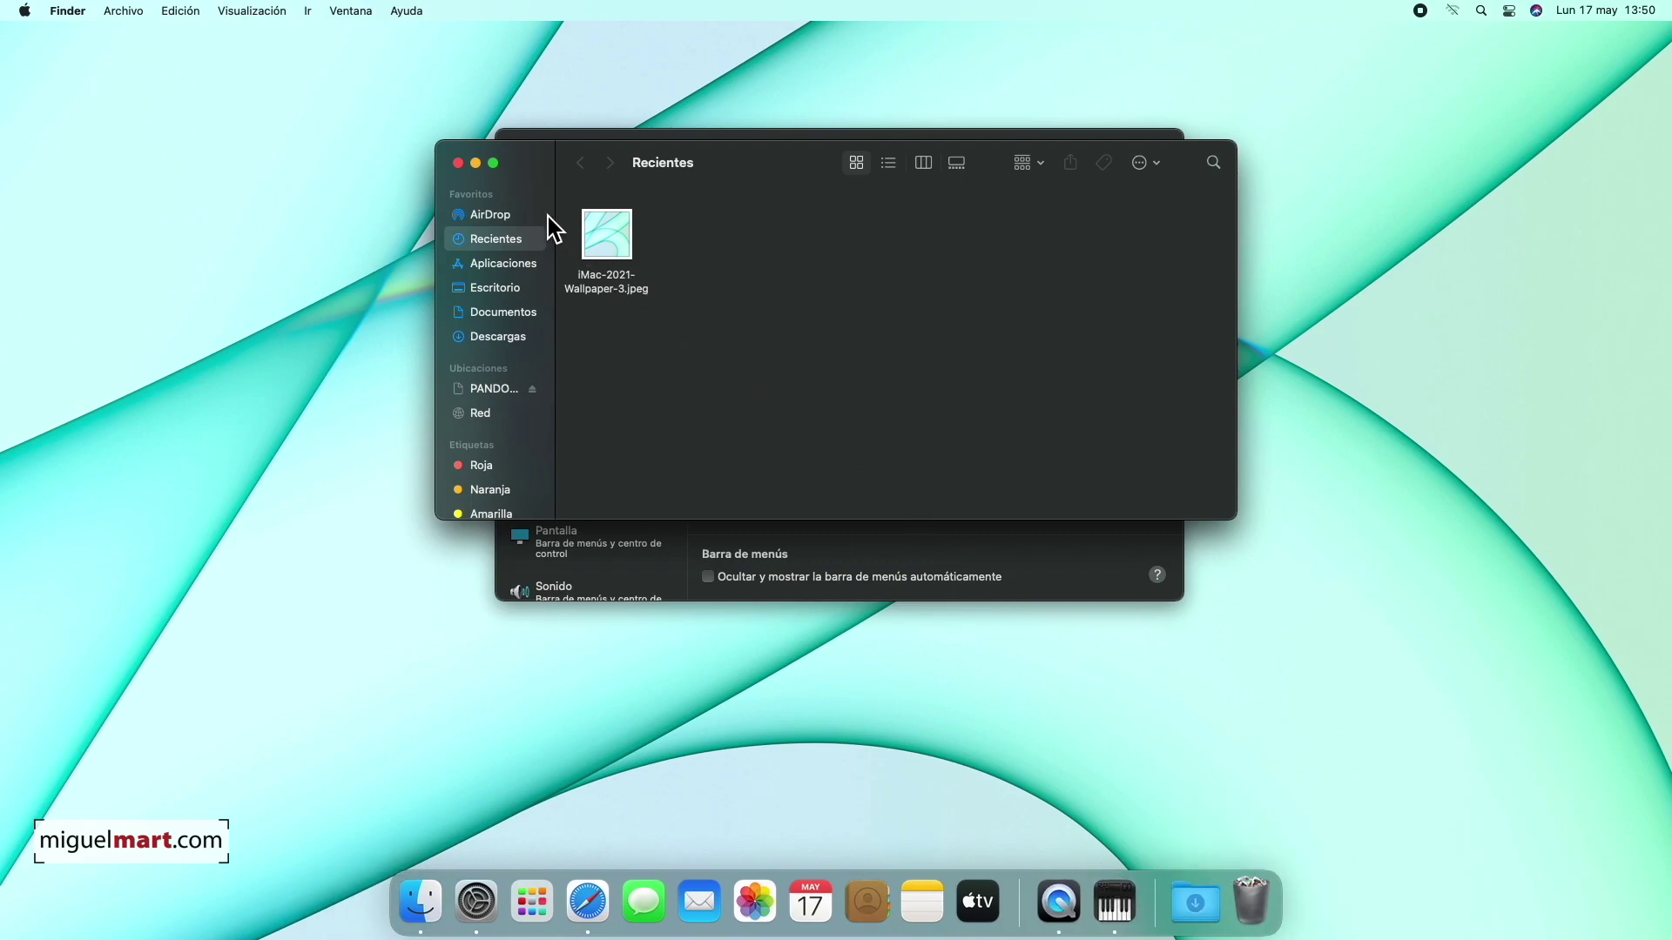
left_click(476, 164)
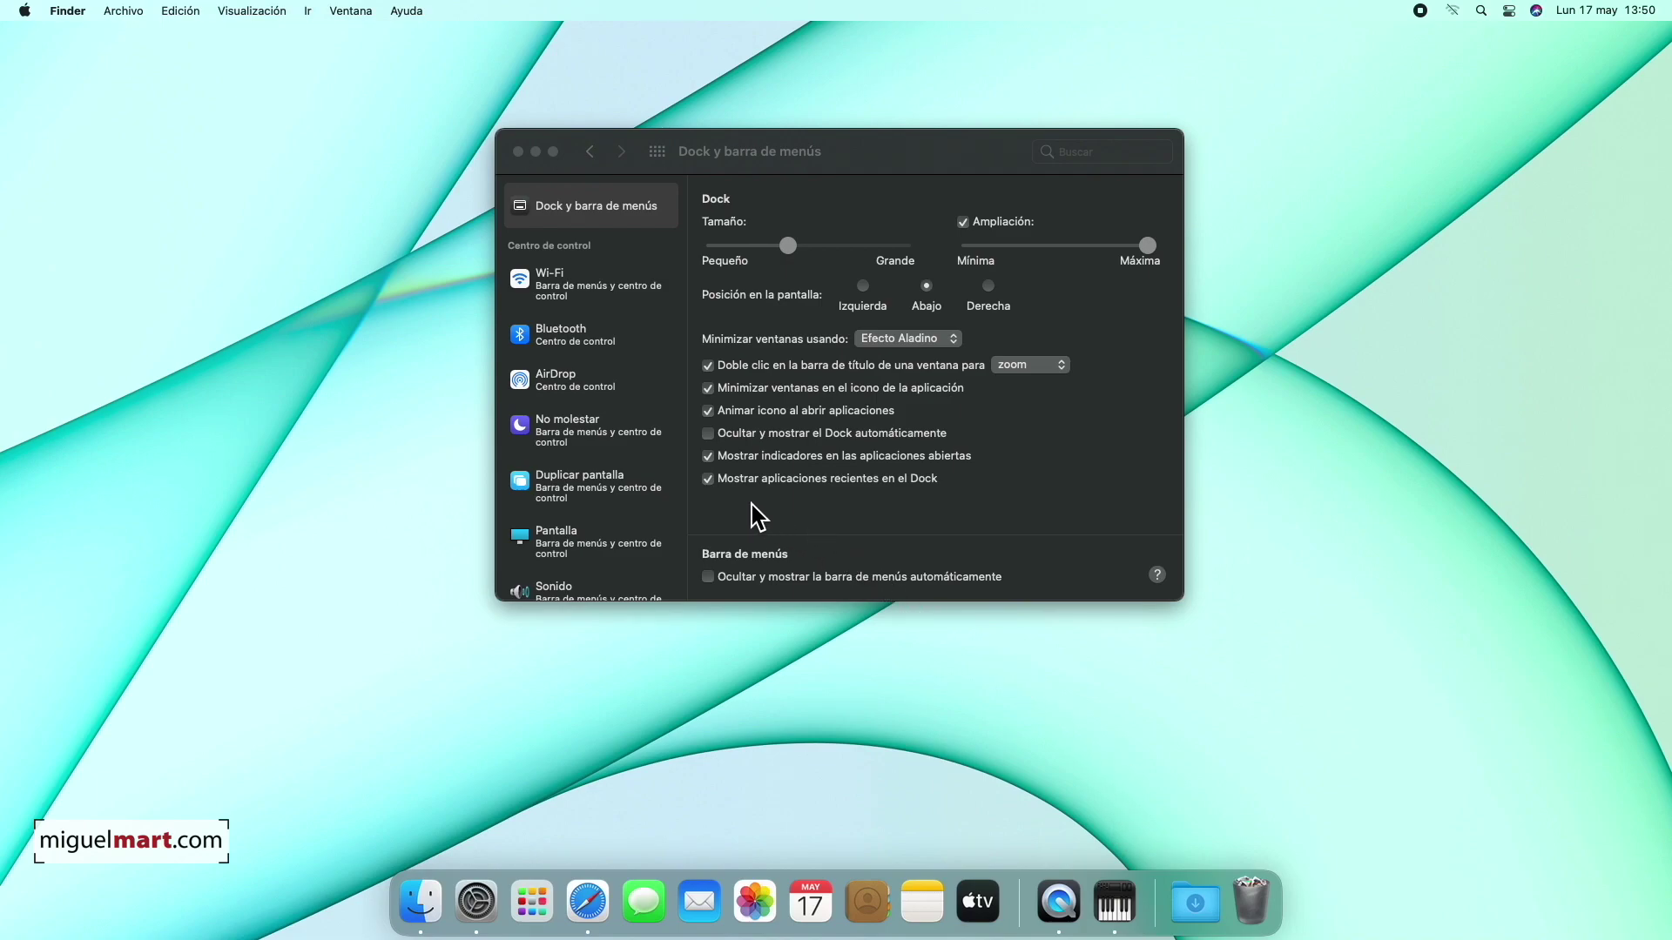
left_click(736, 488)
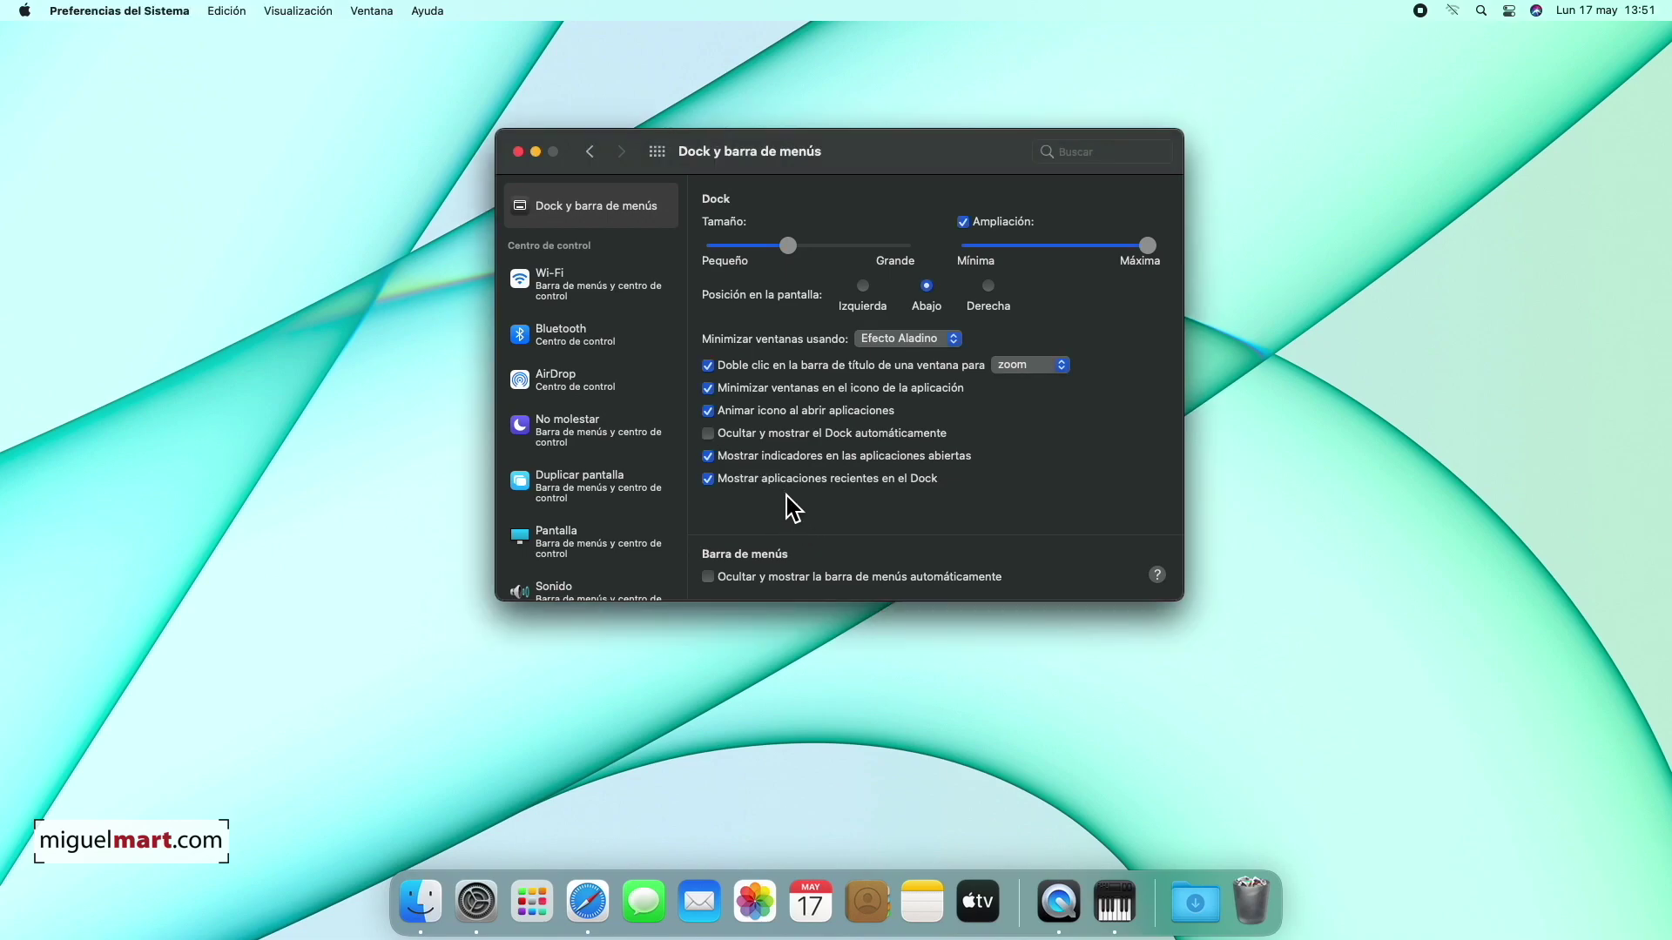
Turn off showing recent applications in the Dock and turn on hiding and showing the Dock automatically
left_click(710, 481)
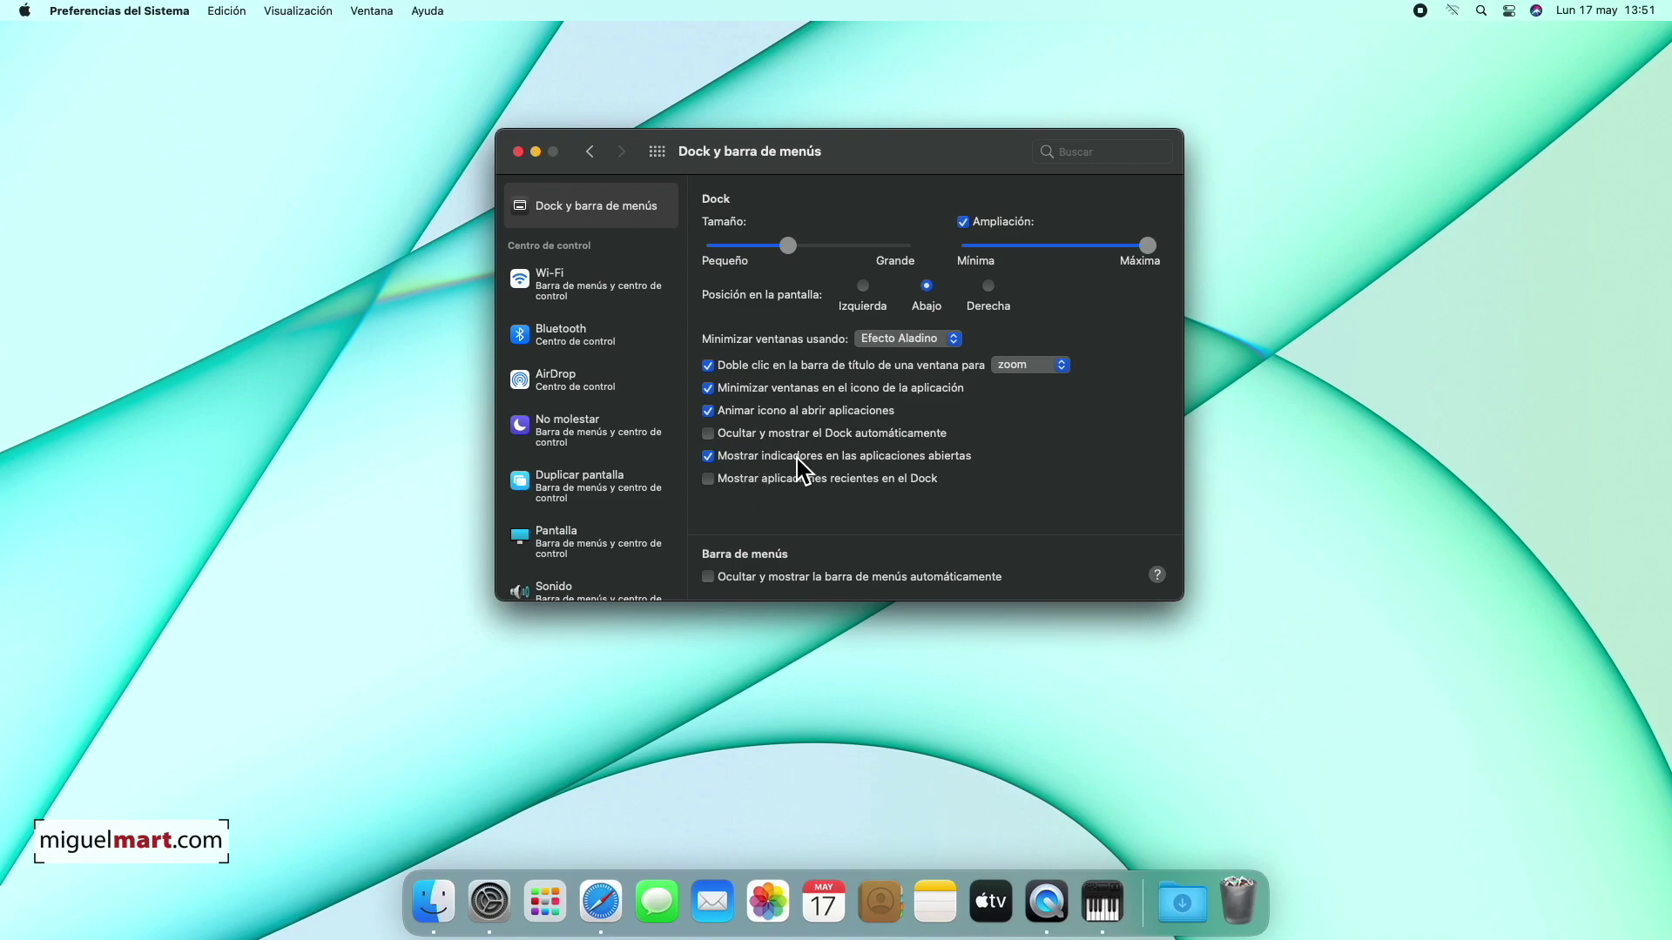
left_click(733, 435)
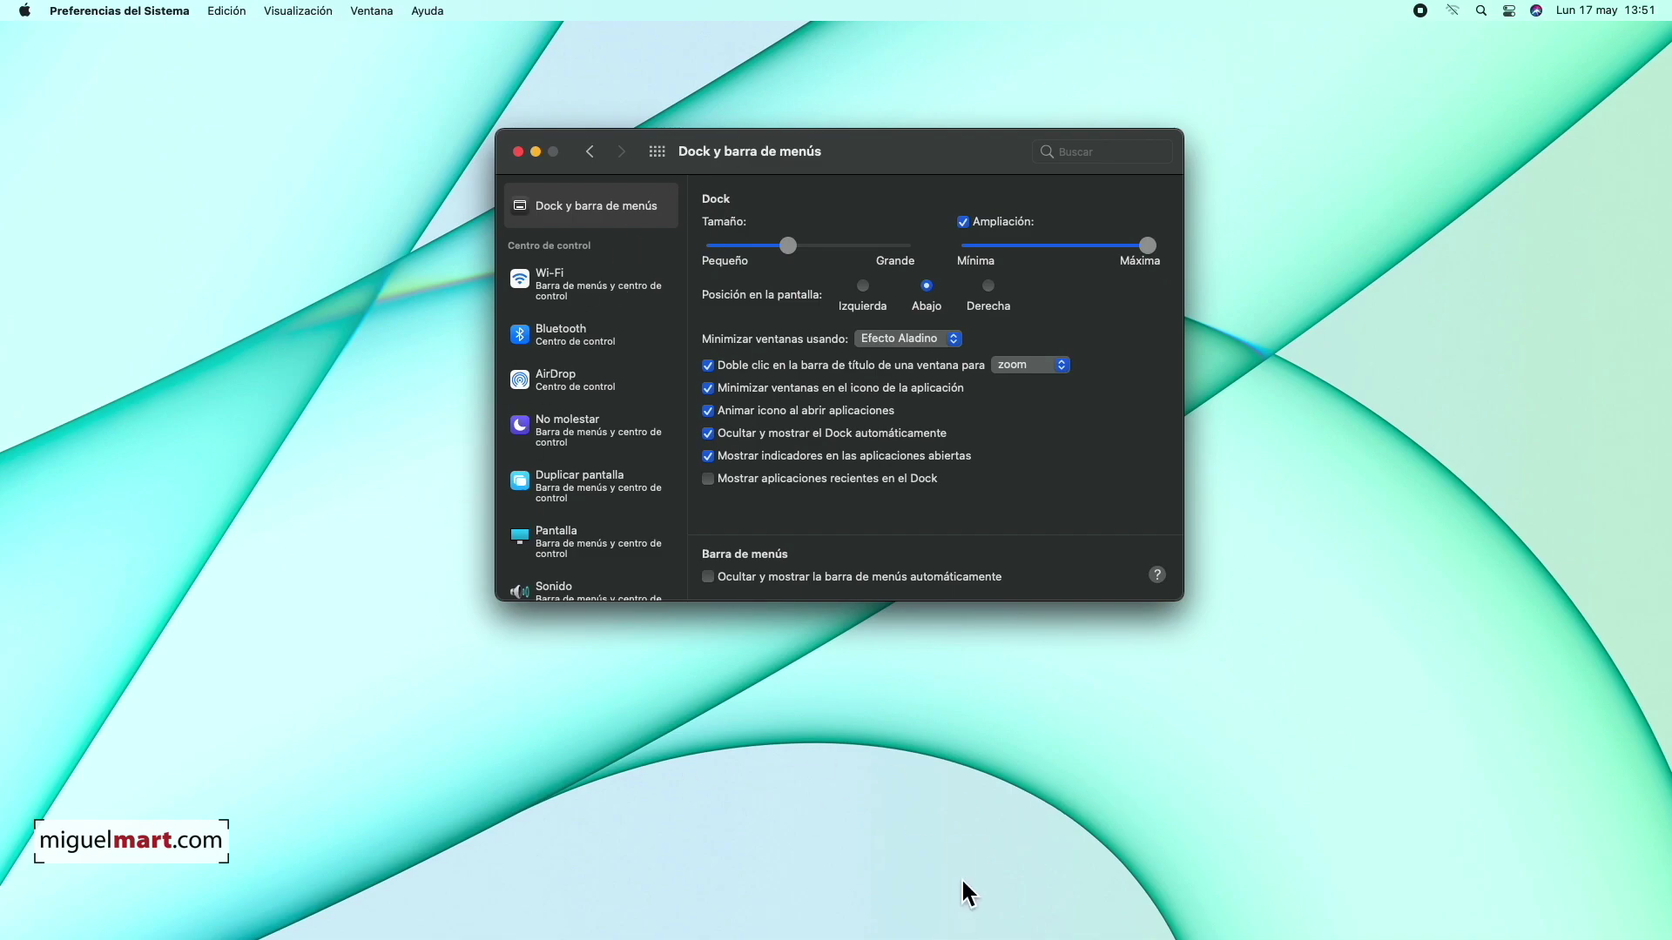
mouse_move(795, 919)
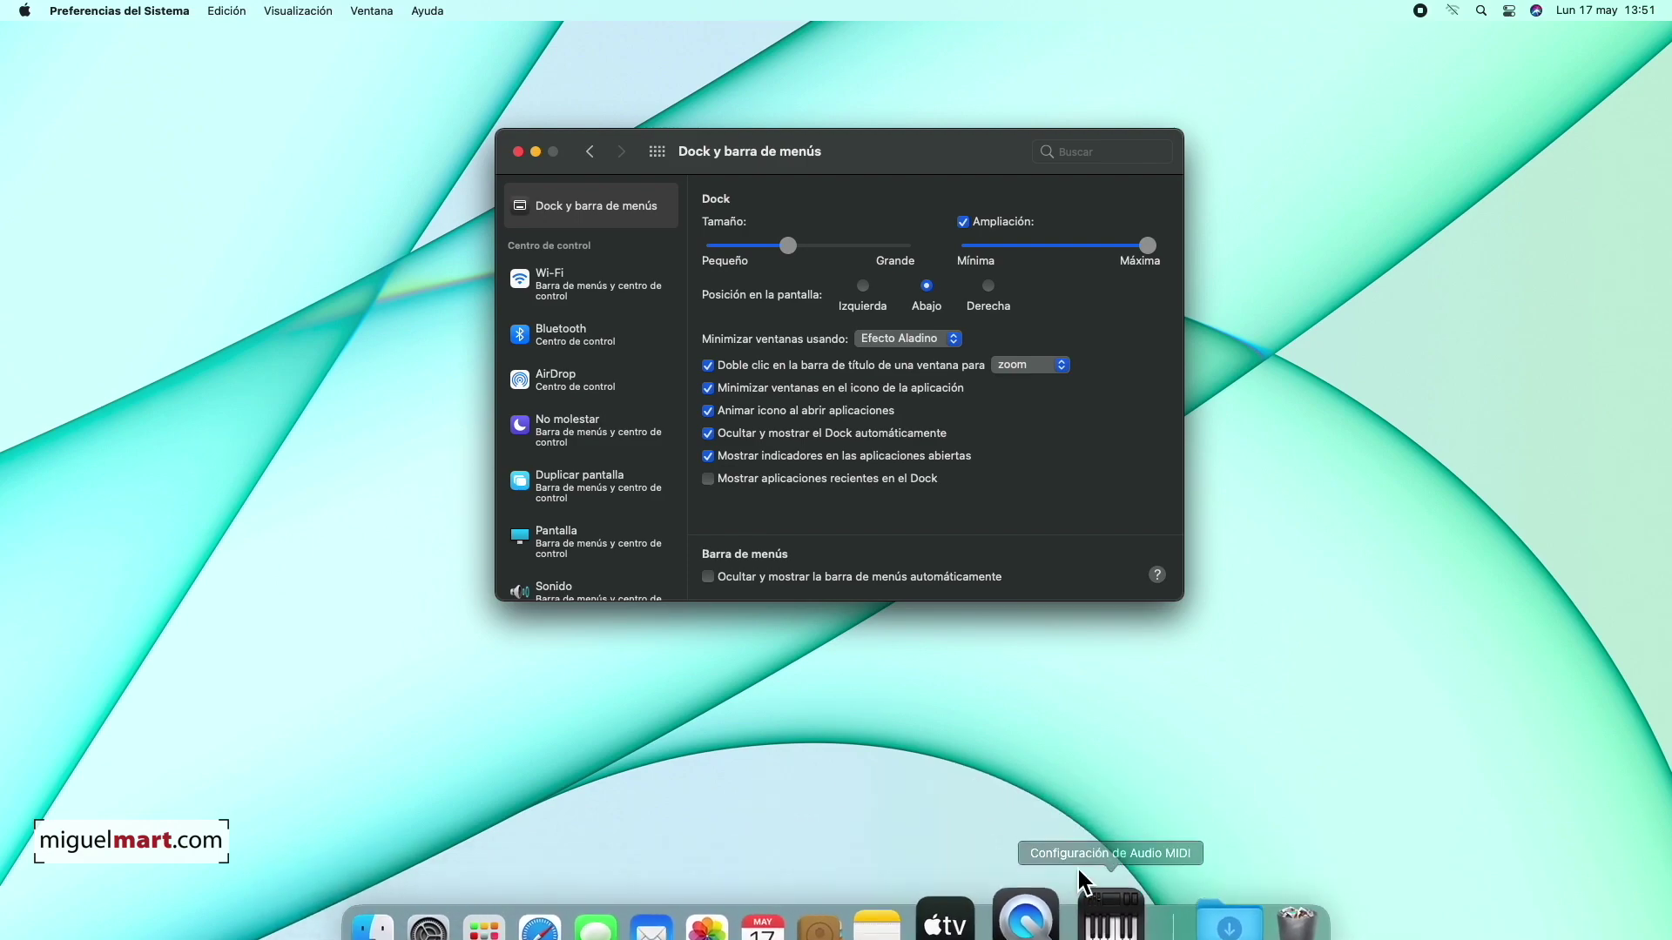
Quit Configuración de Audio MIDI from the Dock and briefly view the apps in Launchpad
mouse_move(1097, 910)
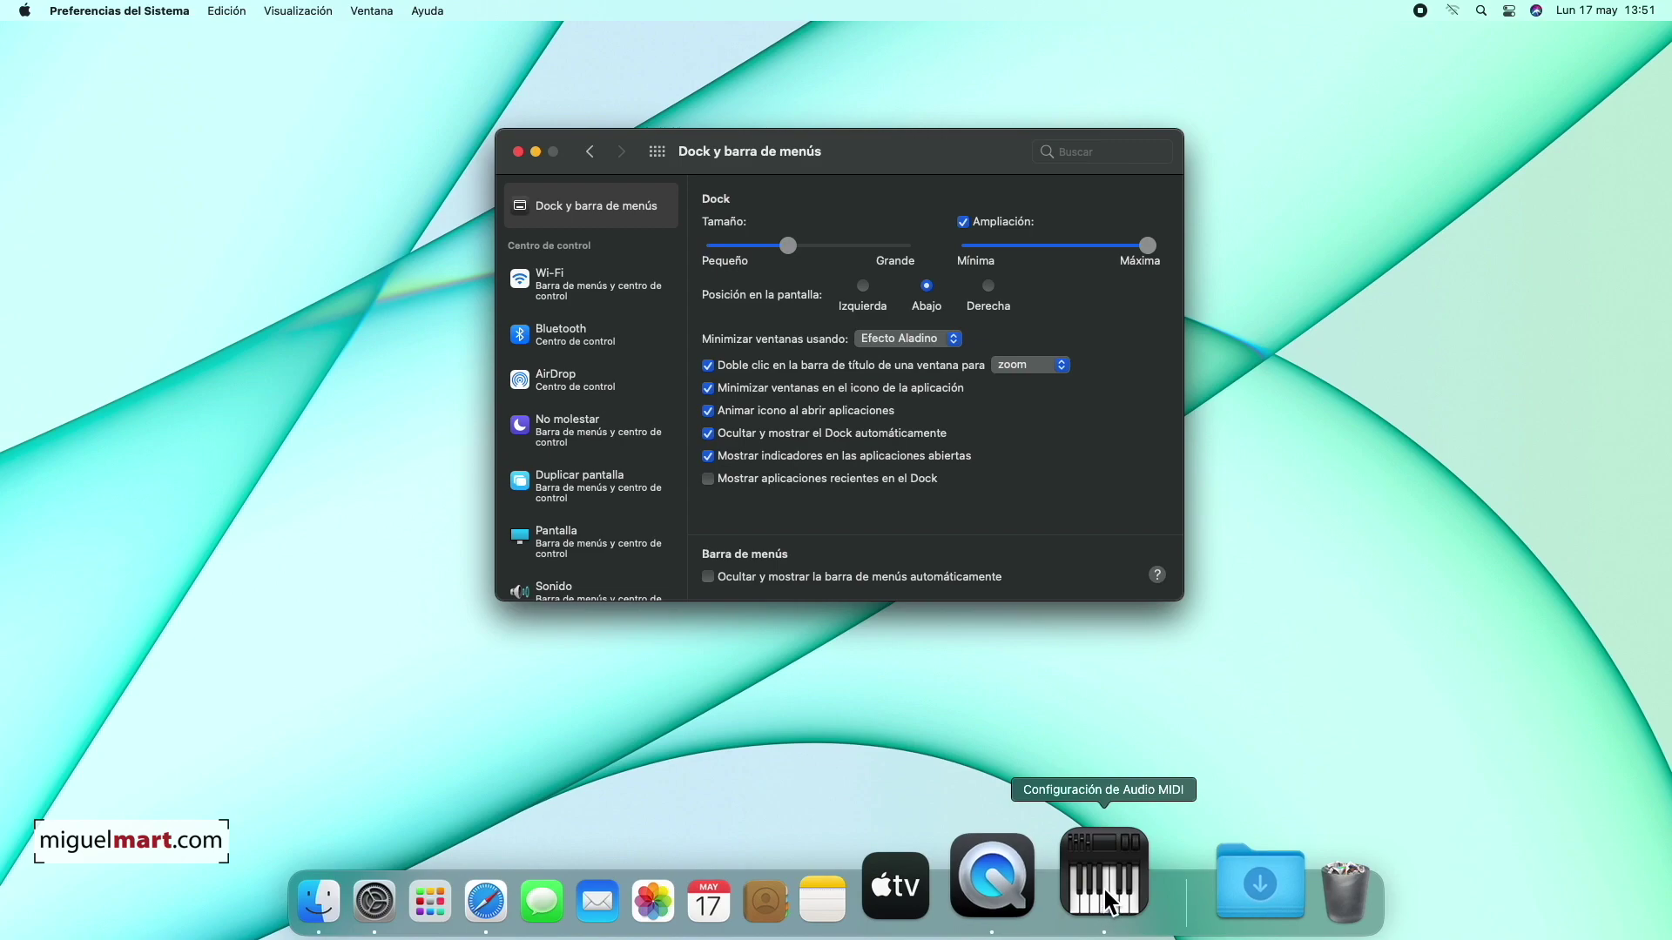
right_click(1110, 903)
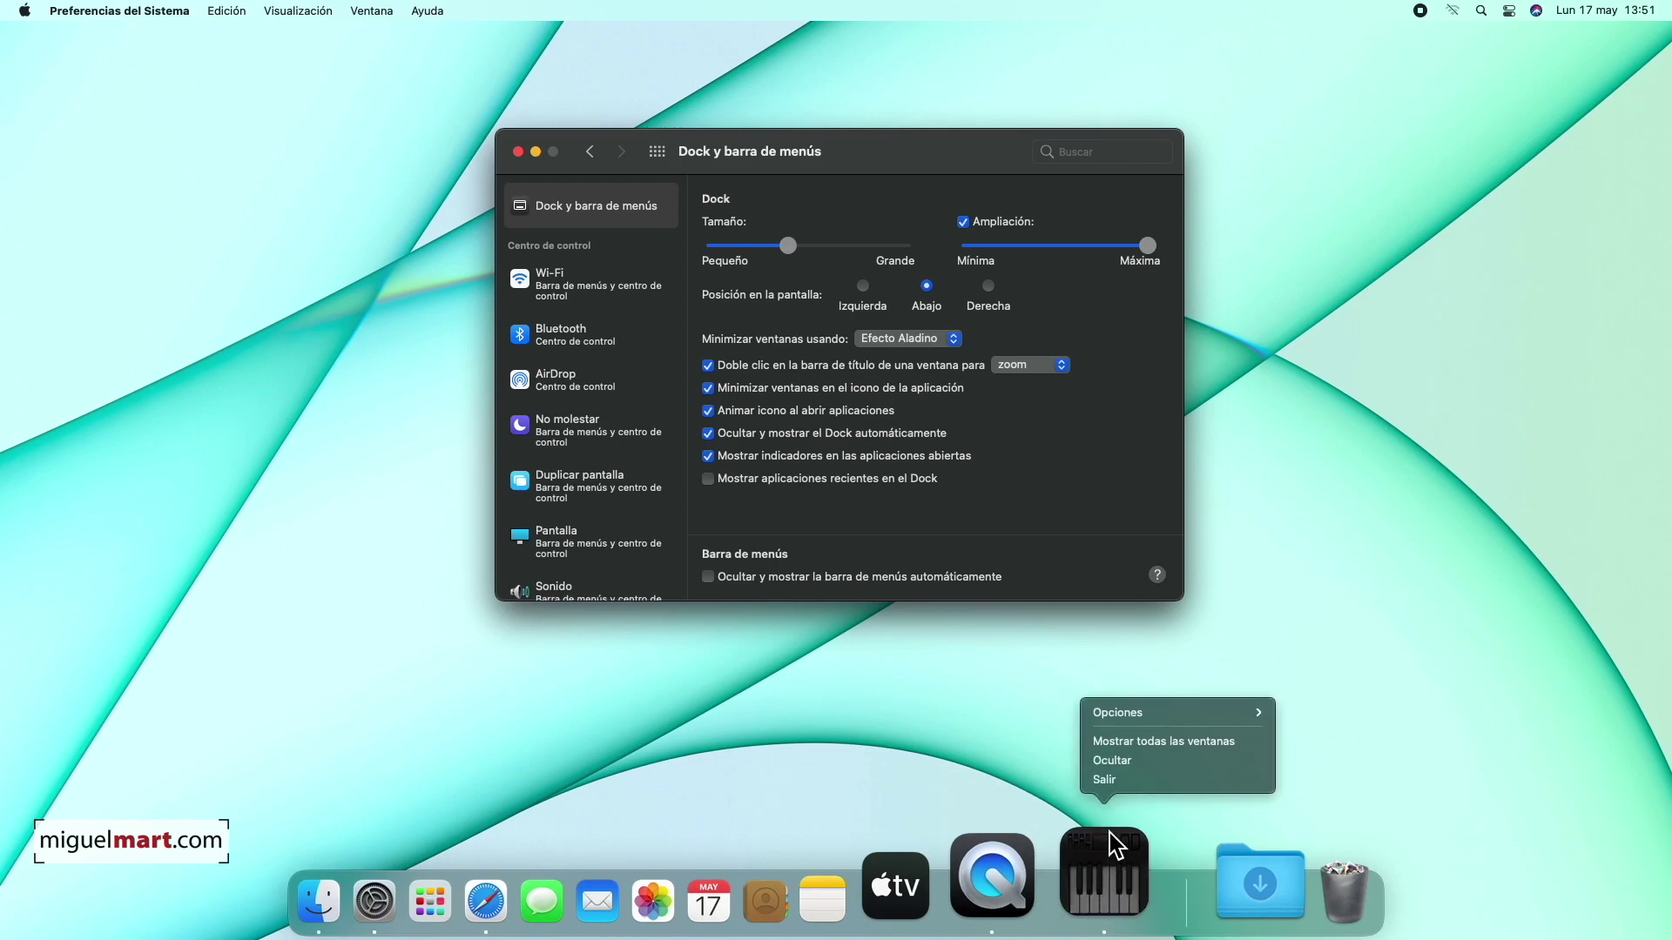
left_click(1117, 786)
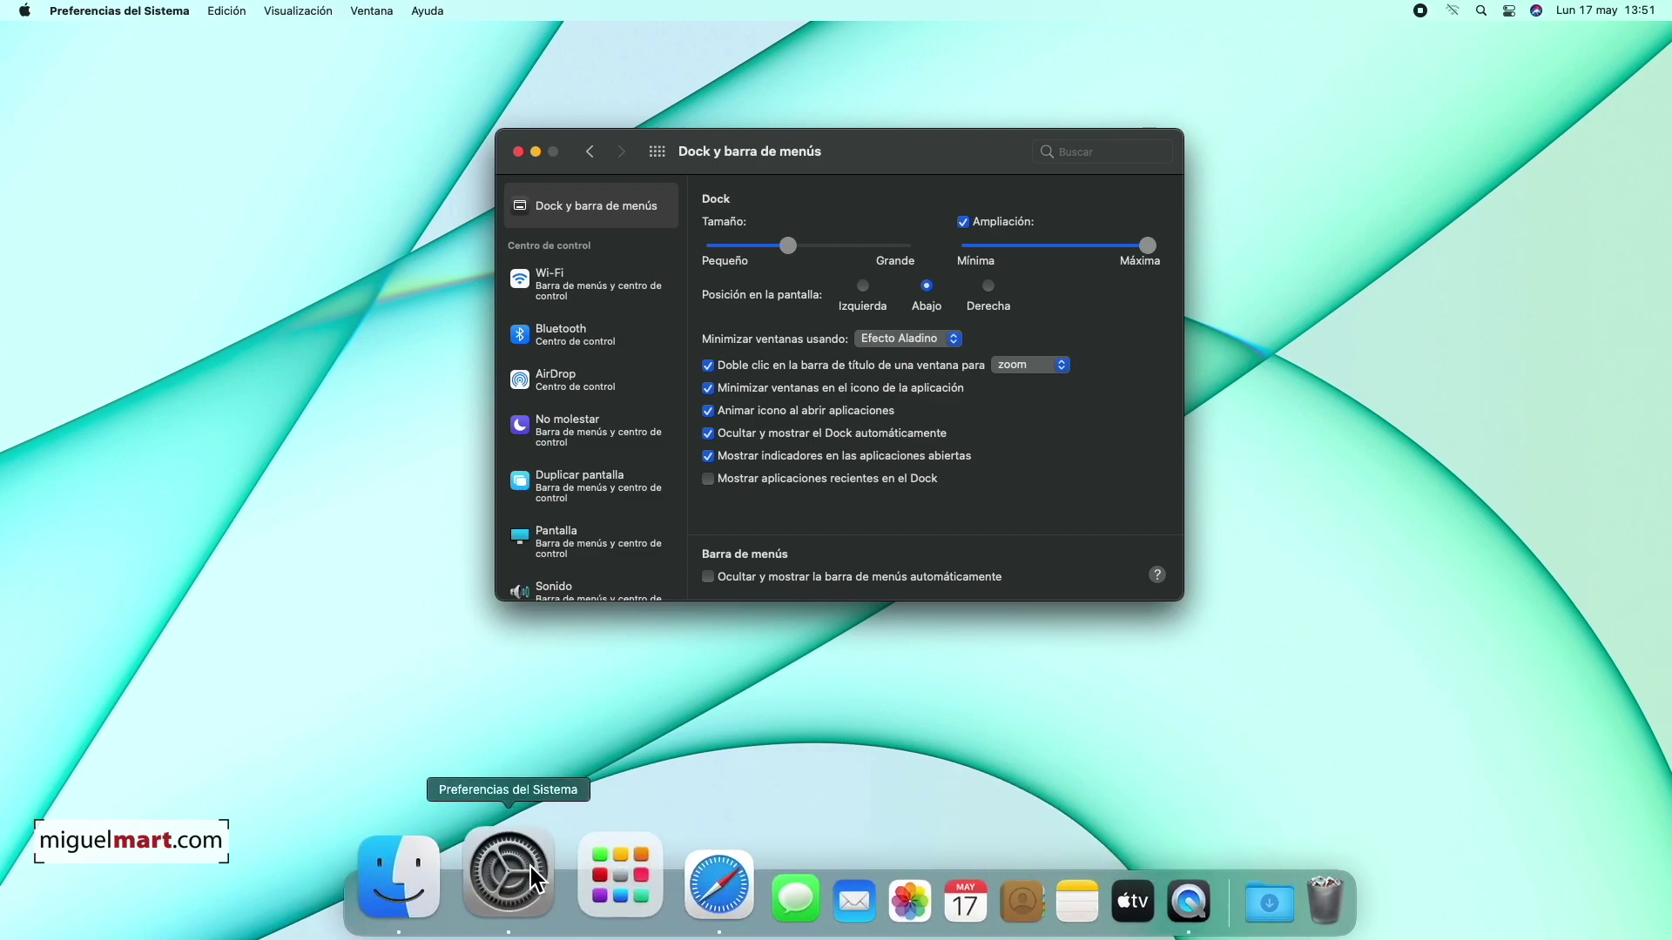
left_click(581, 866)
left_click(1079, 772)
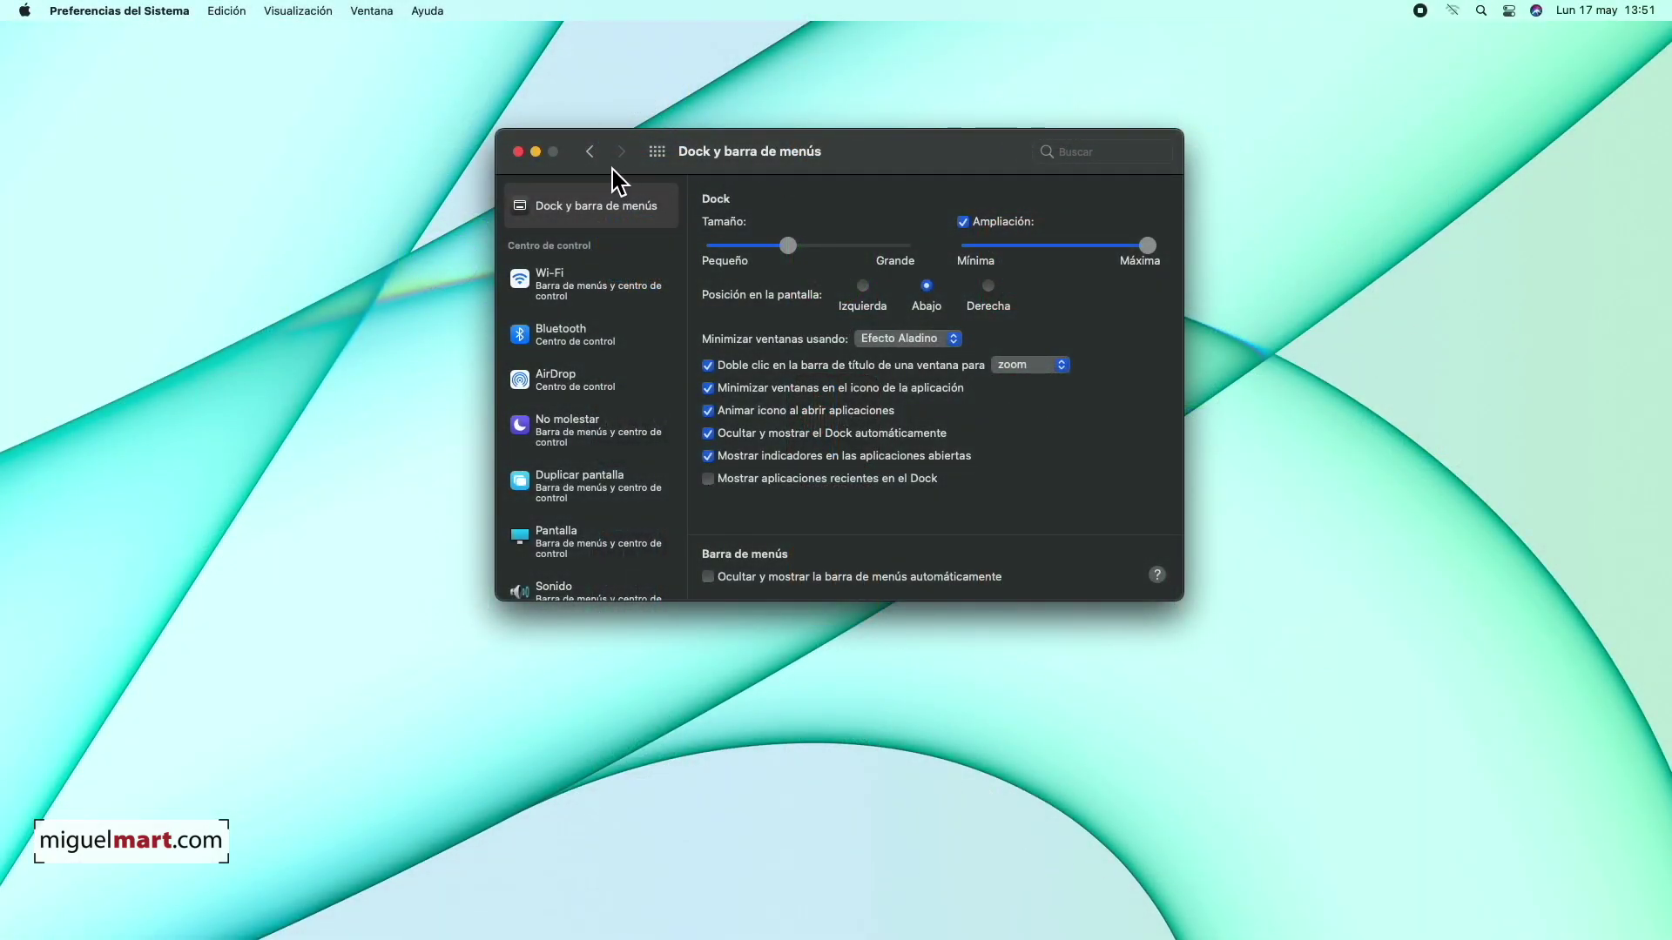
Open the Ratón preferences and turn on Clic secundario for the mouse
left_click(589, 151)
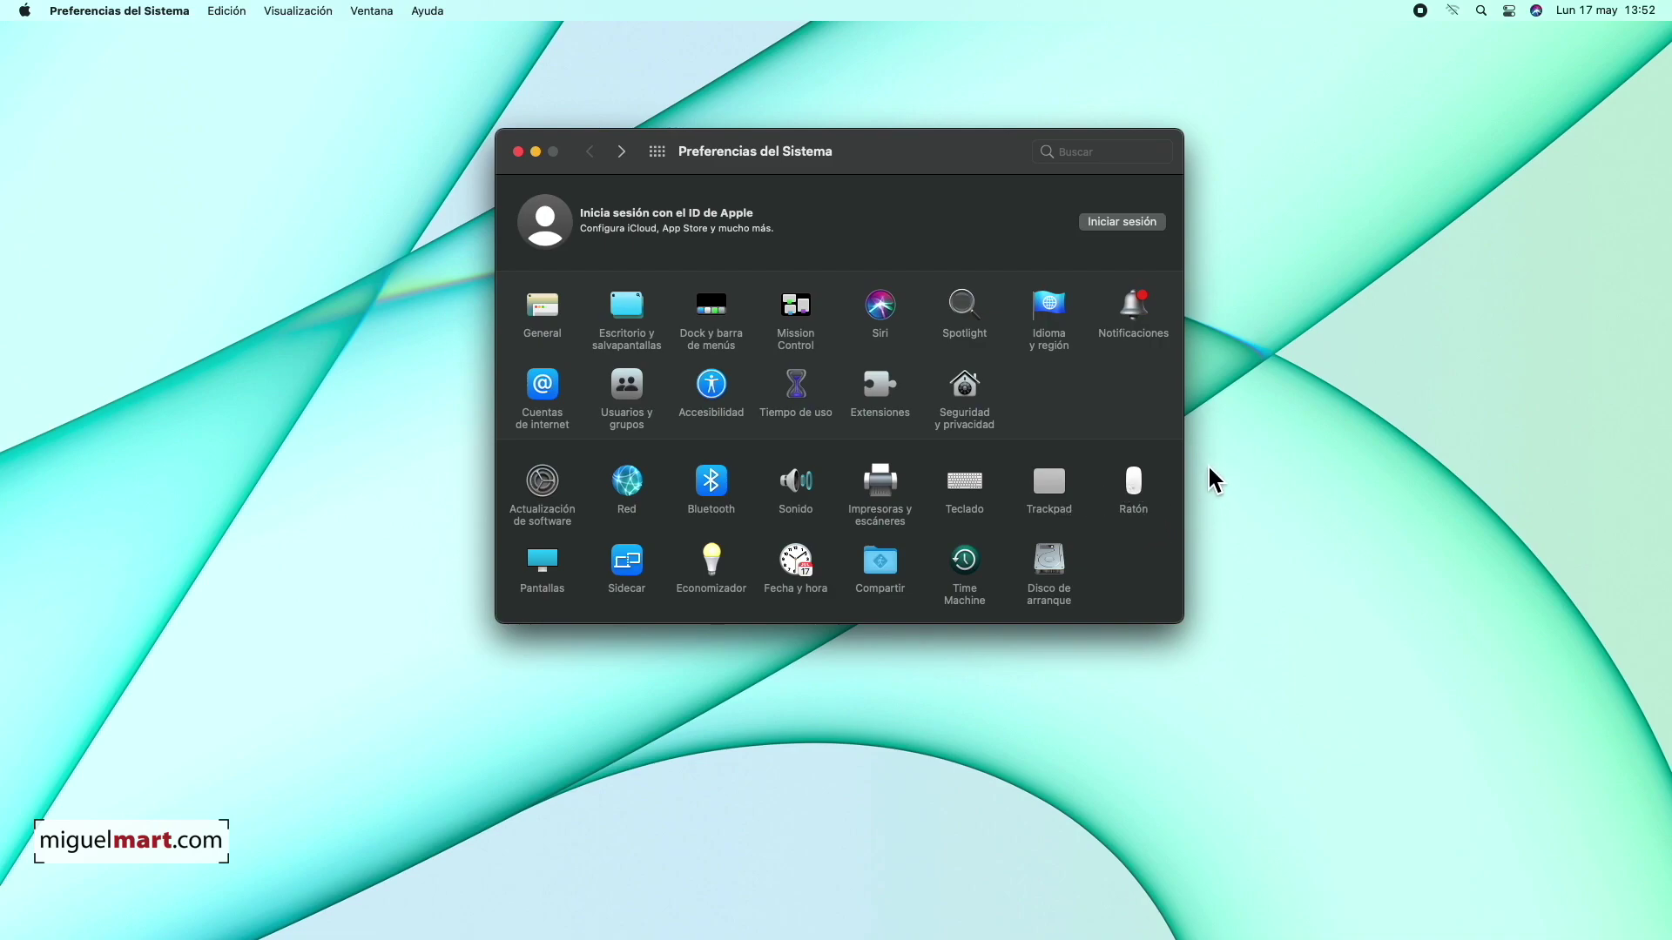
left_click(1135, 484)
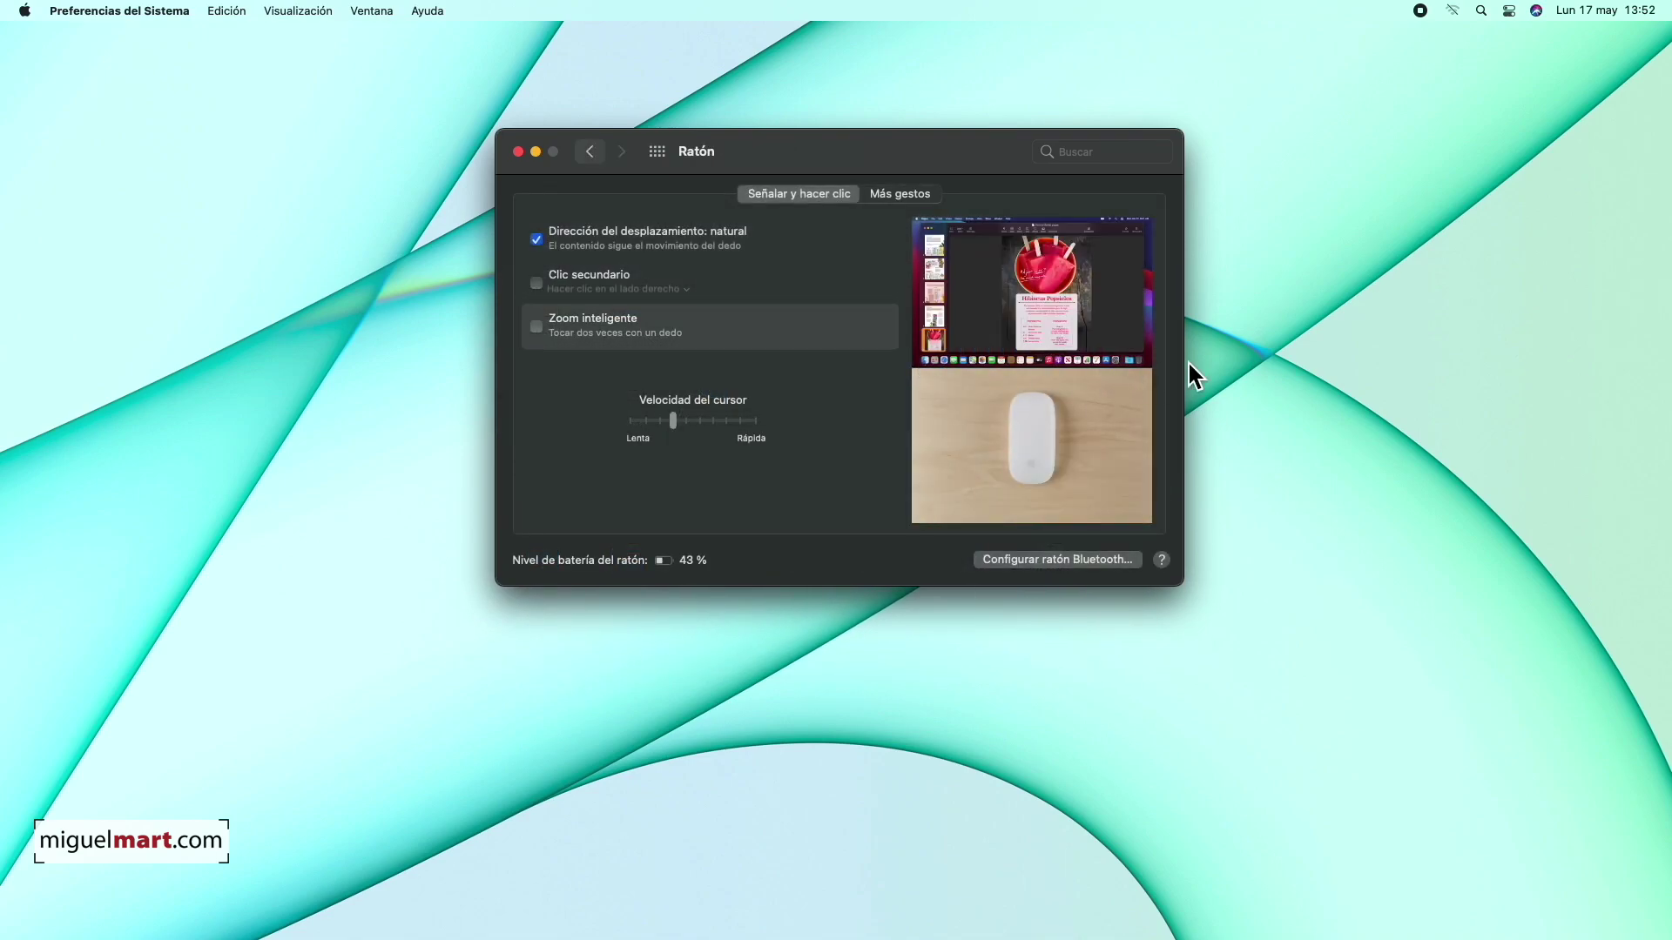
left_click(1325, 247)
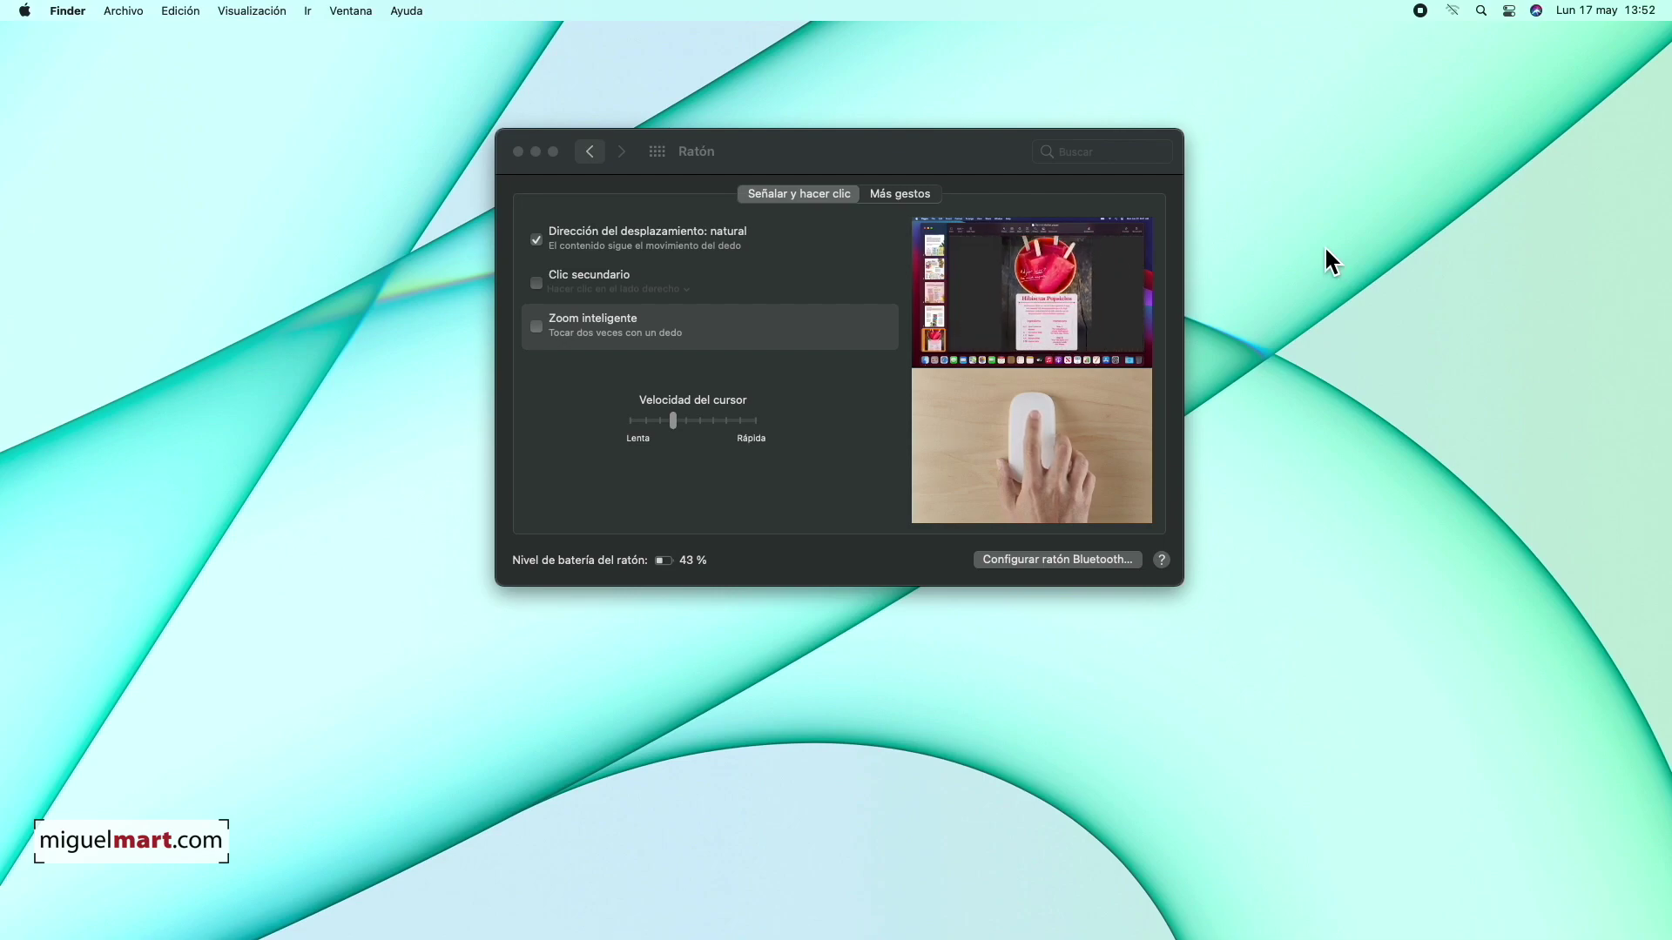
left_click(539, 285)
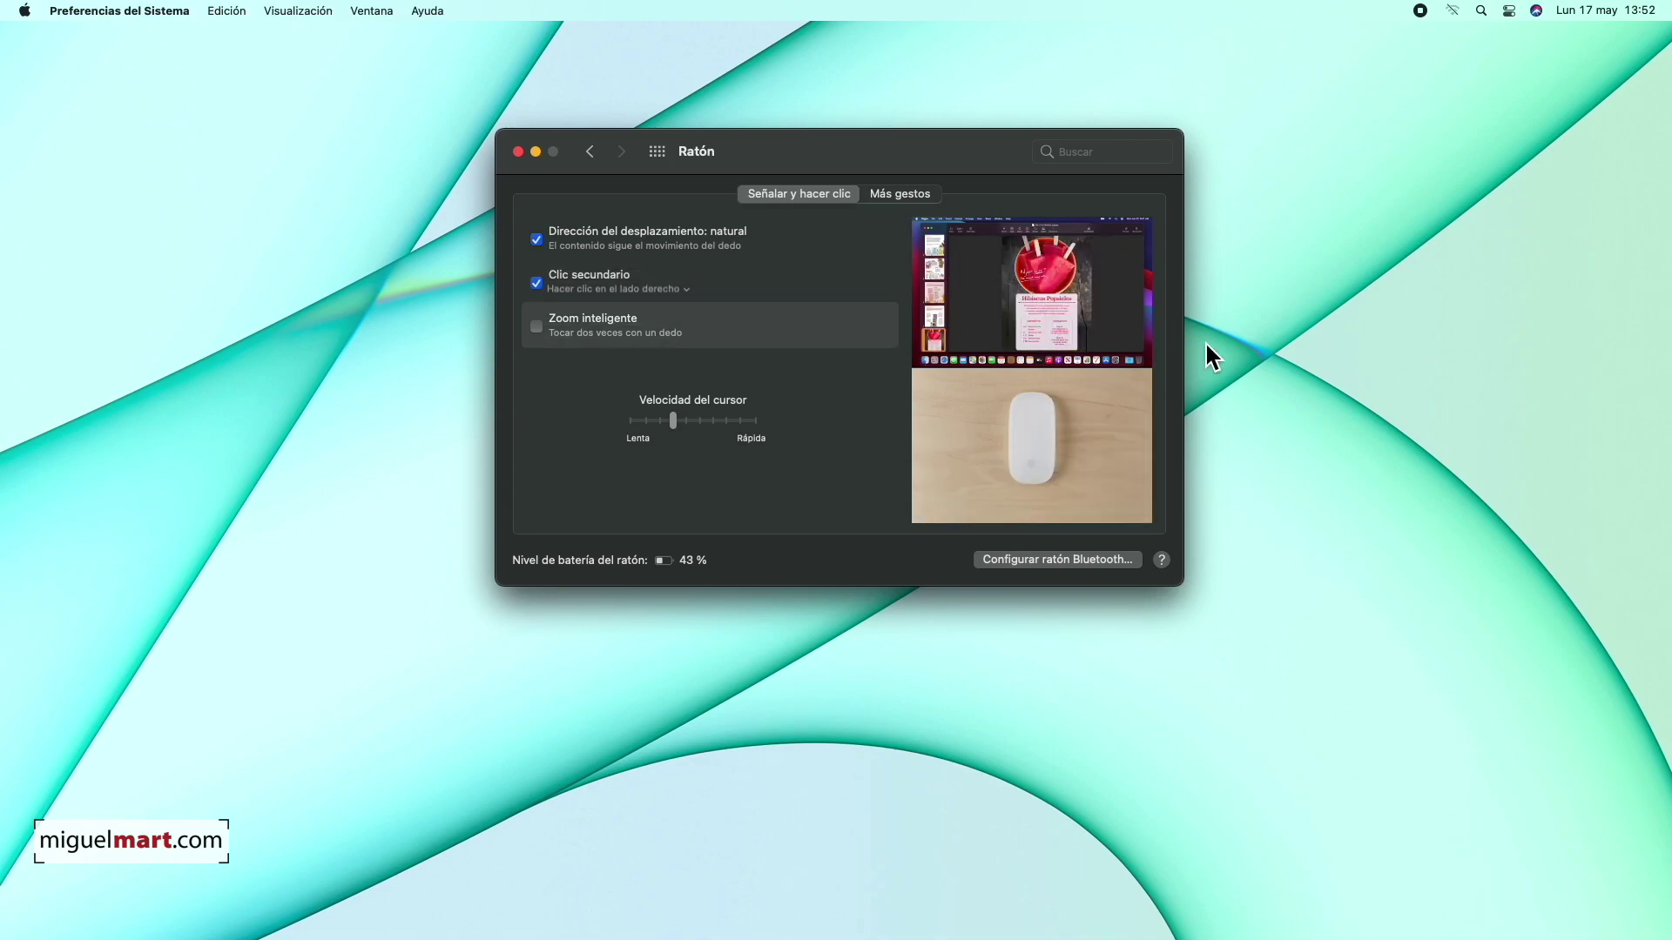
Create two new folders on the desktop, keeping their default names
right_click(1334, 289)
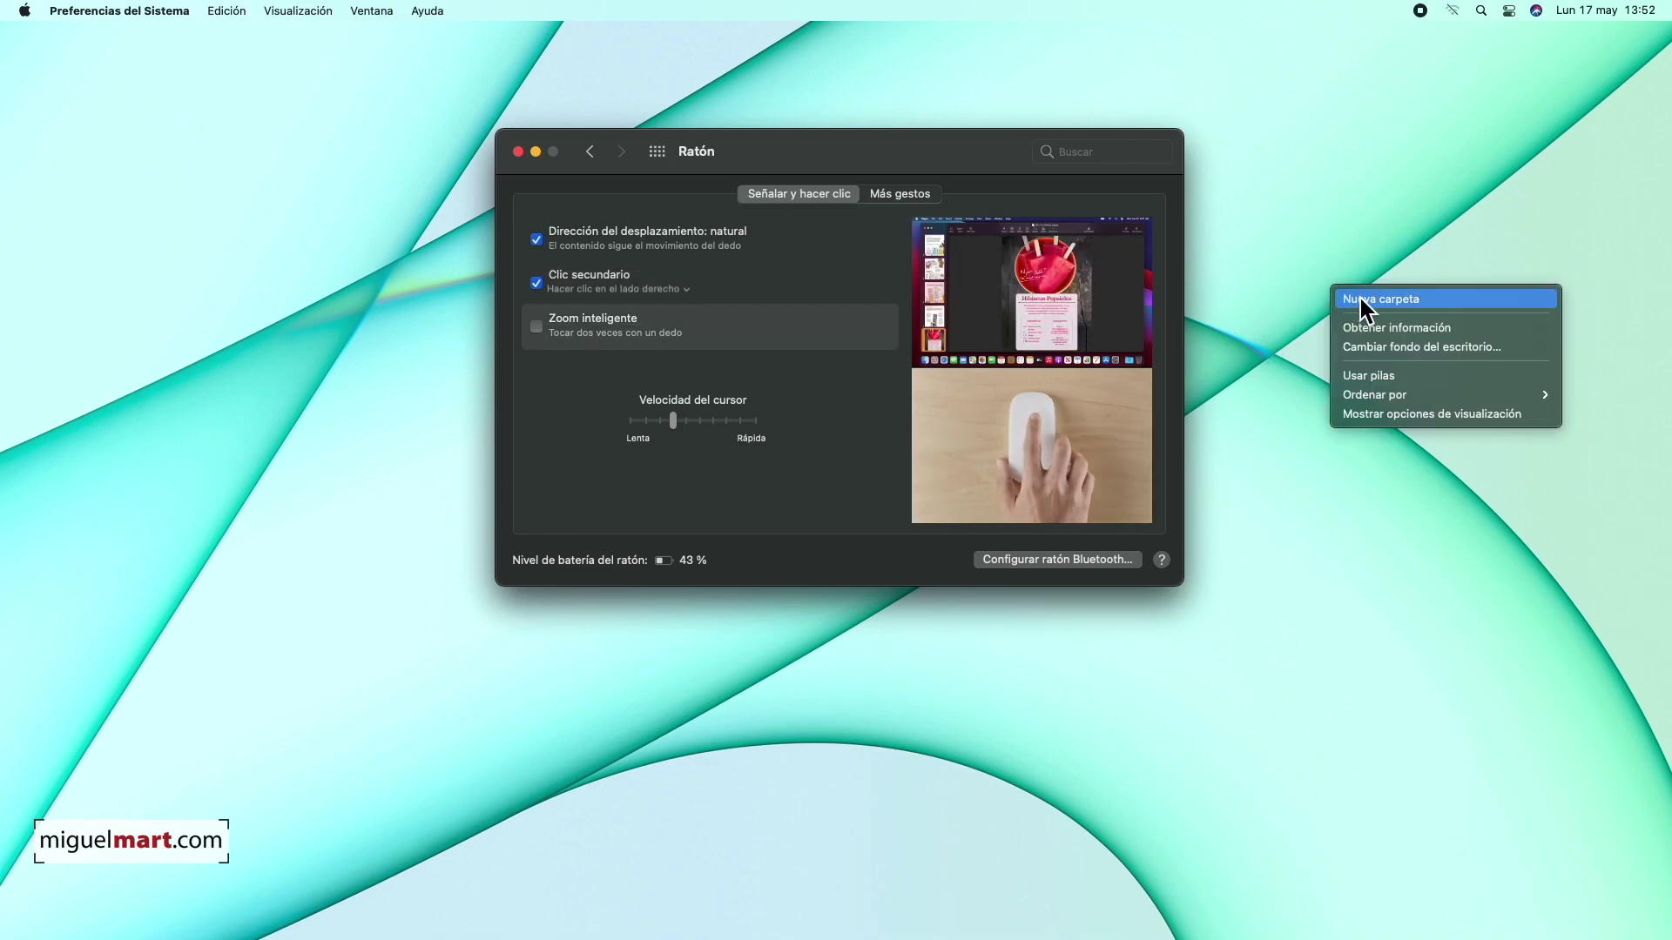
left_click(1360, 300)
right_click(1459, 435)
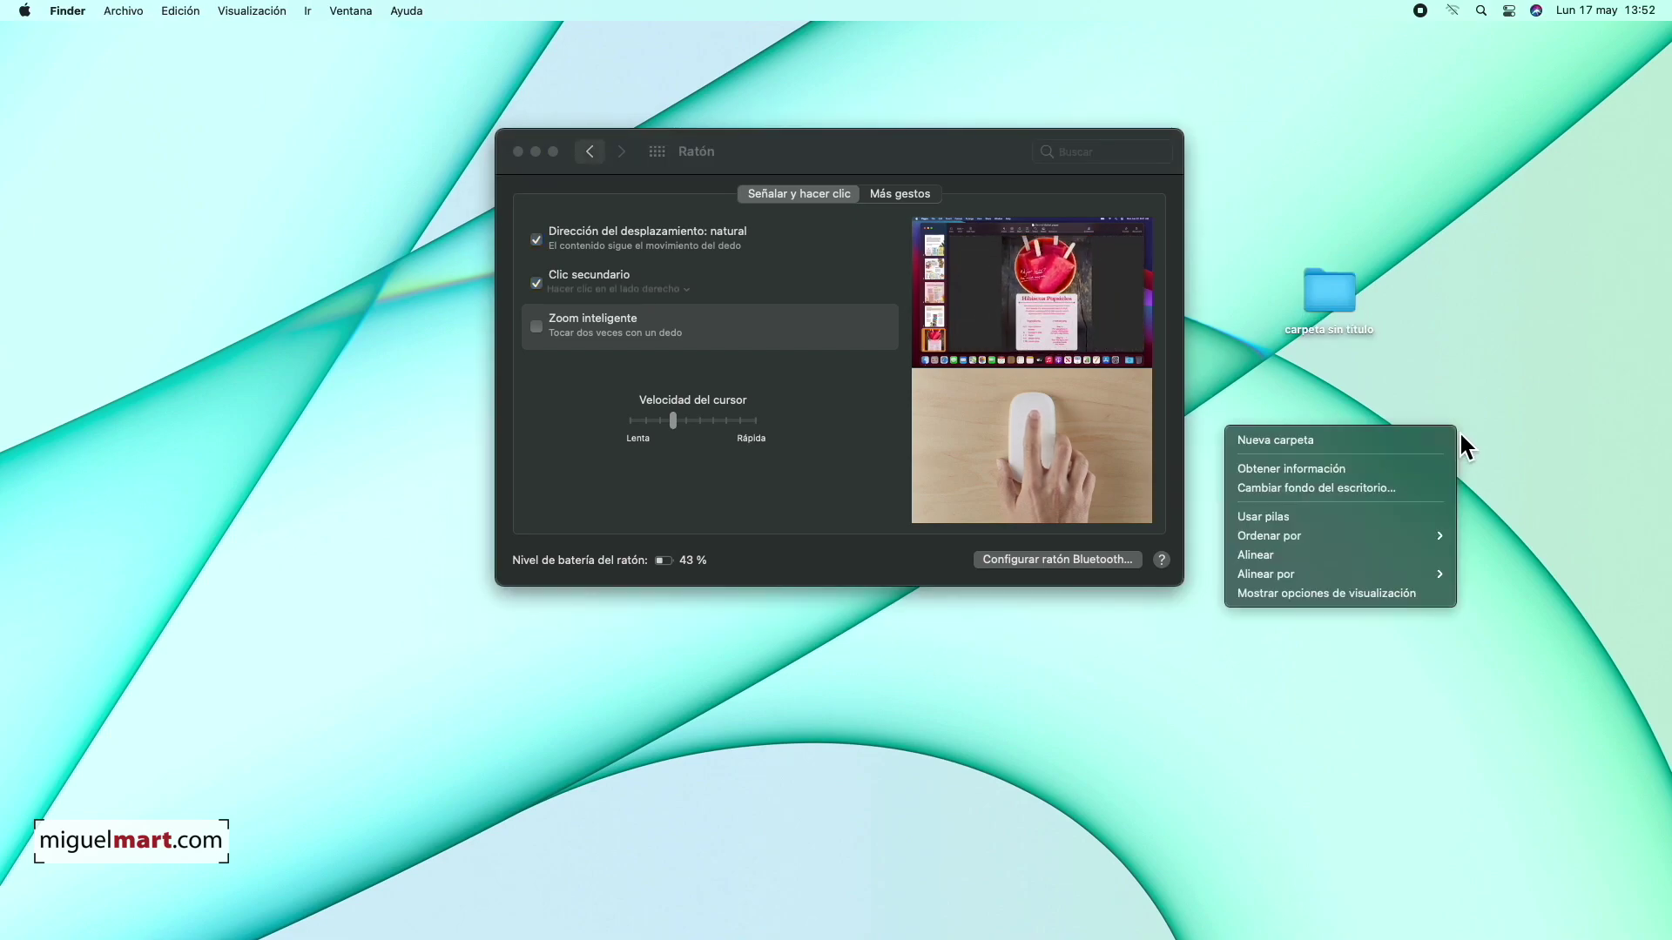
left_click(1403, 442)
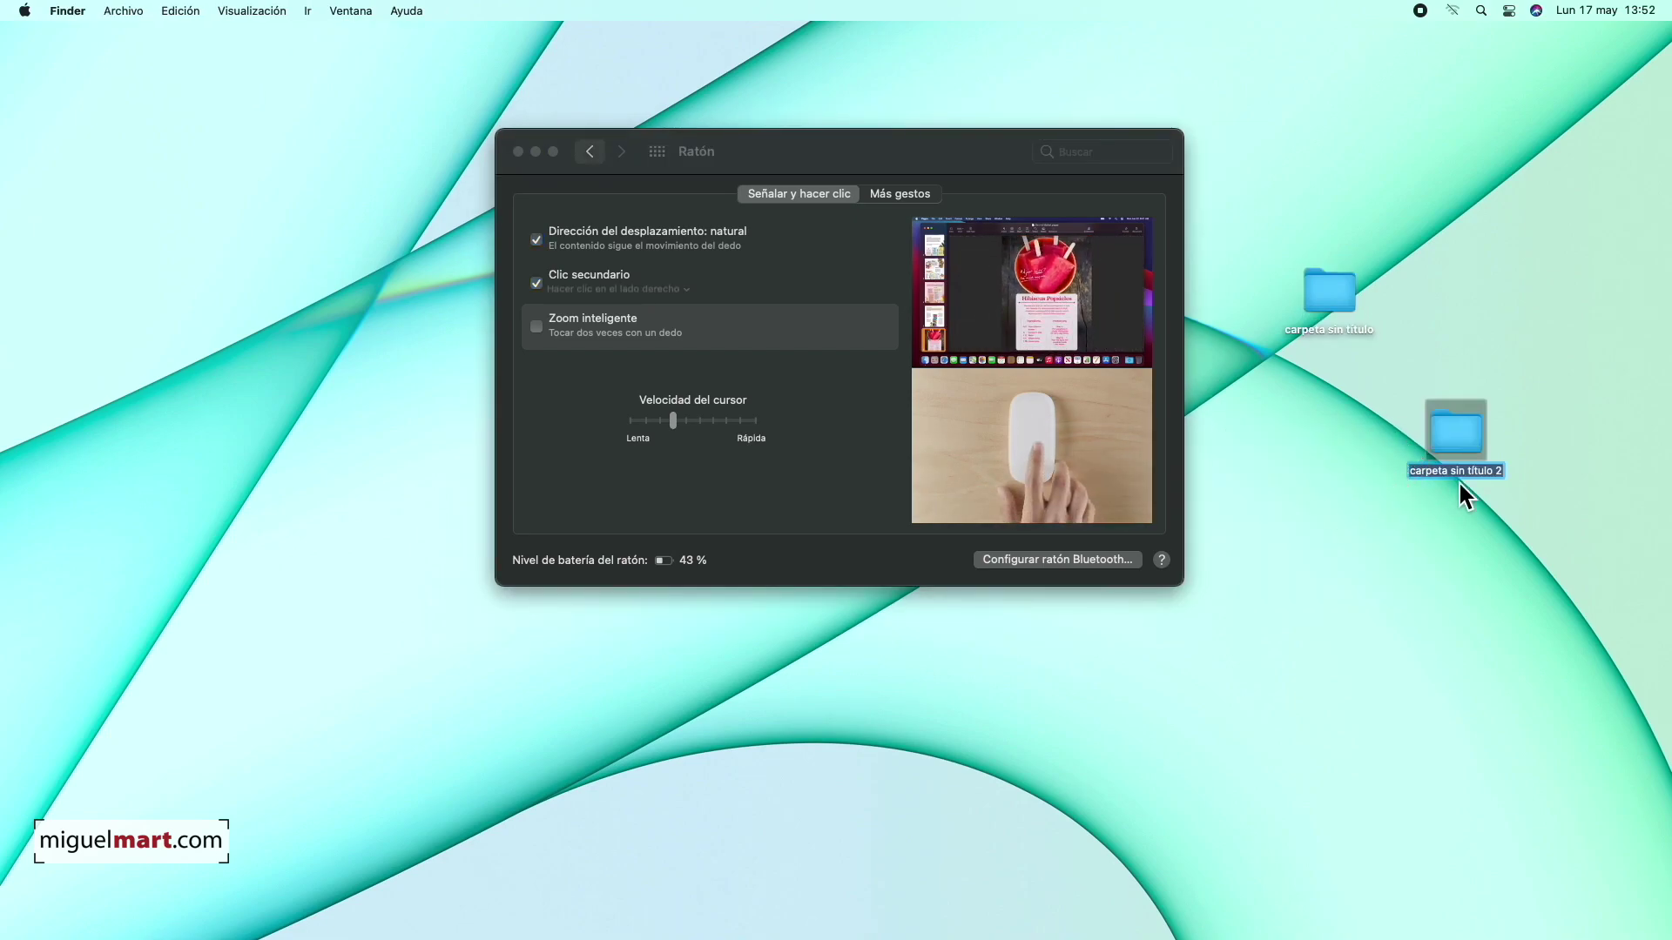
left_click(1270, 495)
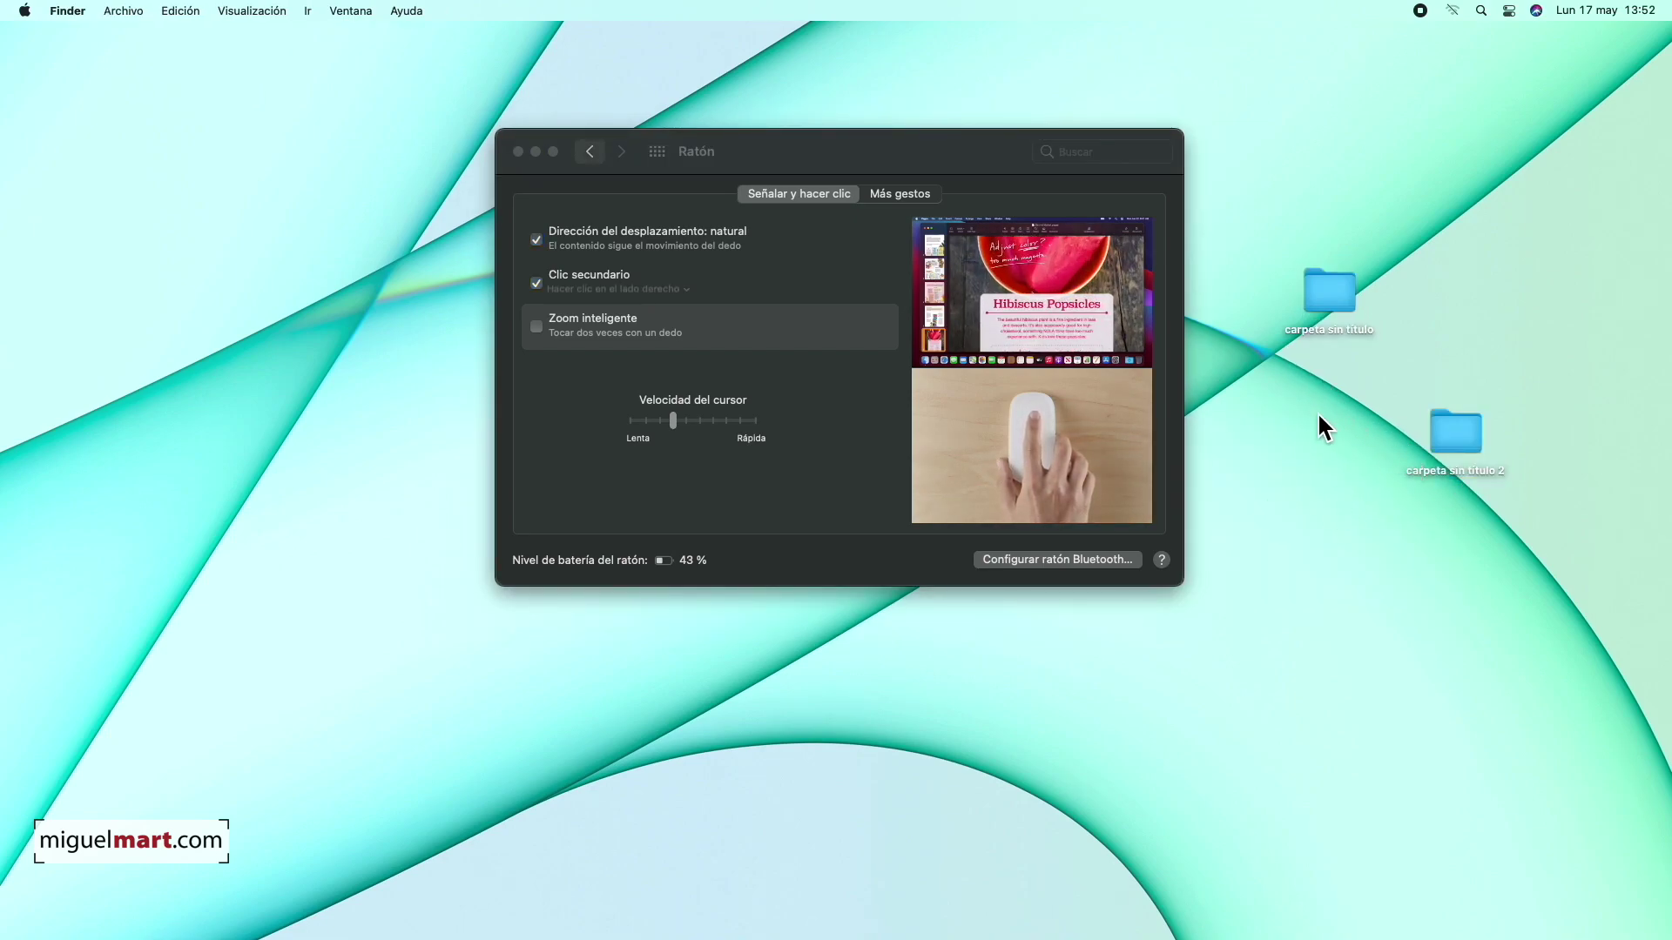
Turn off Dirección del desplazamiento: natural for the mouse and return to the System Preferences overview
left_click(538, 244)
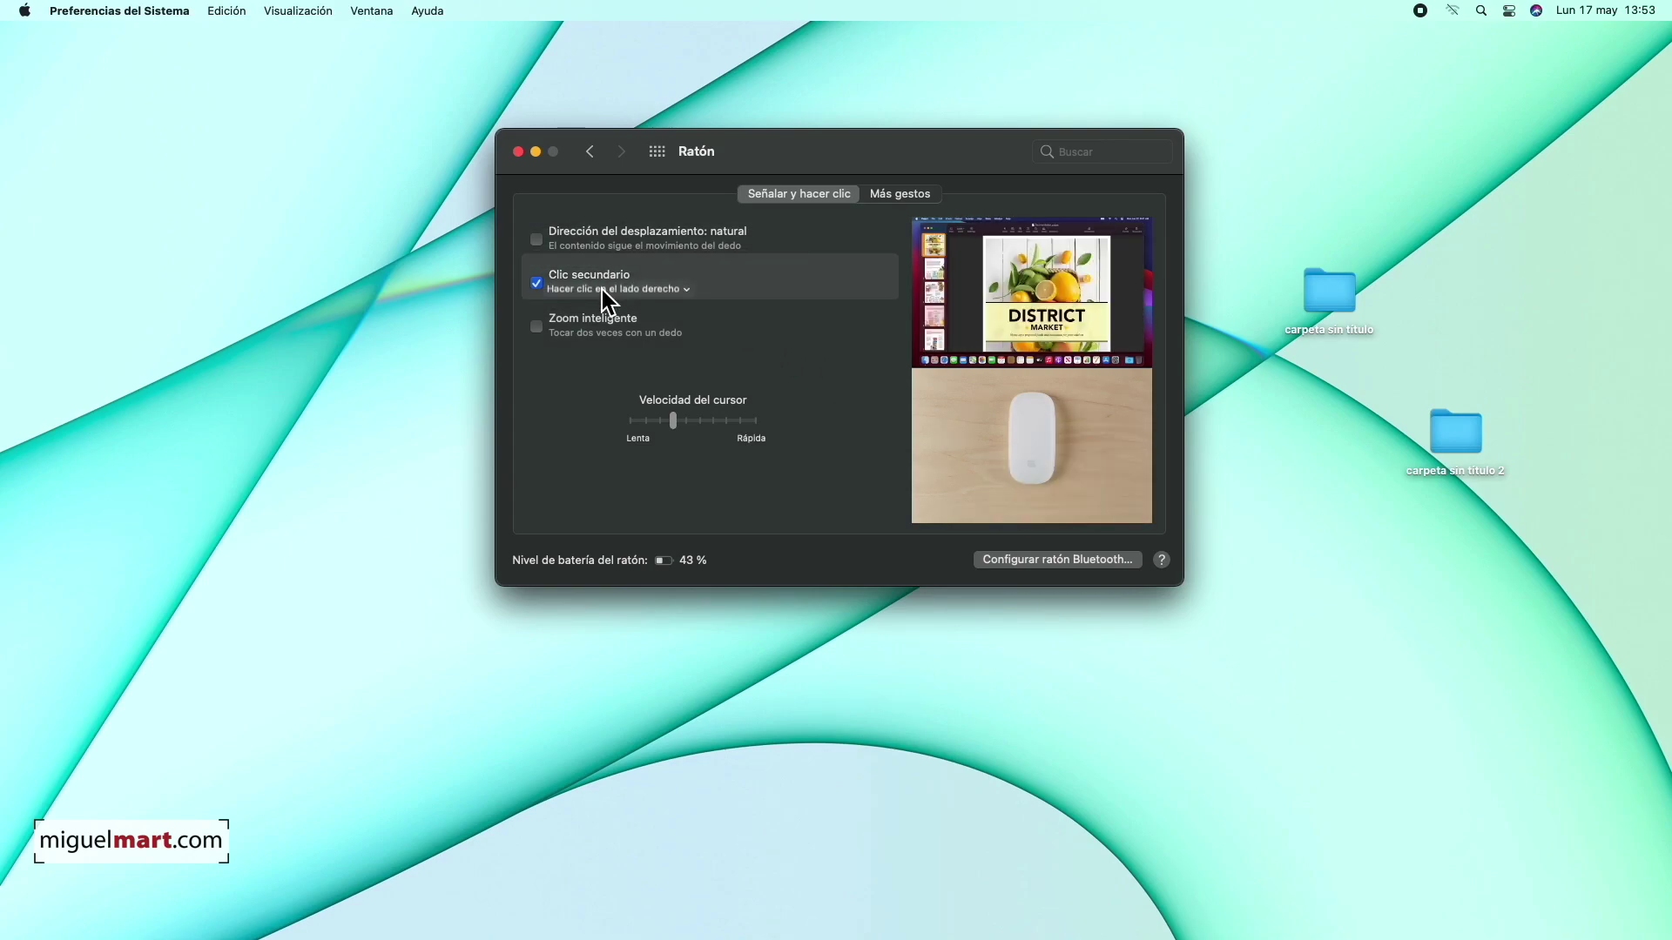
left_click(600, 162)
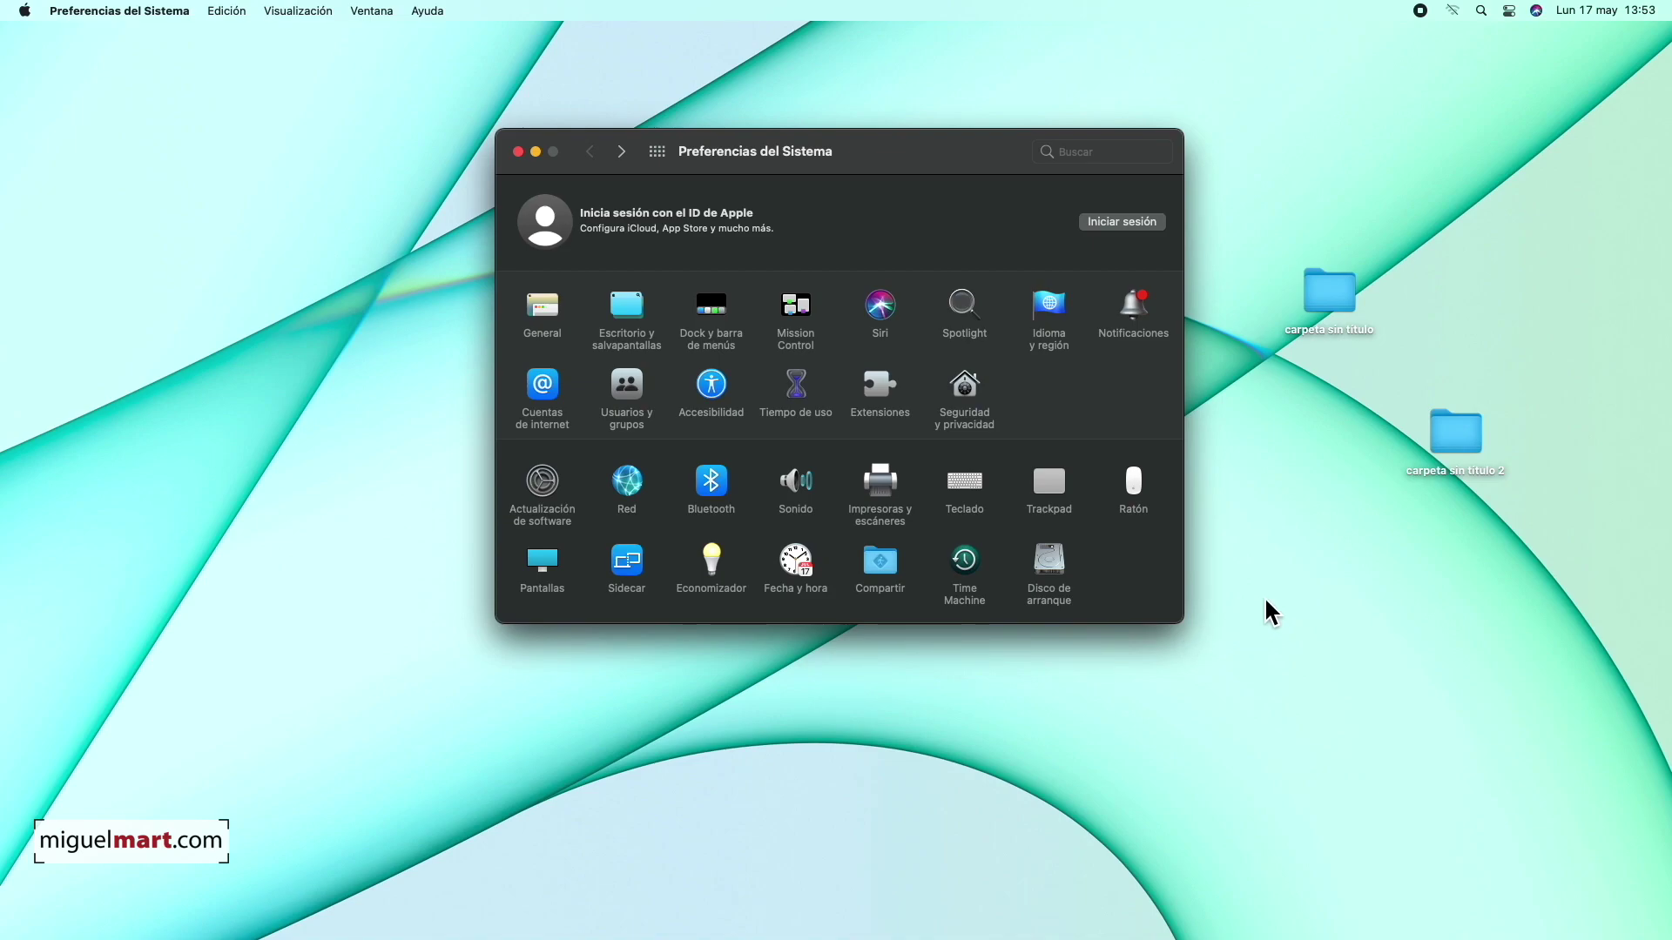
Open the Zoom settings in Accesibilidad and keep the keyboard zoom shortcuts and the Control scroll gesture turned on
left_click(713, 388)
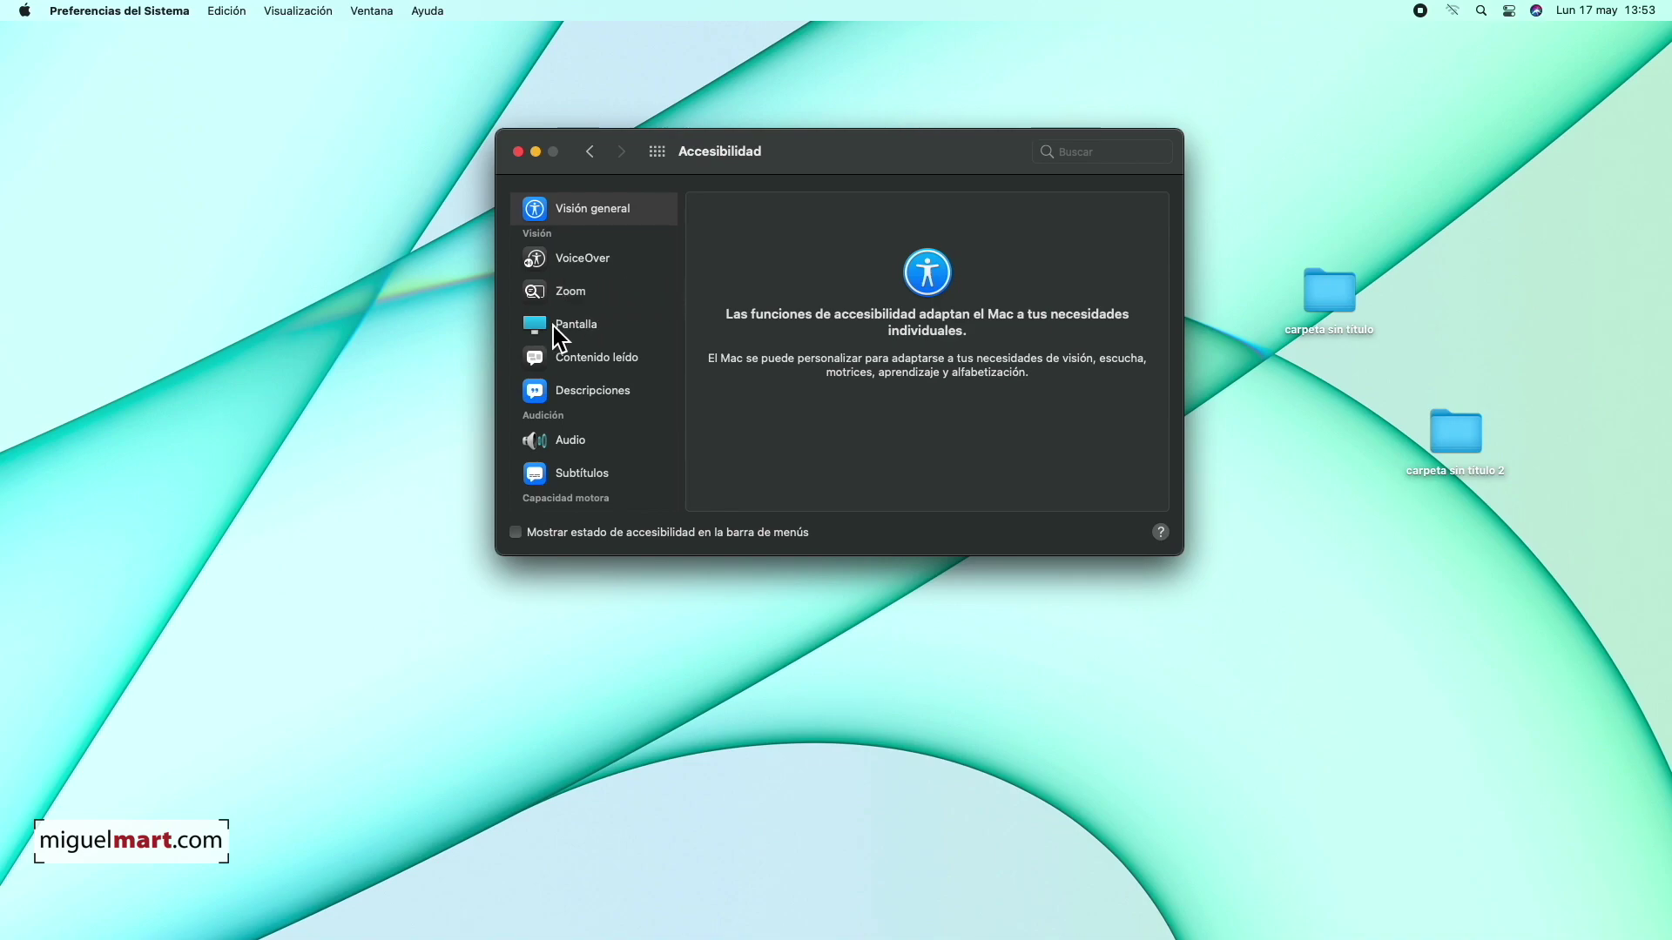
left_click(569, 302)
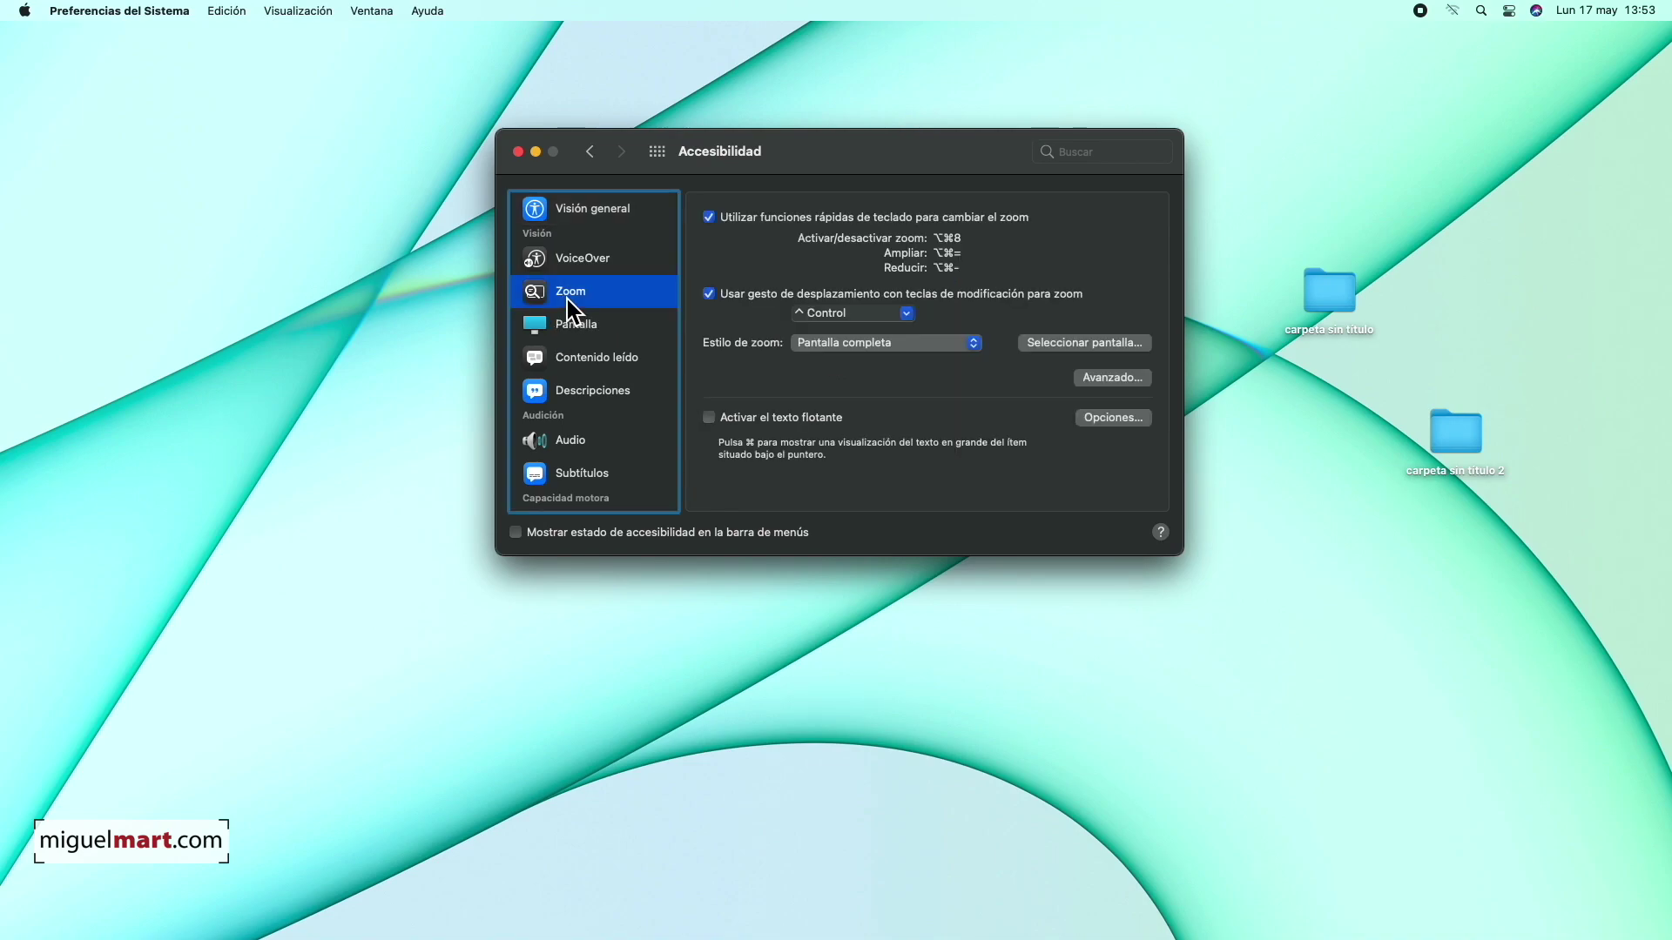
left_click(710, 295)
left_click(709, 218)
Test the Control scroll gesture by zooming the screen in and out several times, and close System Preferences
scroll(768, 293, "up", 5, "ctrl")
scroll(768, 293, "down", 5, "ctrl")
scroll(1293, 305, "up", 5, "ctrl")
scroll(1293, 305, "down", 5, "ctrl")
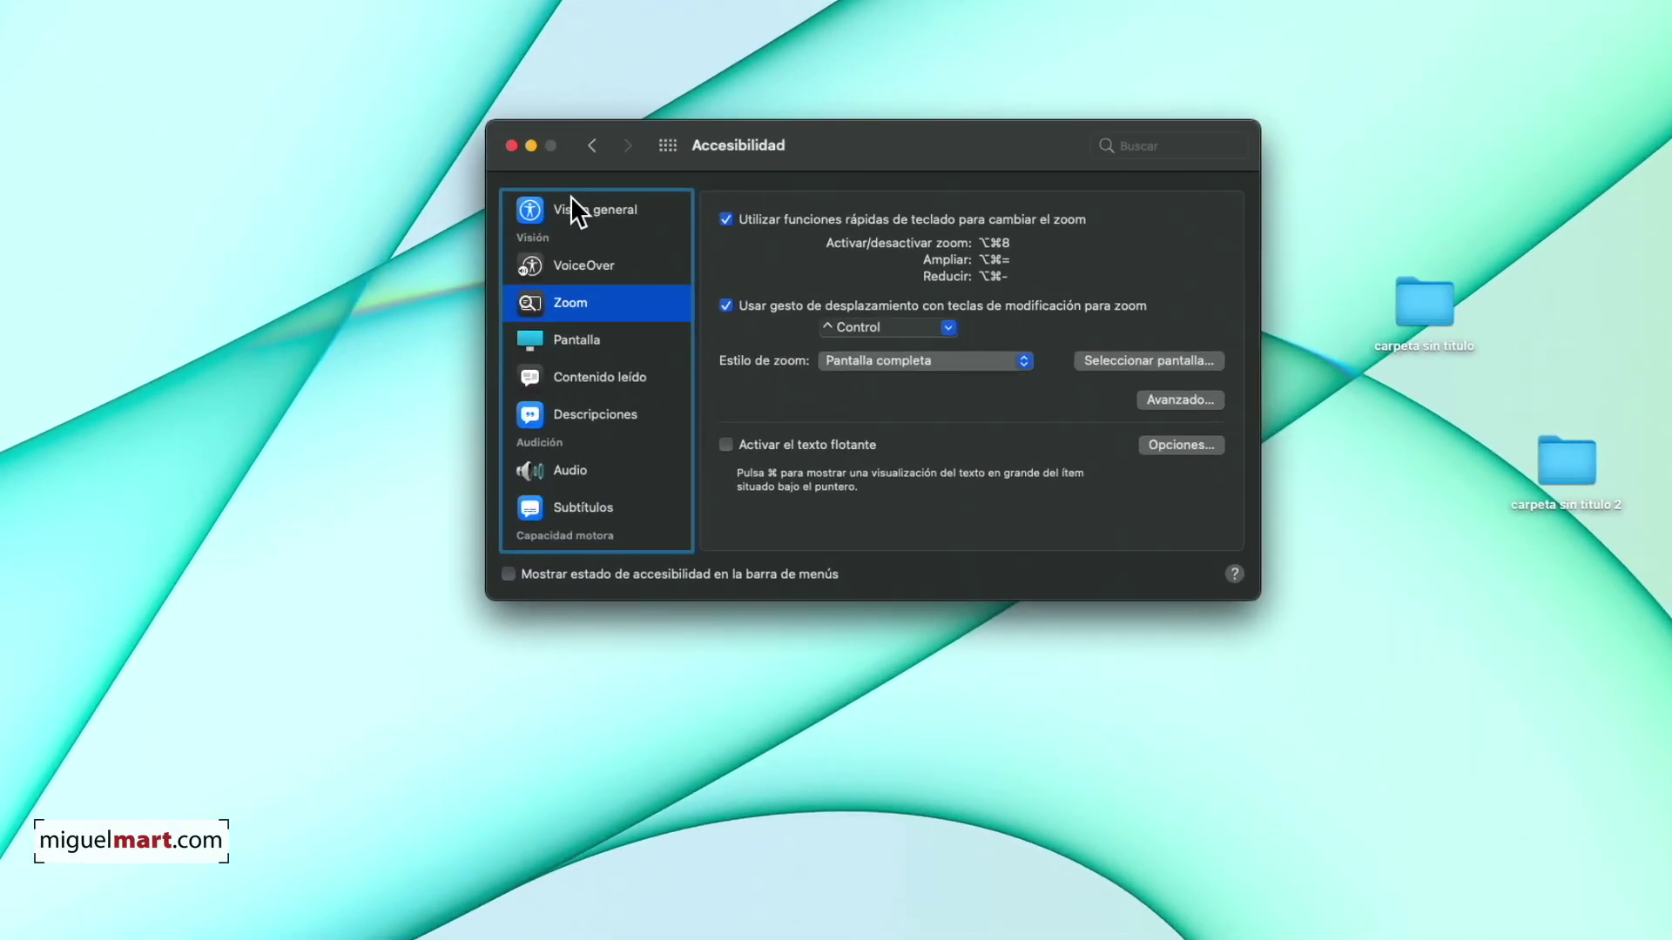
scroll(571, 197, "up", 5, "ctrl")
scroll(570, 191, "down", 3, "ctrl")
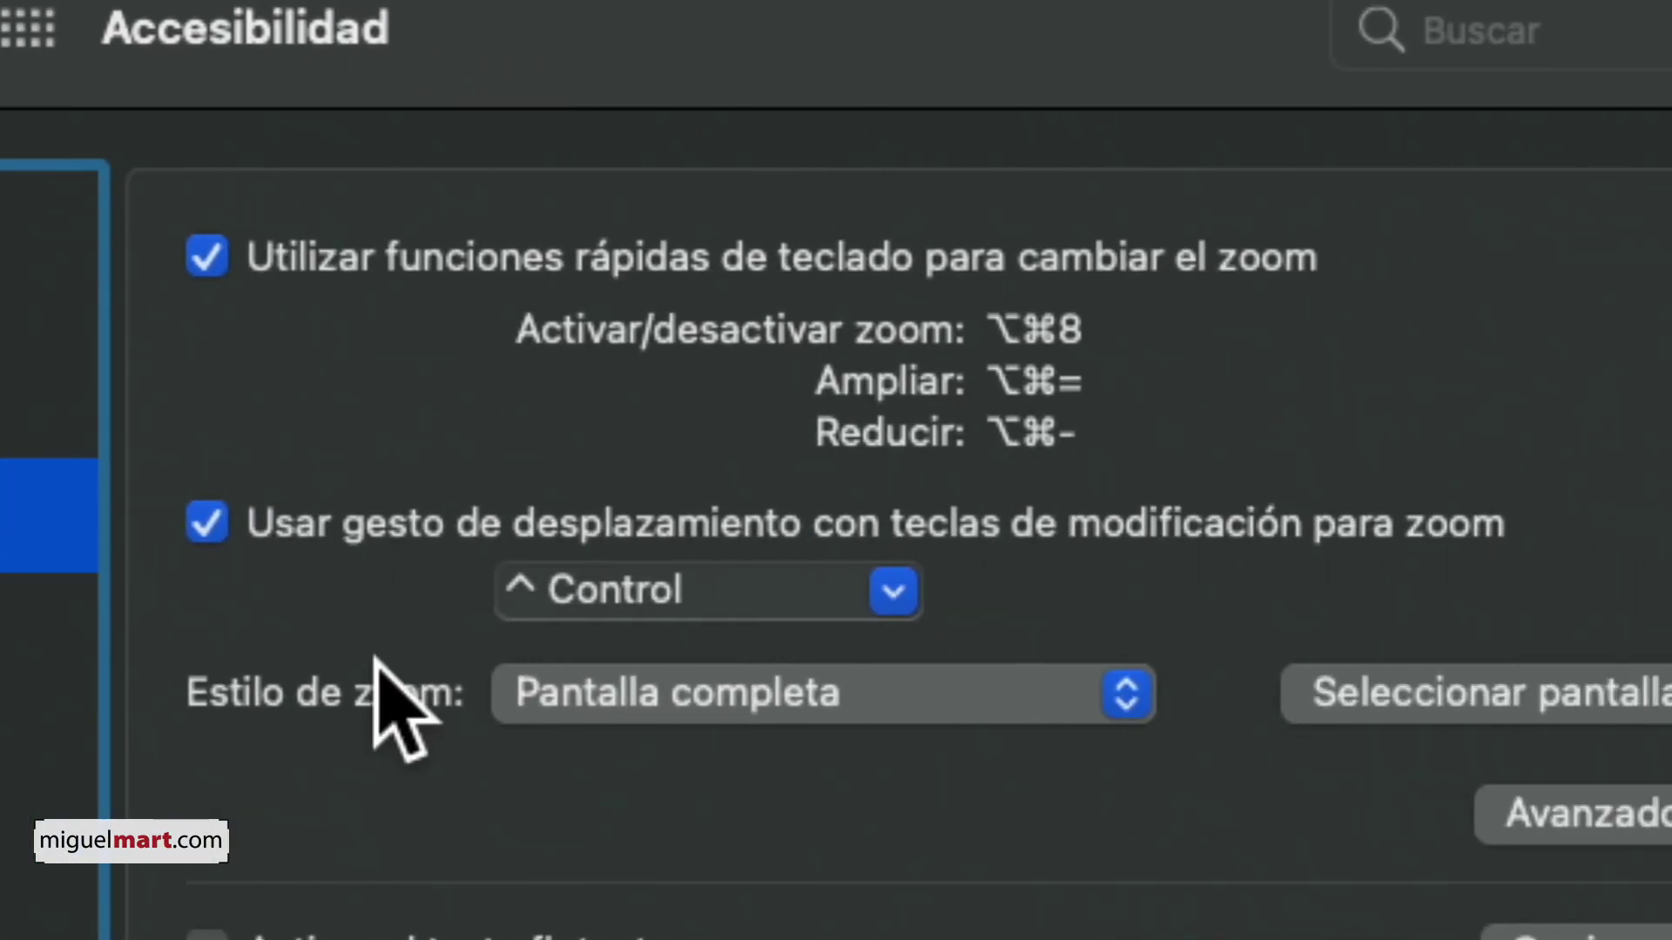
scroll(392, 709, "up", 3, "ctrl")
scroll(389, 279, "down", 5, "ctrl")
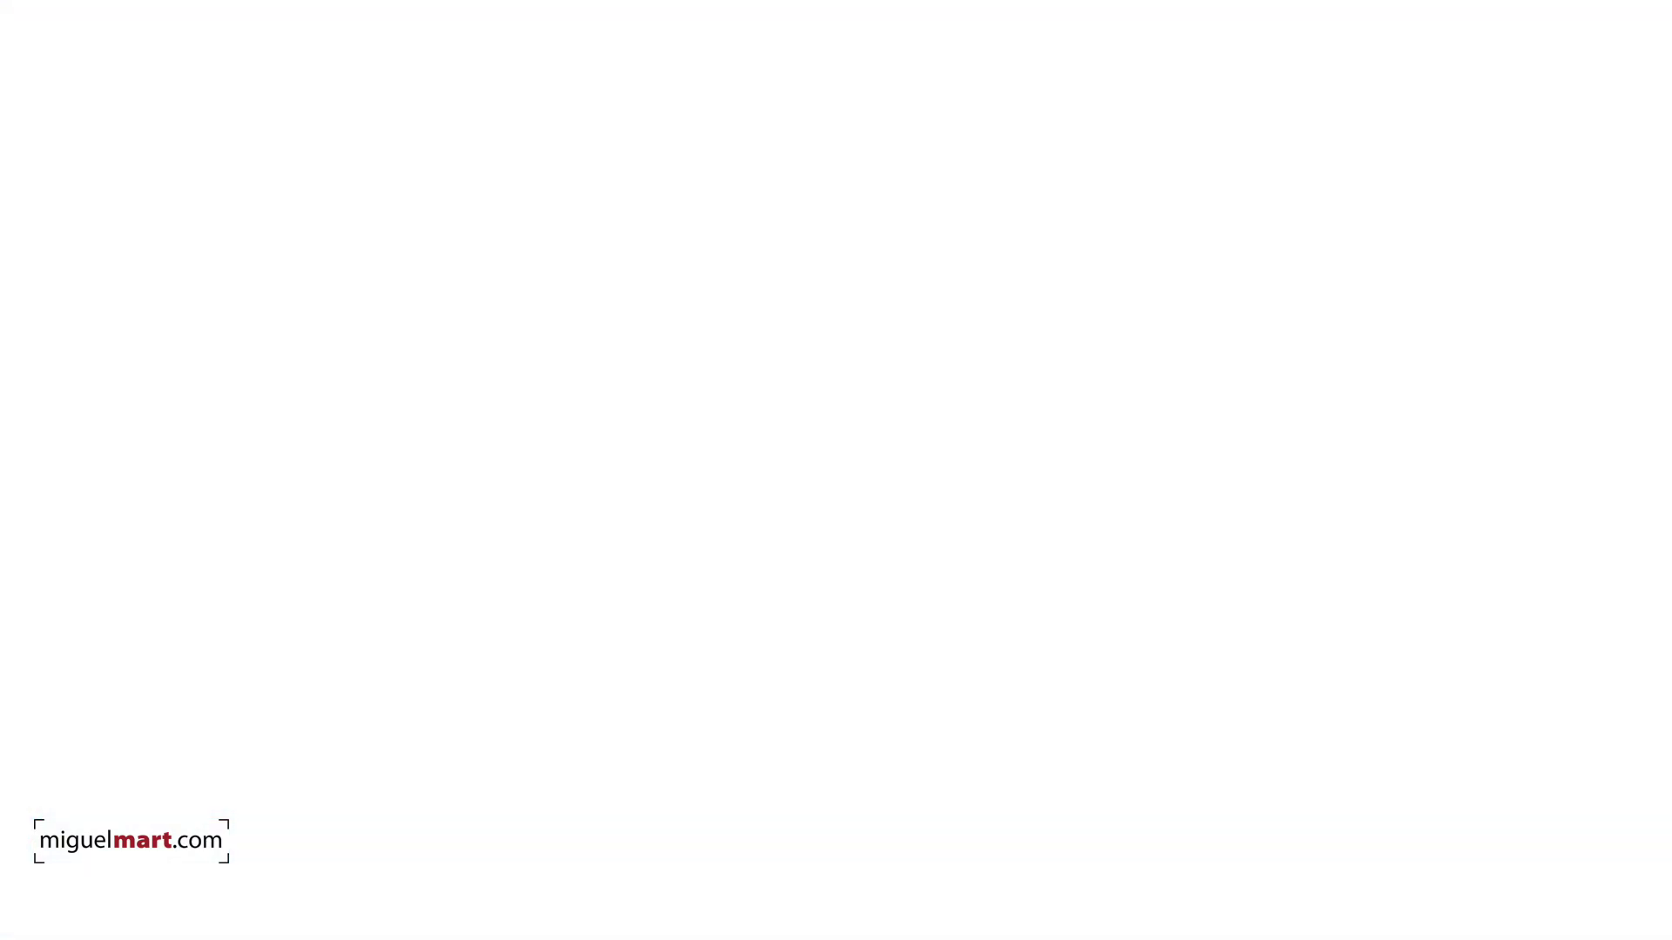
left_click(595, 155)
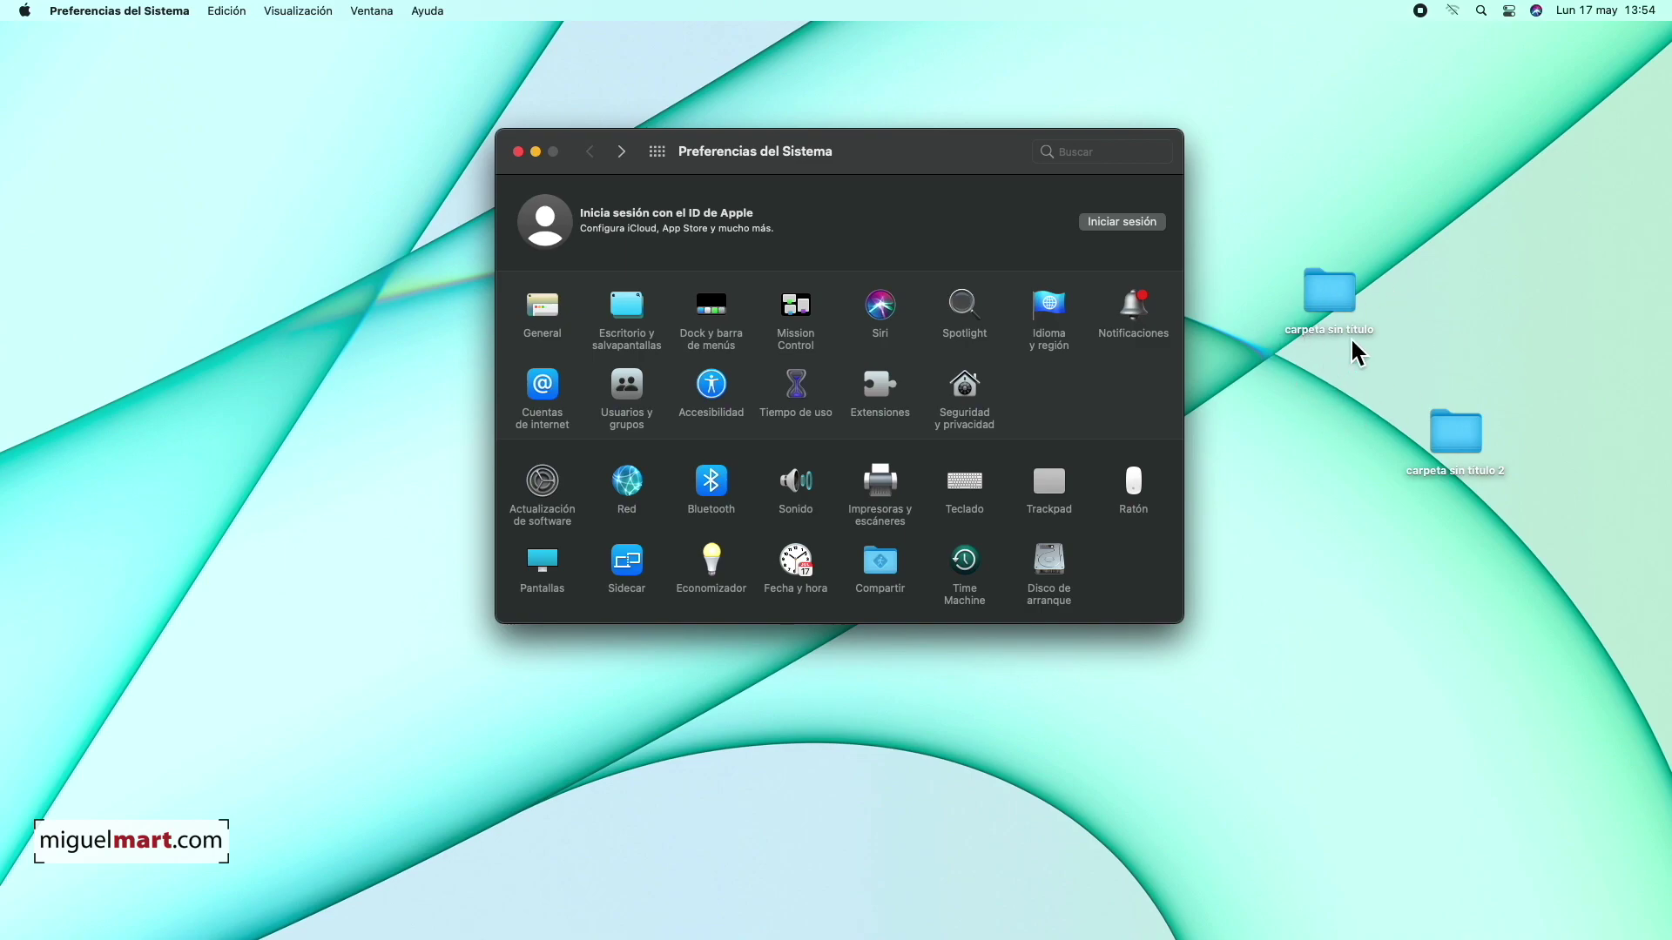
left_click(520, 152)
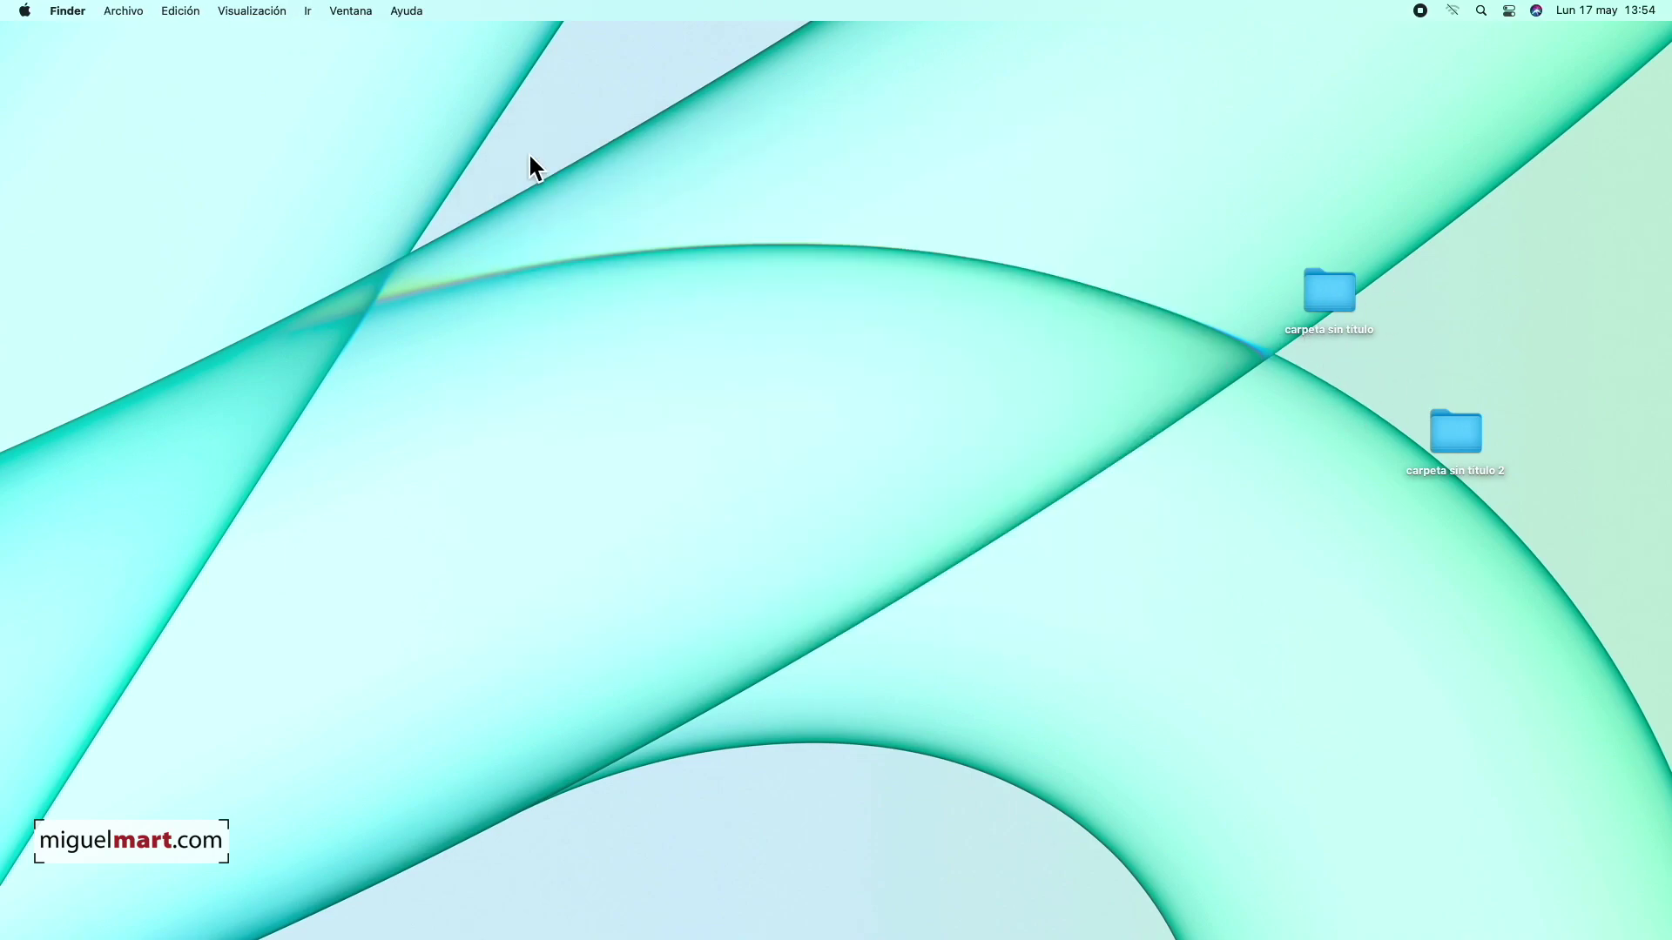
Open the desktop's view options and set its items to be sorted by Nombre
right_click(1105, 238)
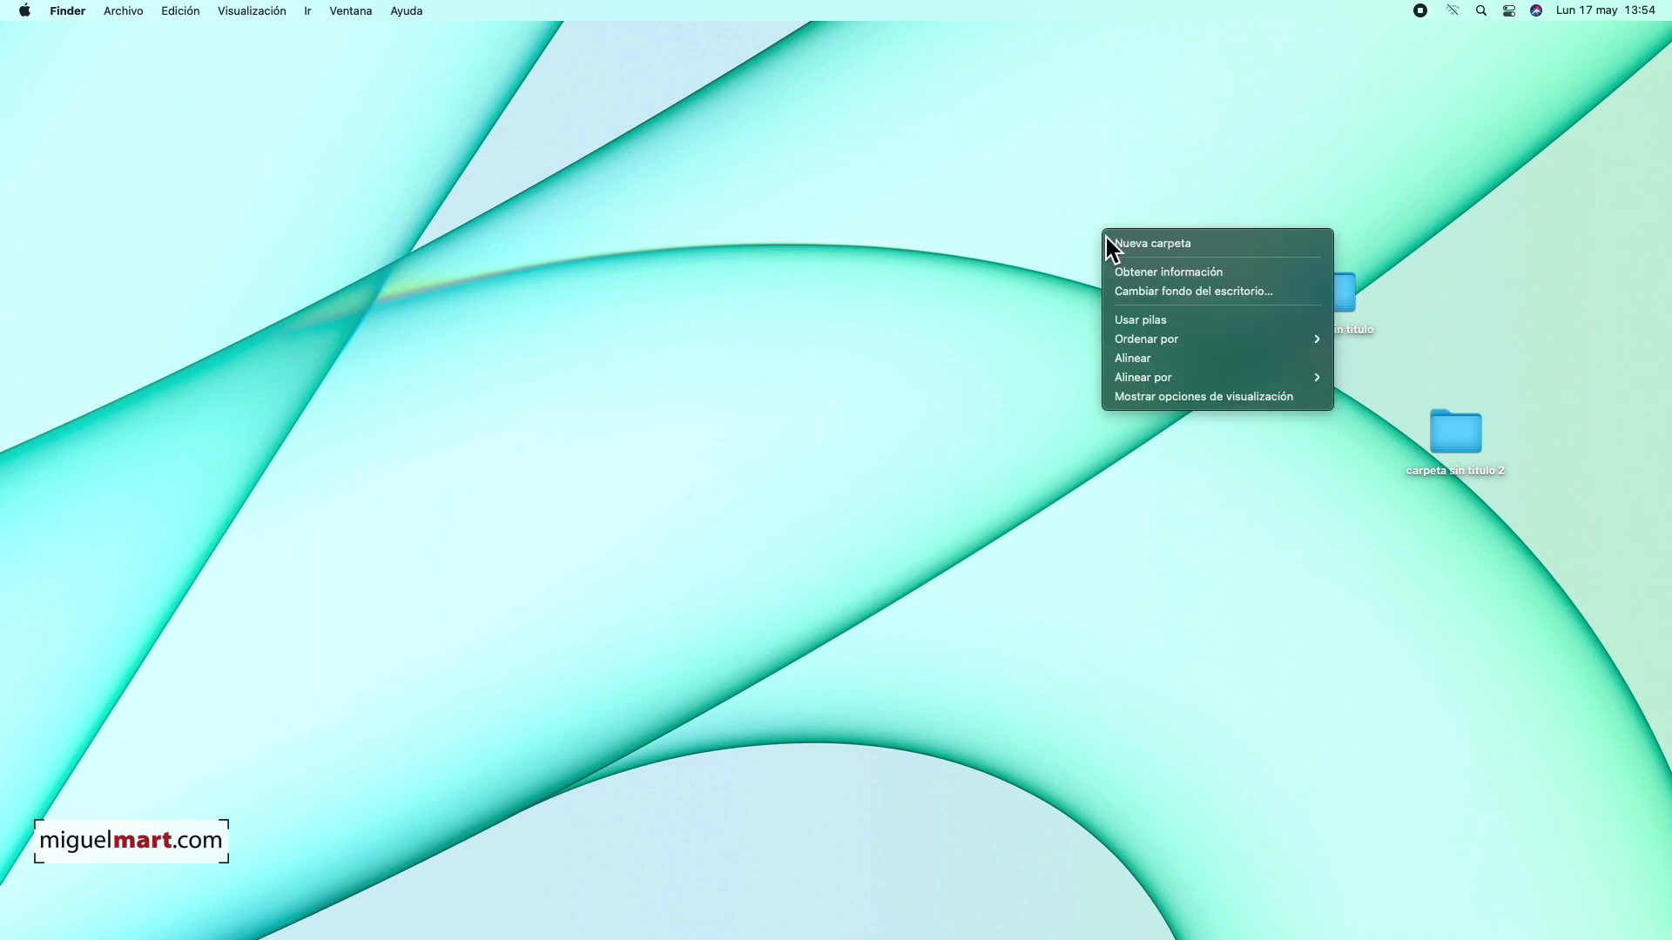
left_click(1260, 399)
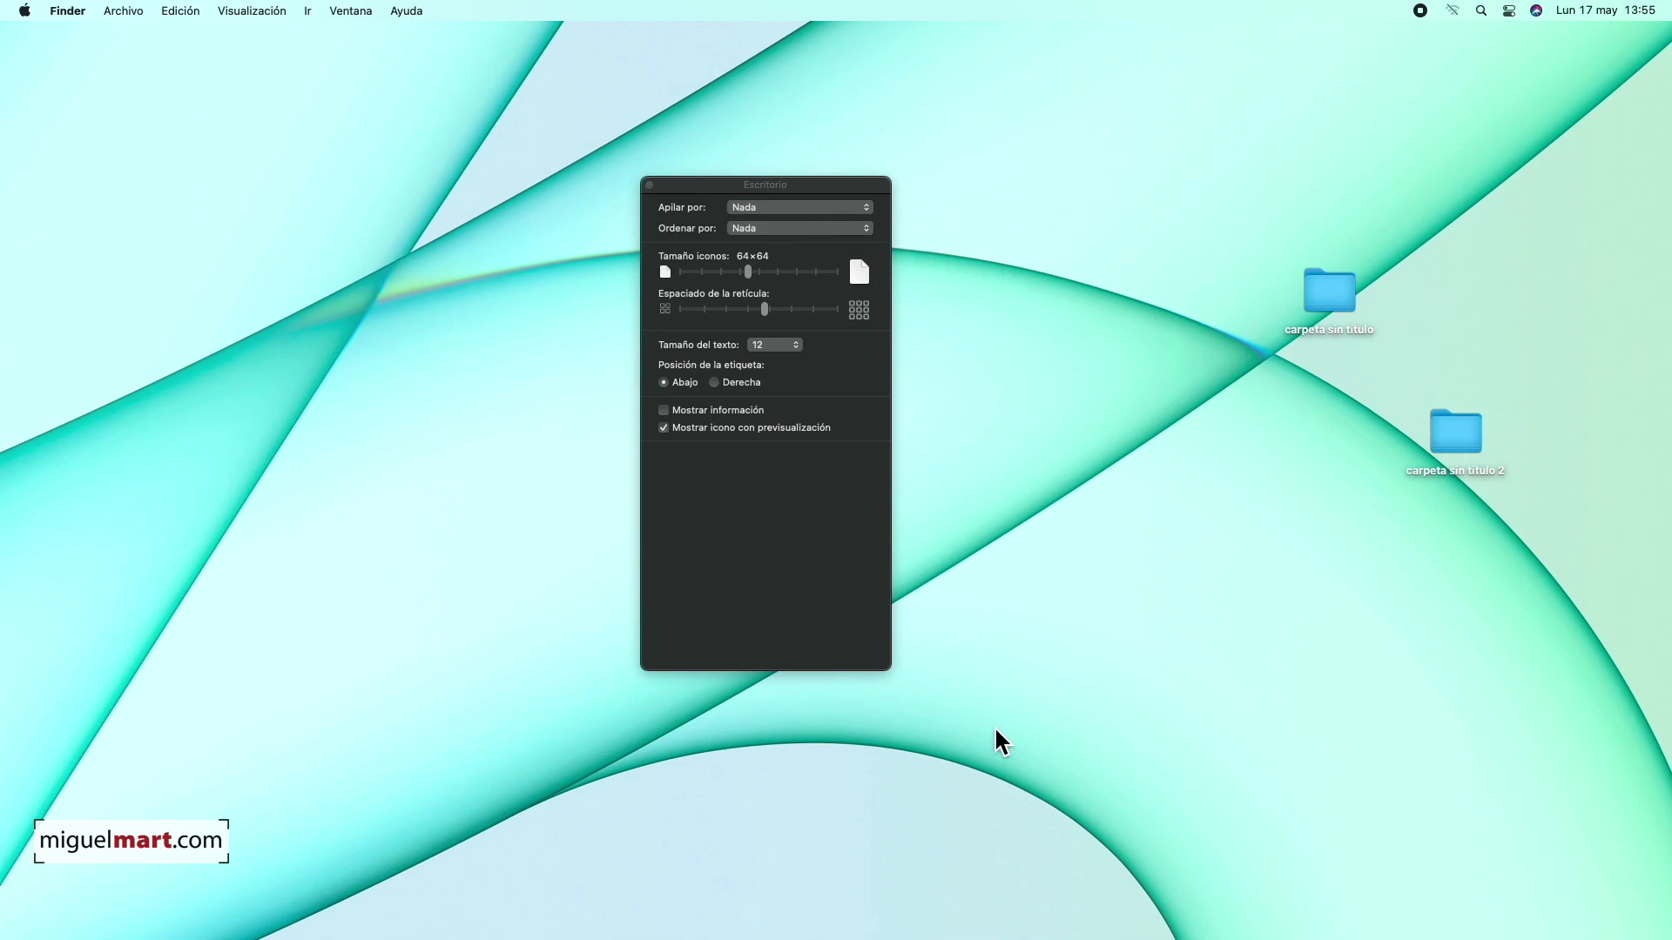
left_click(819, 230)
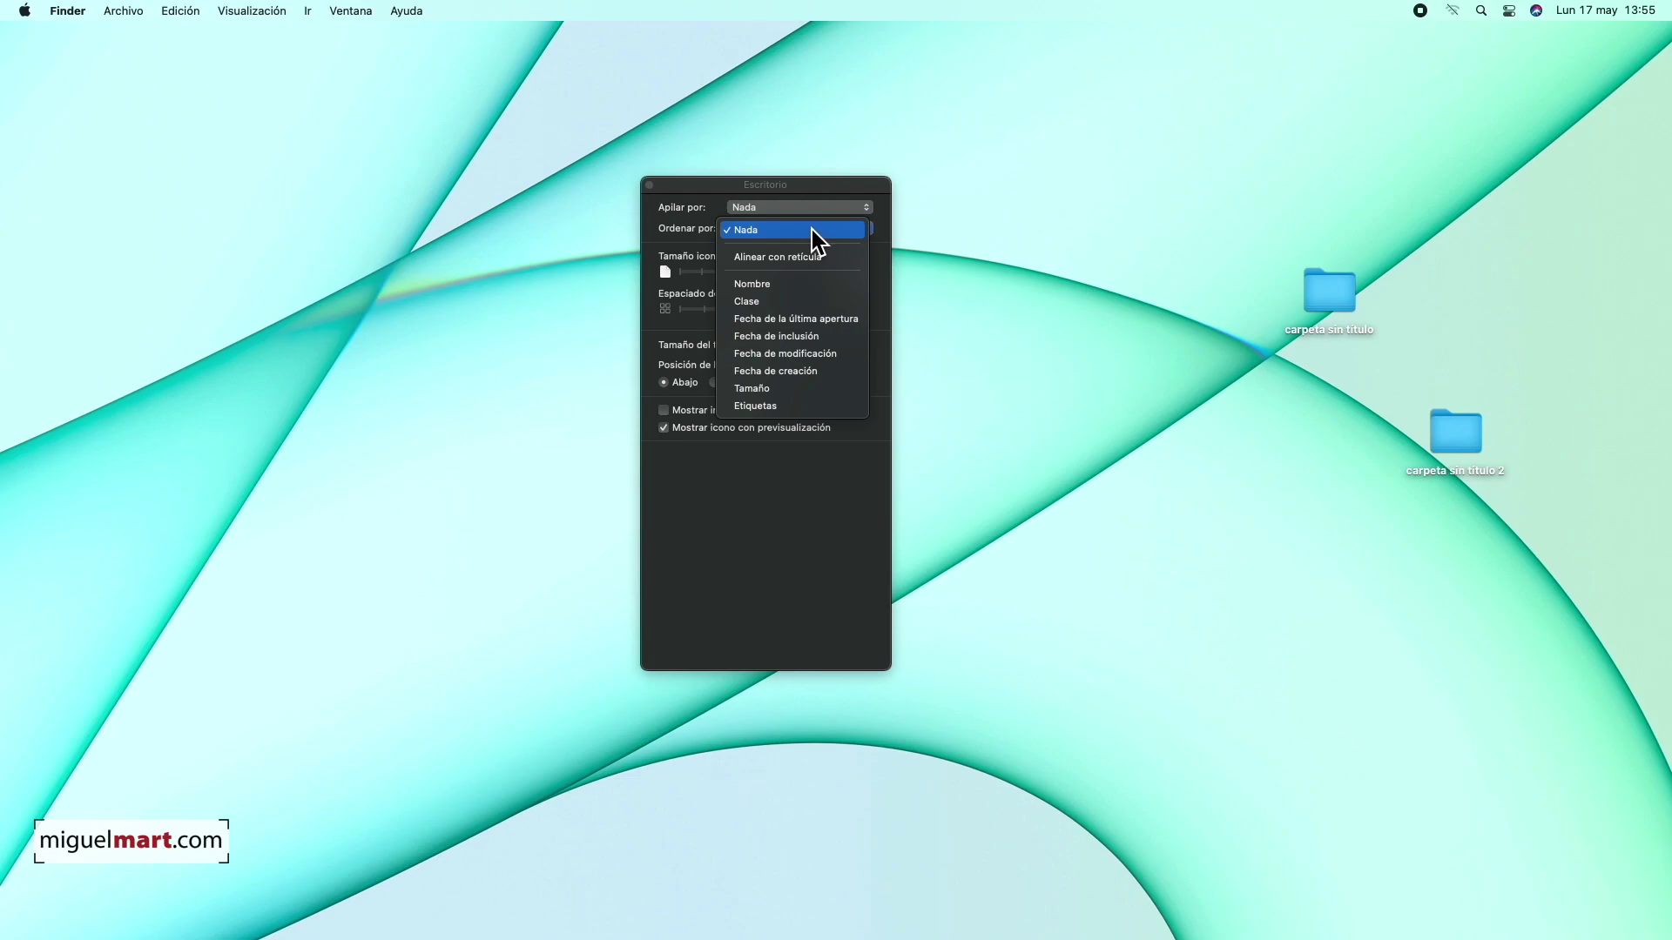
left_click(801, 284)
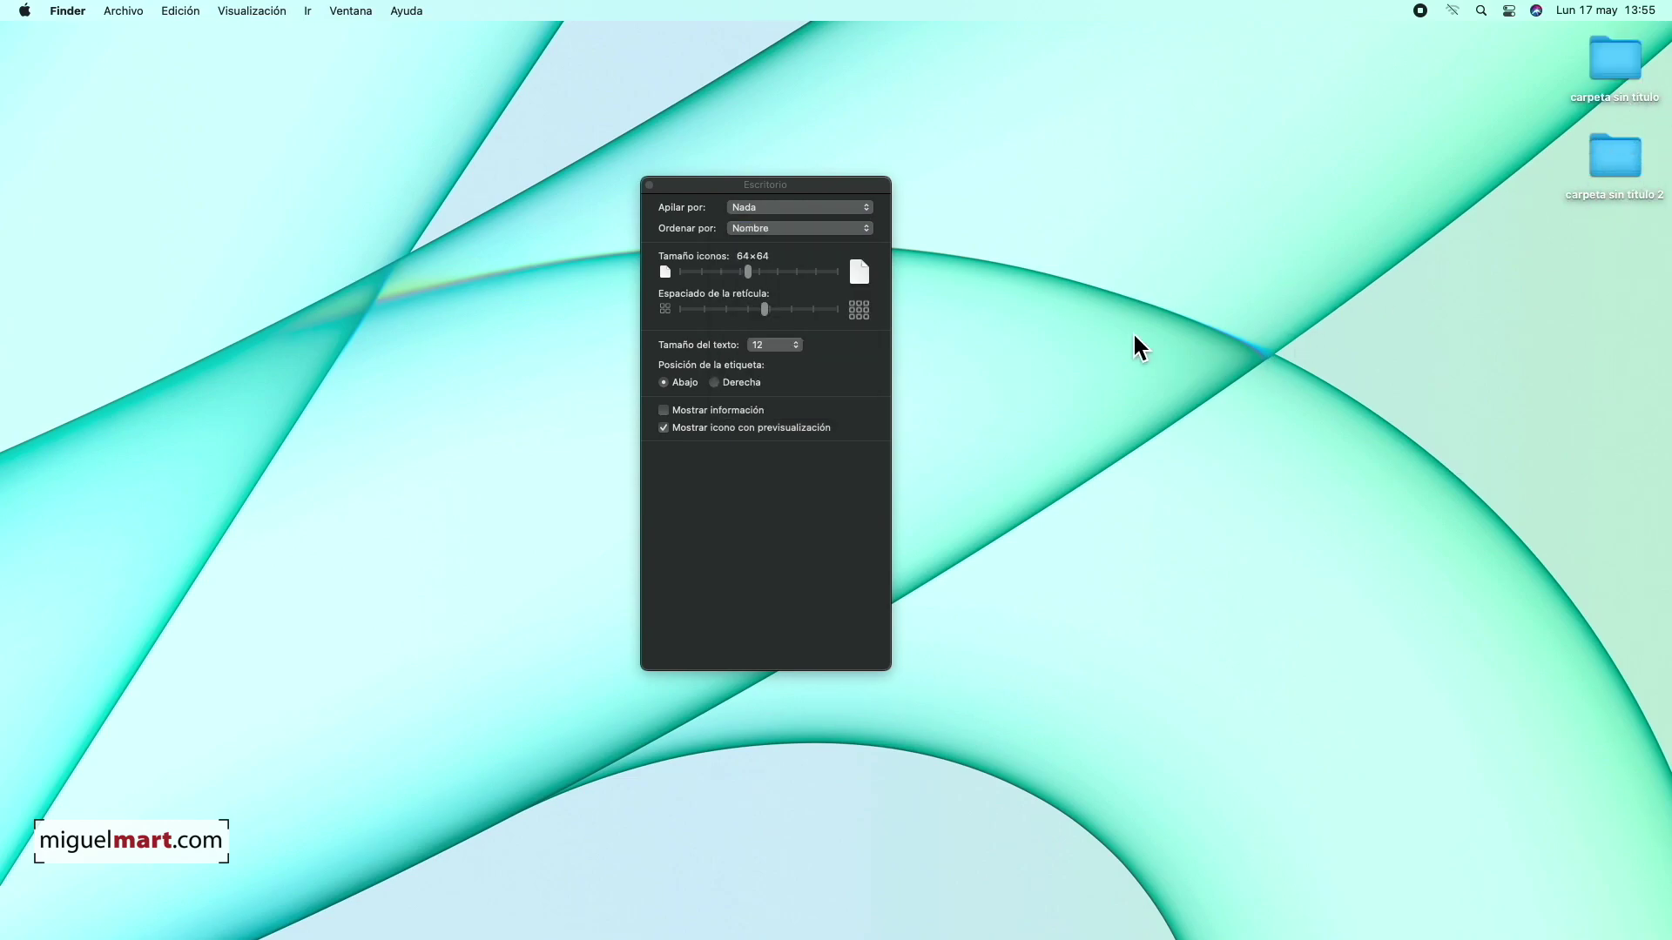
Create another new folder on the desktop, keeping its default name
right_click(1147, 268)
left_click(1168, 276)
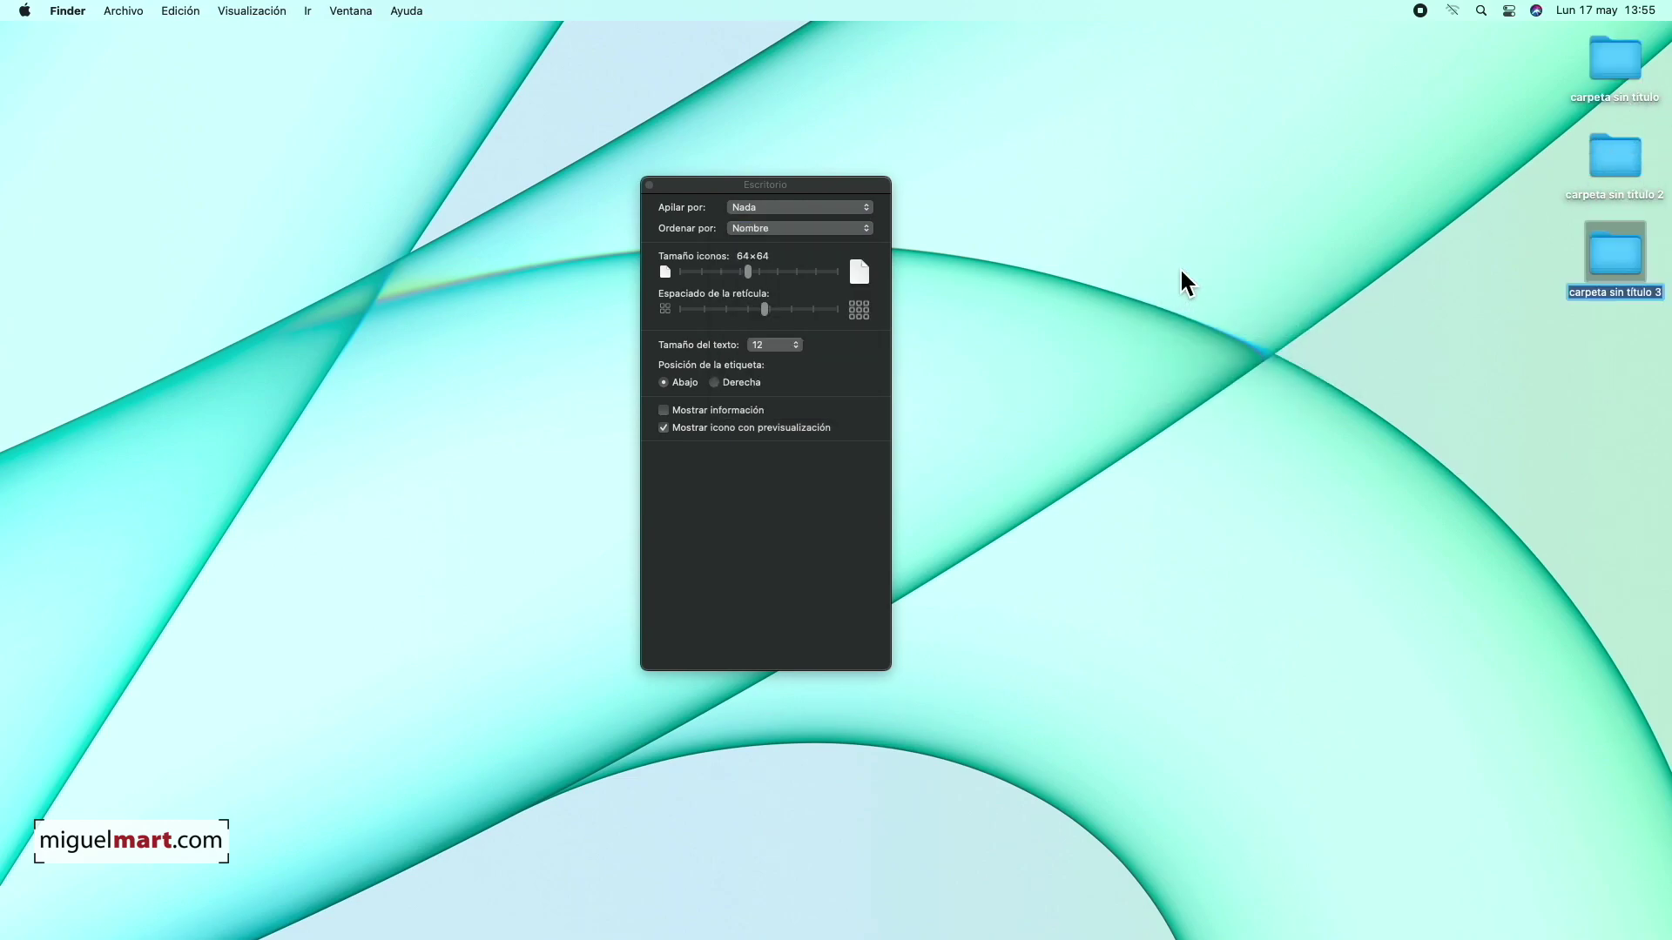
left_click(1547, 325)
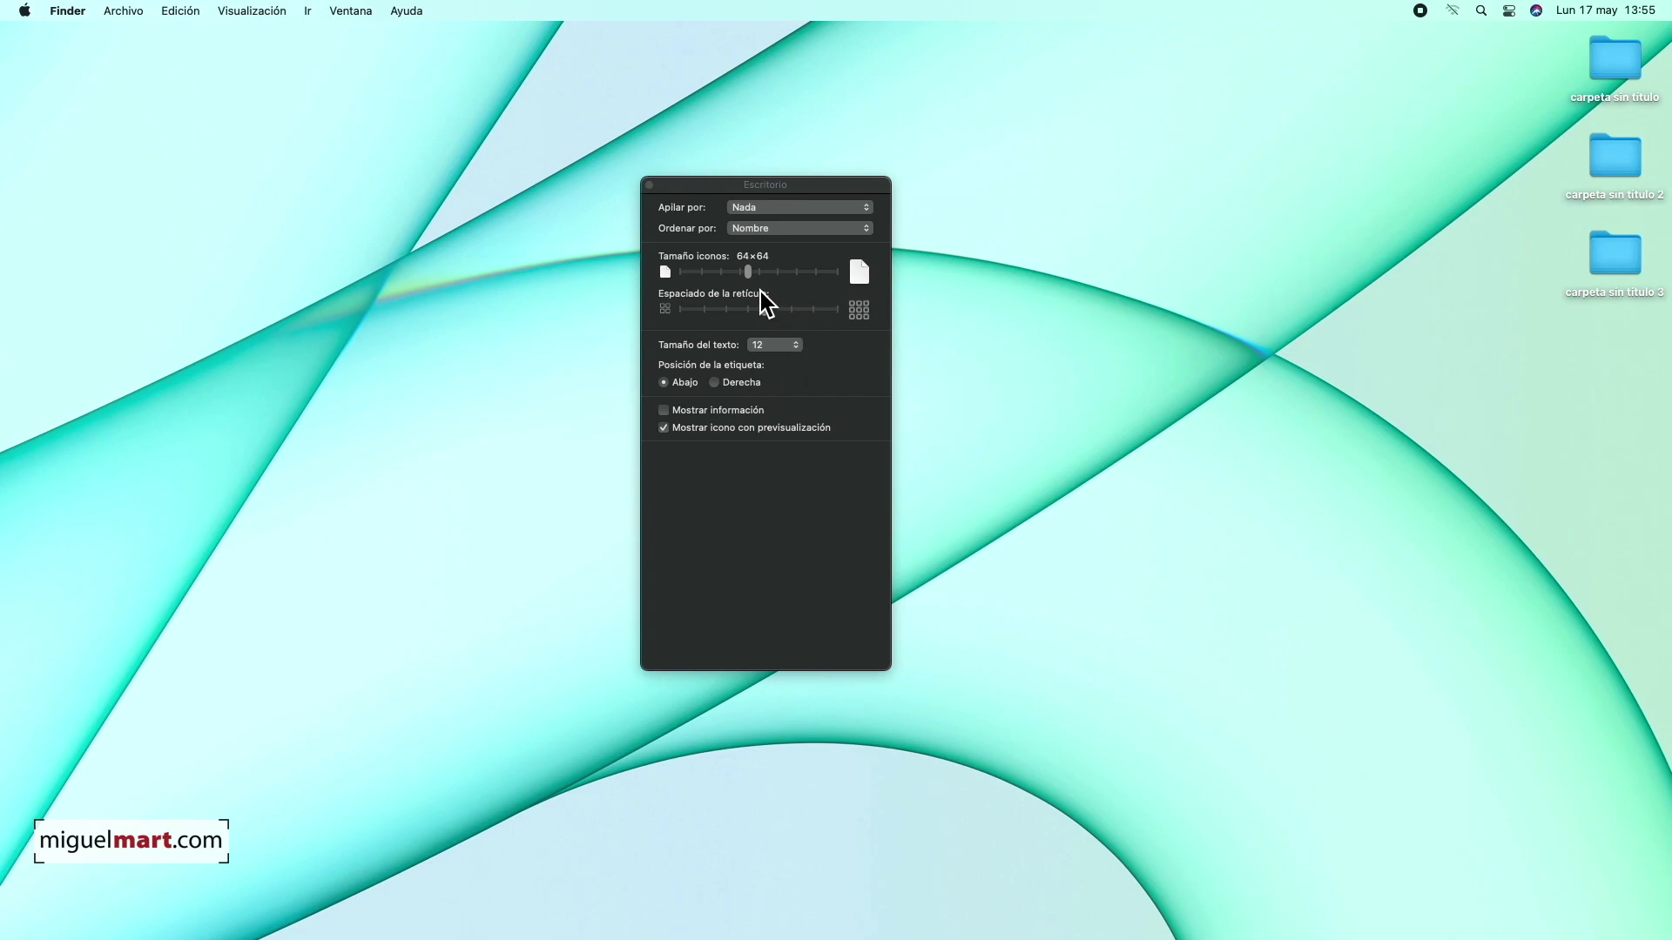
Set the desktop icon size to 88×88 with wider grid spacing, and set the label text size to 13
left_click_drag(751, 273, 822, 336)
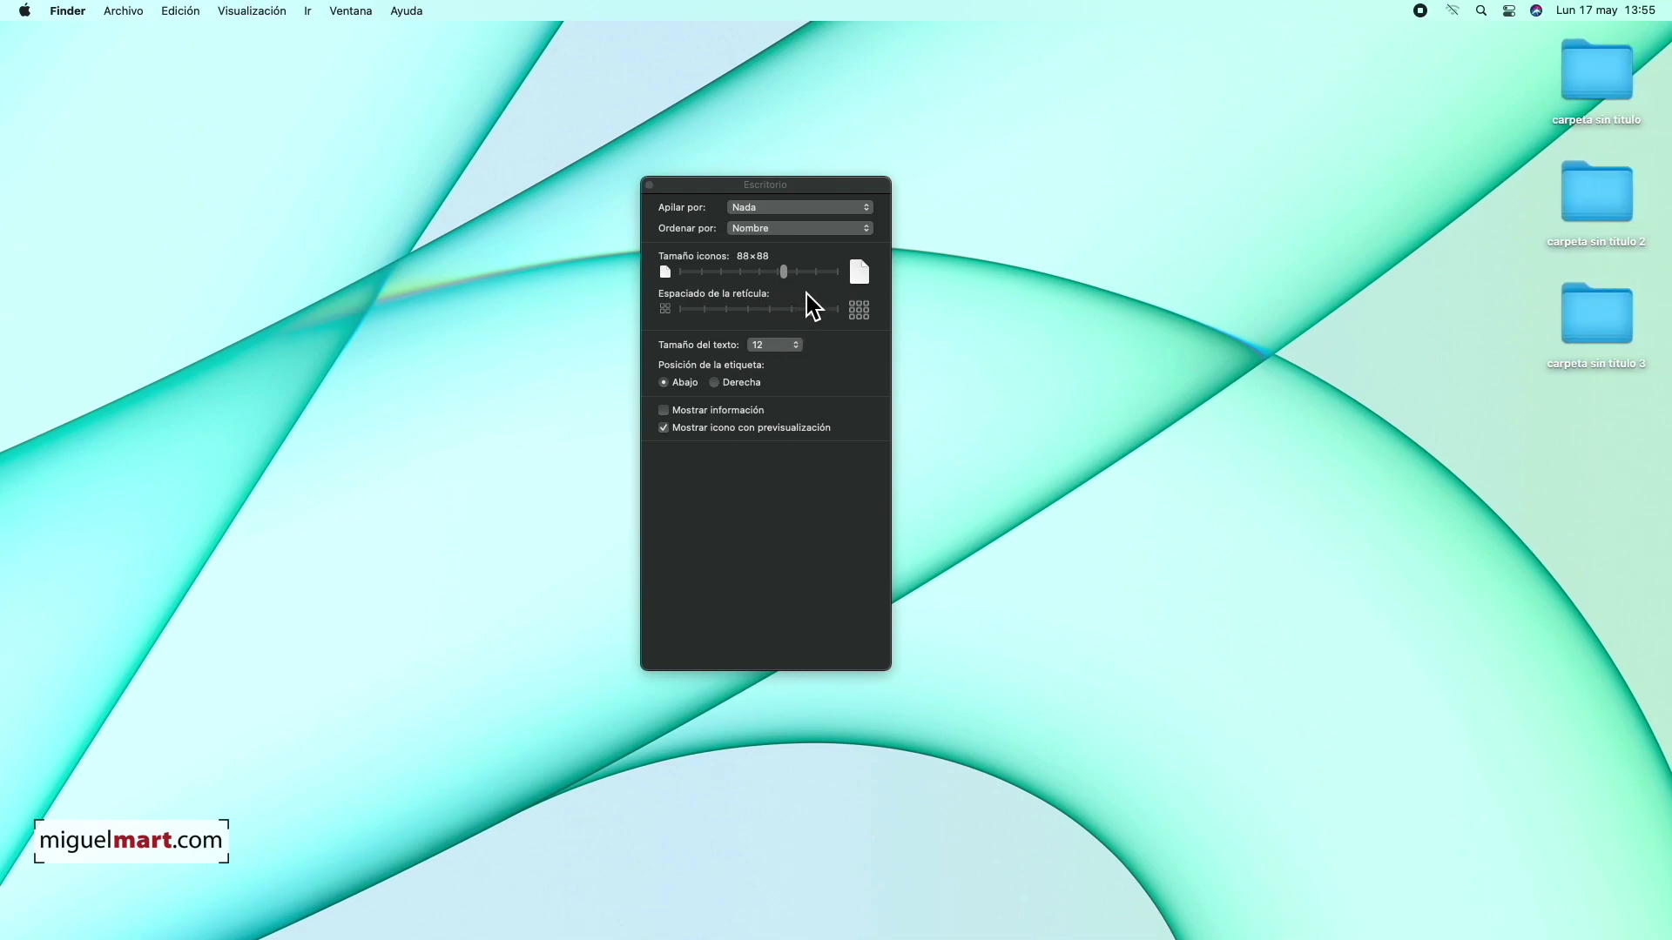
left_click(796, 348)
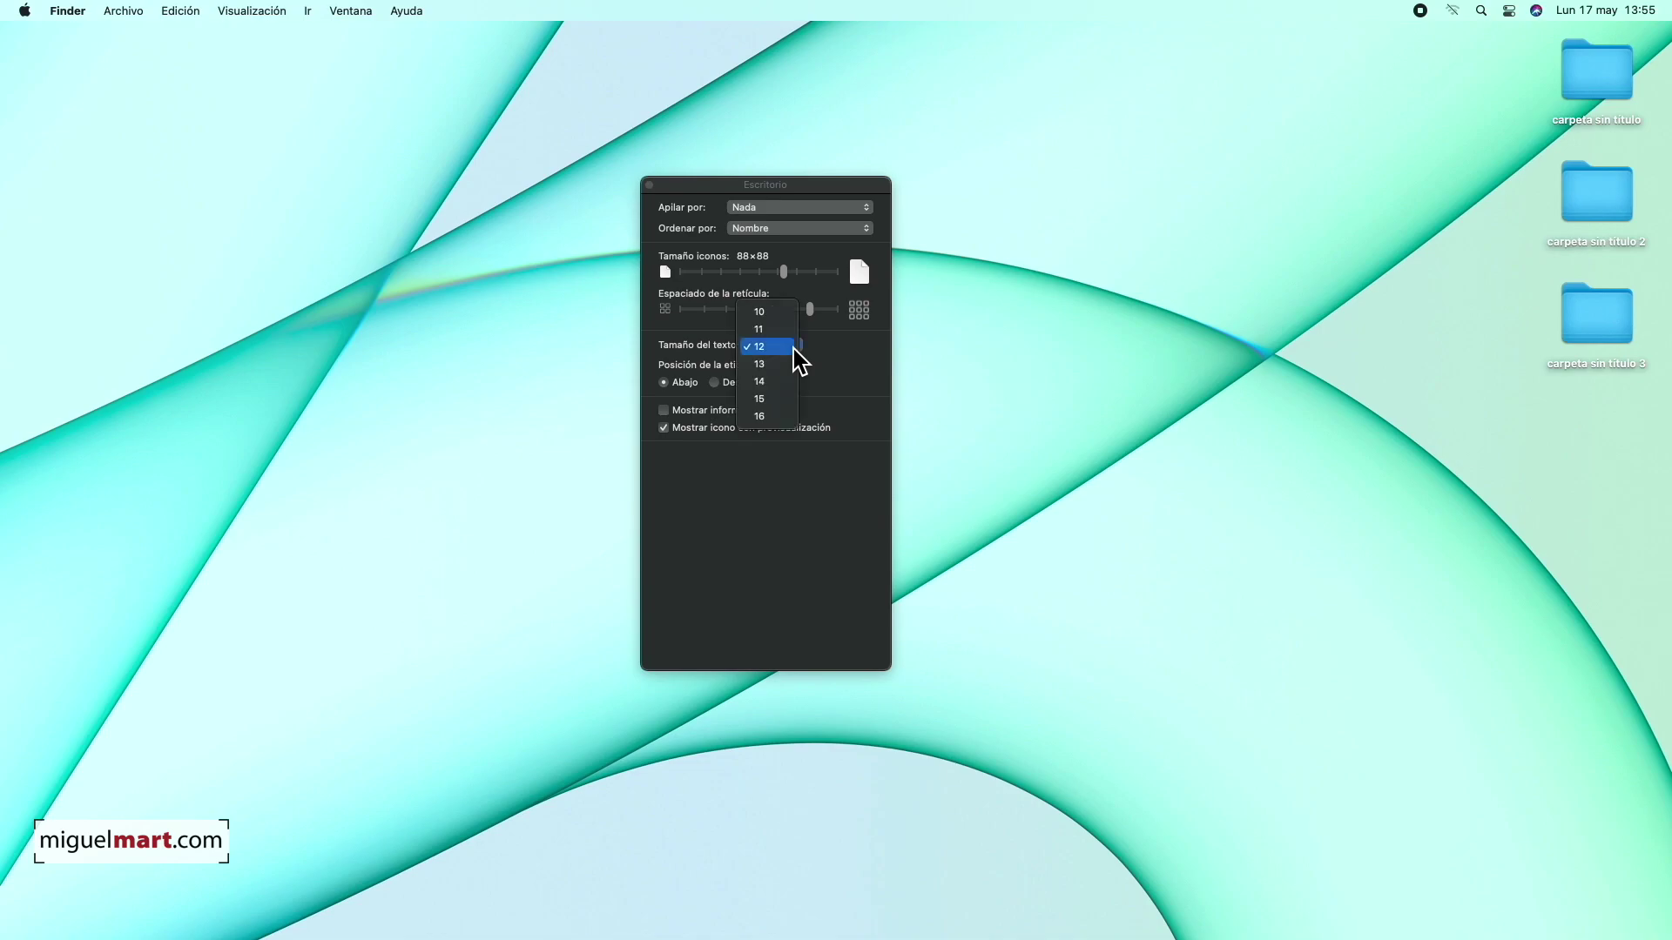
left_click(776, 372)
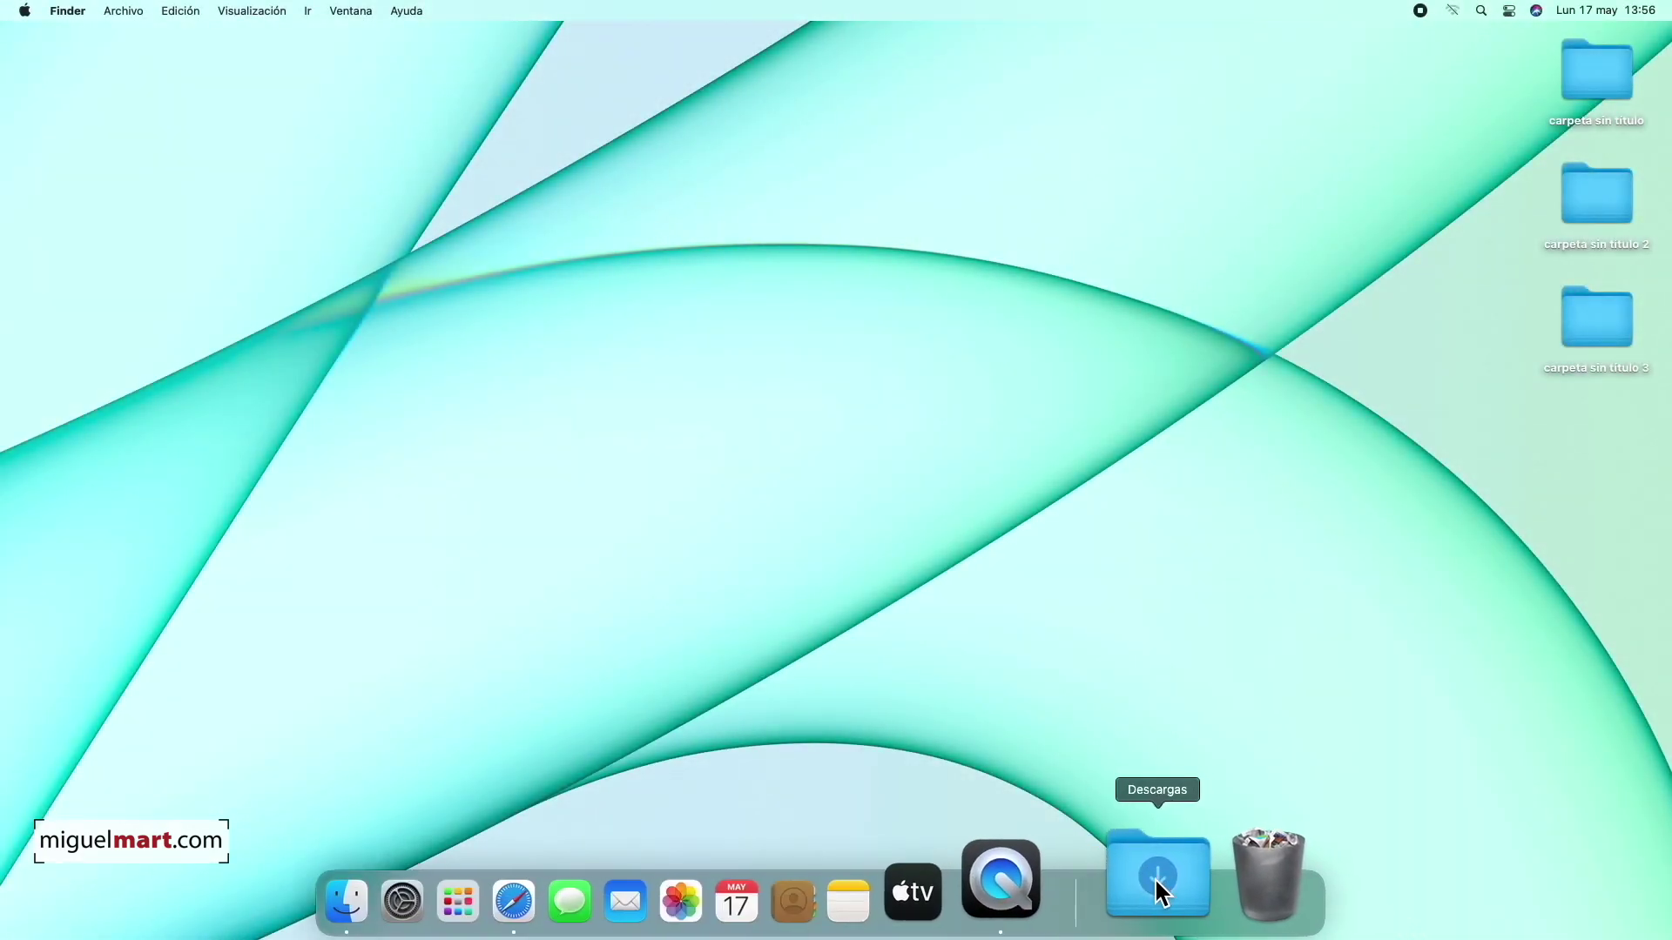
Move carpeta sin título 2 and carpeta sin título 3 from the desktop to Descargas in the Dock and view the stack's contents
left_click(1153, 874)
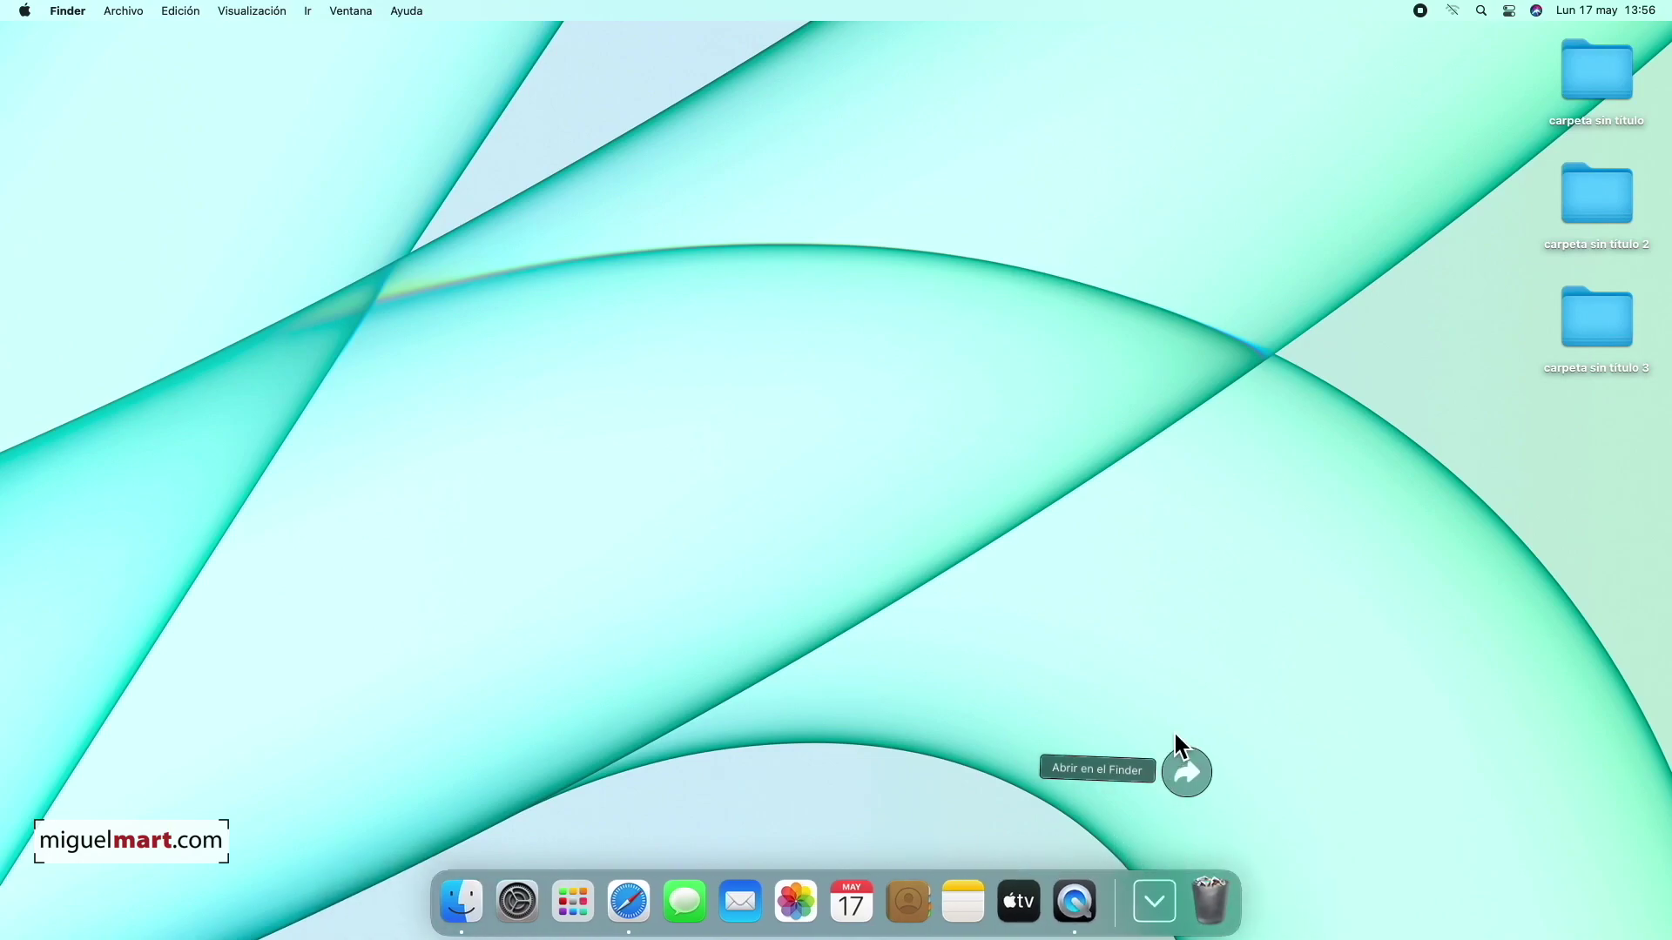
left_click(1302, 776)
left_click_drag(1522, 214, 1149, 897)
left_click(1148, 889)
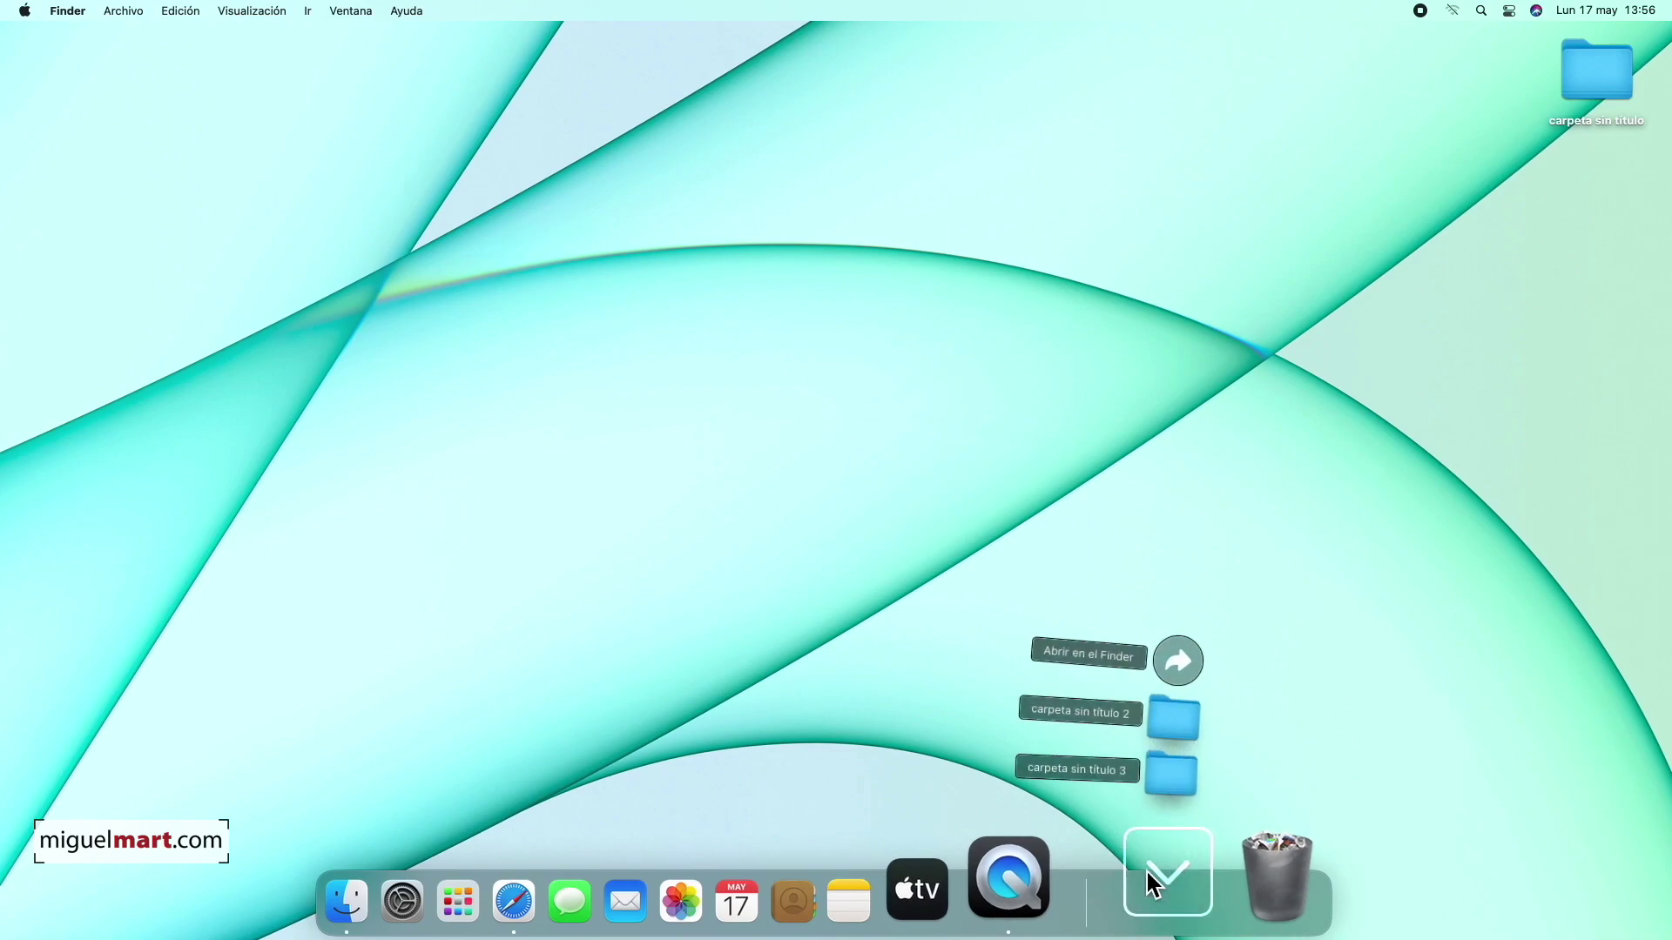
left_click(1266, 745)
left_click(1154, 903)
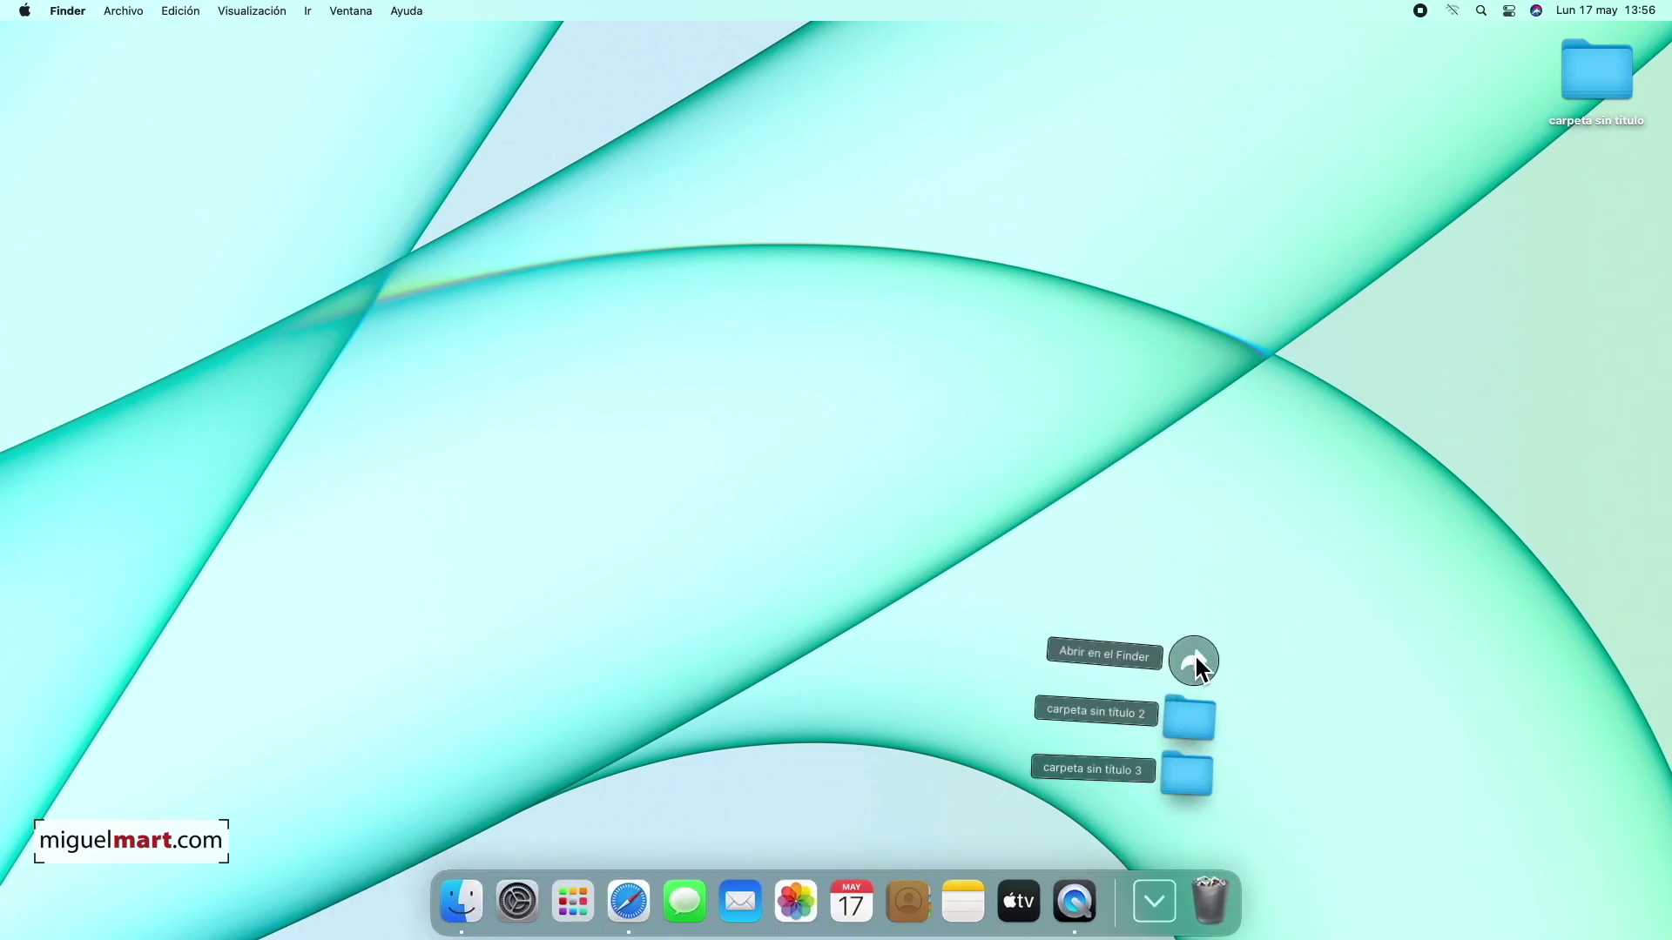
left_click(1279, 804)
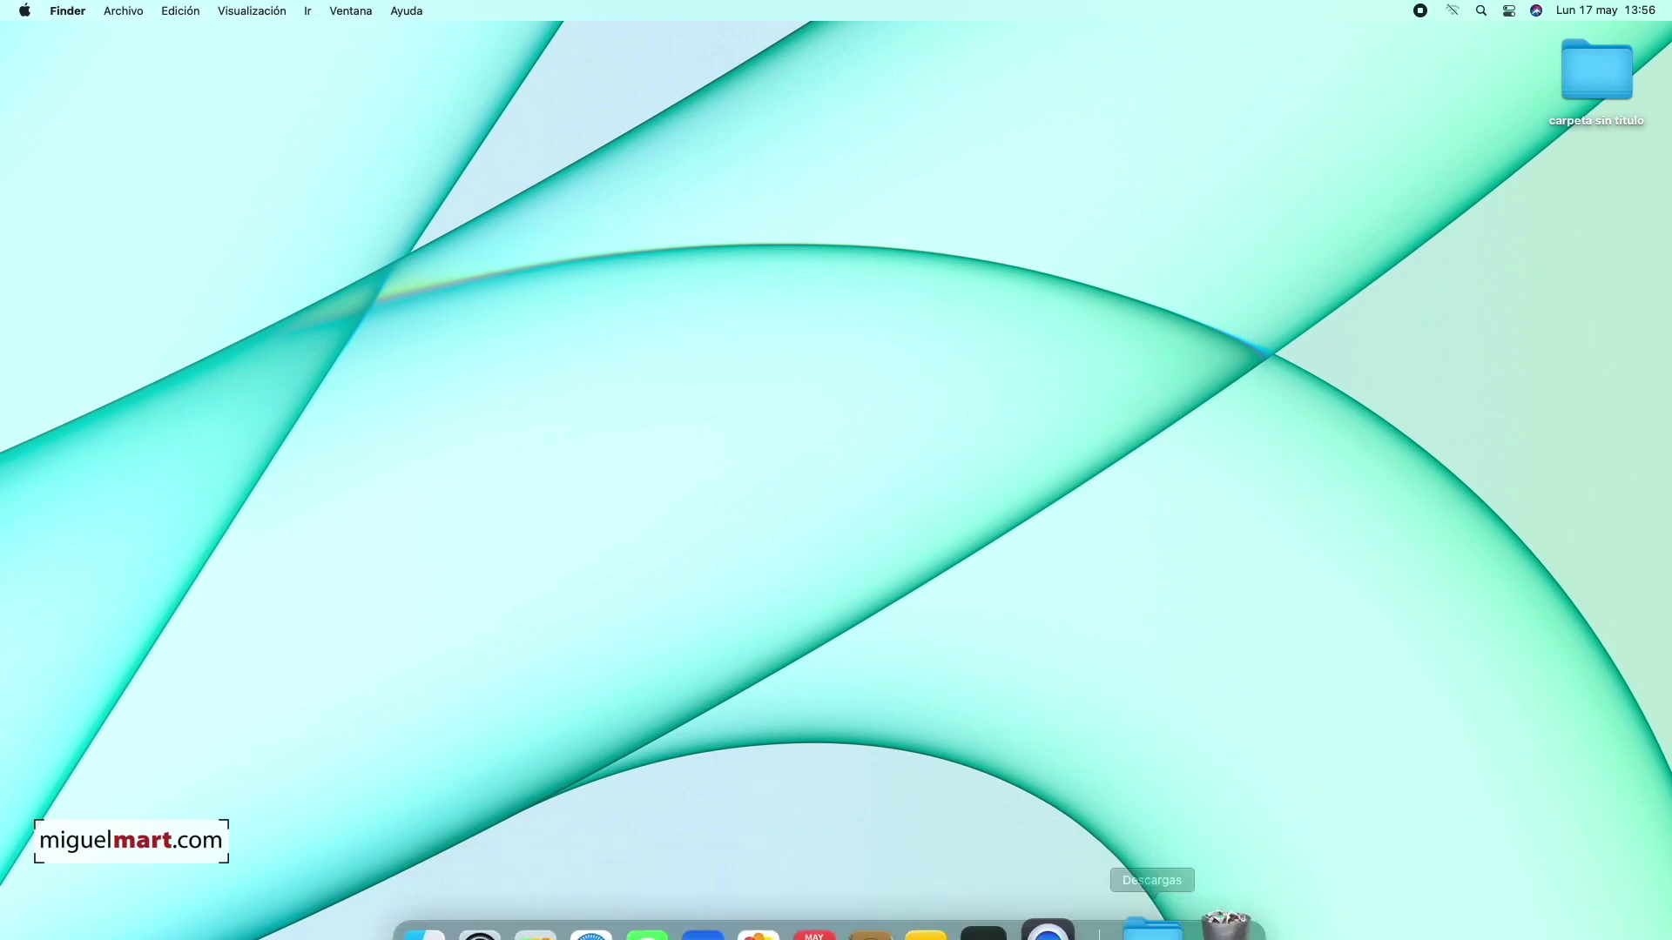
Set the Descargas stack to view its contents as Retícula, and browse into carpeta sin título 3 and back
right_click(1151, 885)
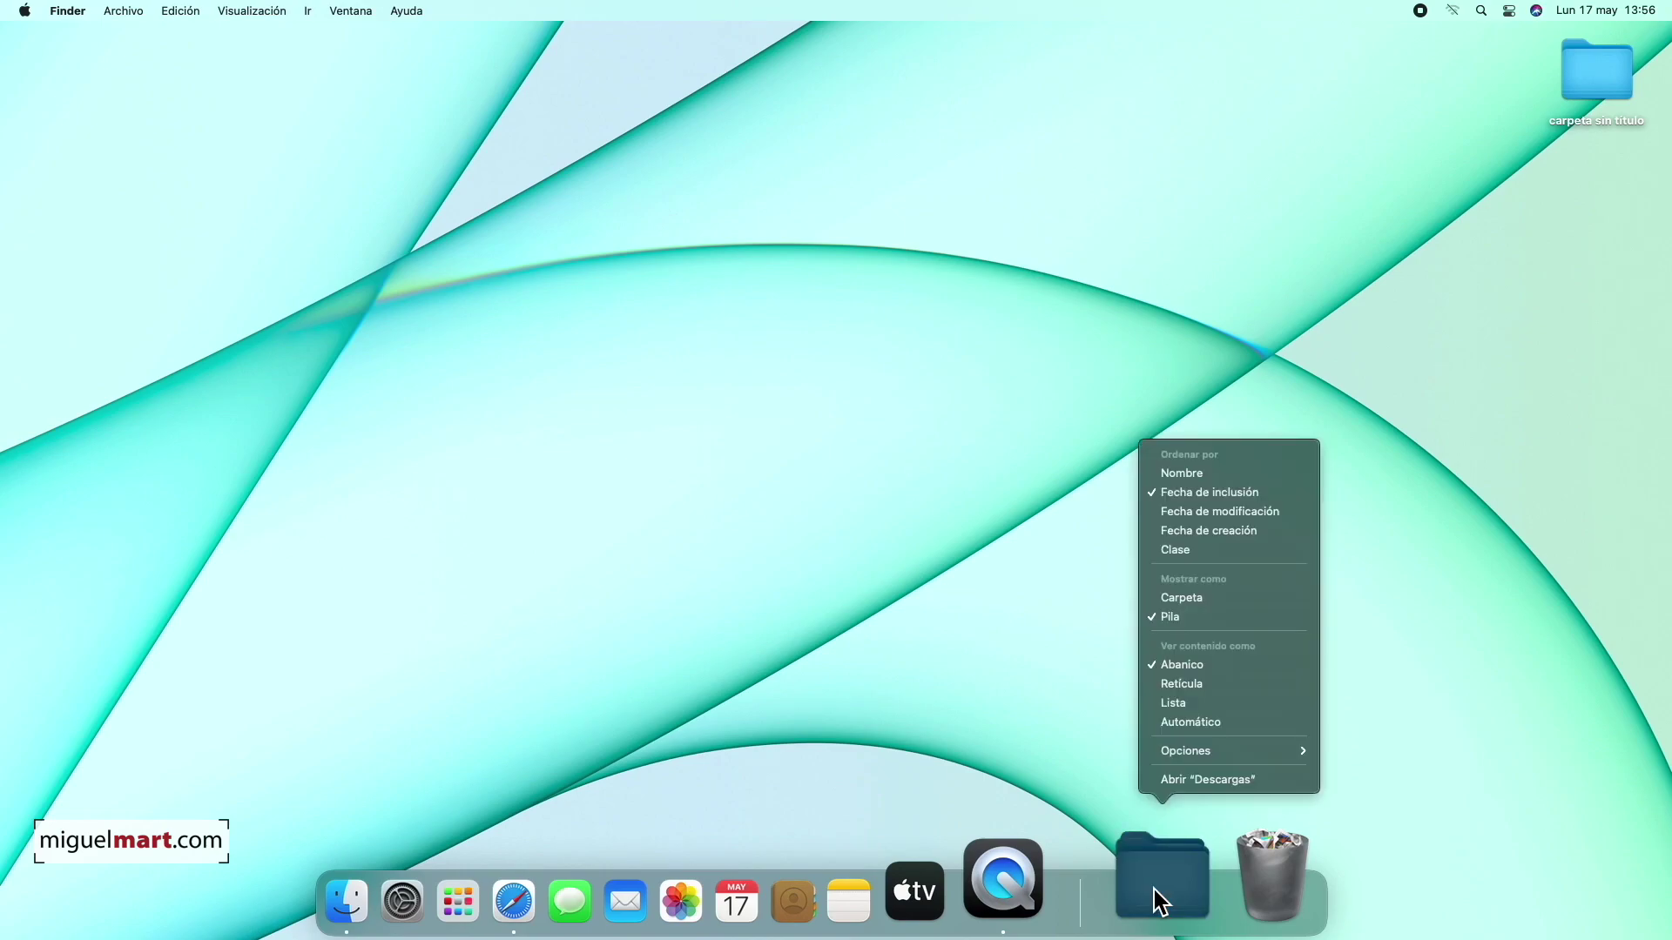
left_click(1197, 686)
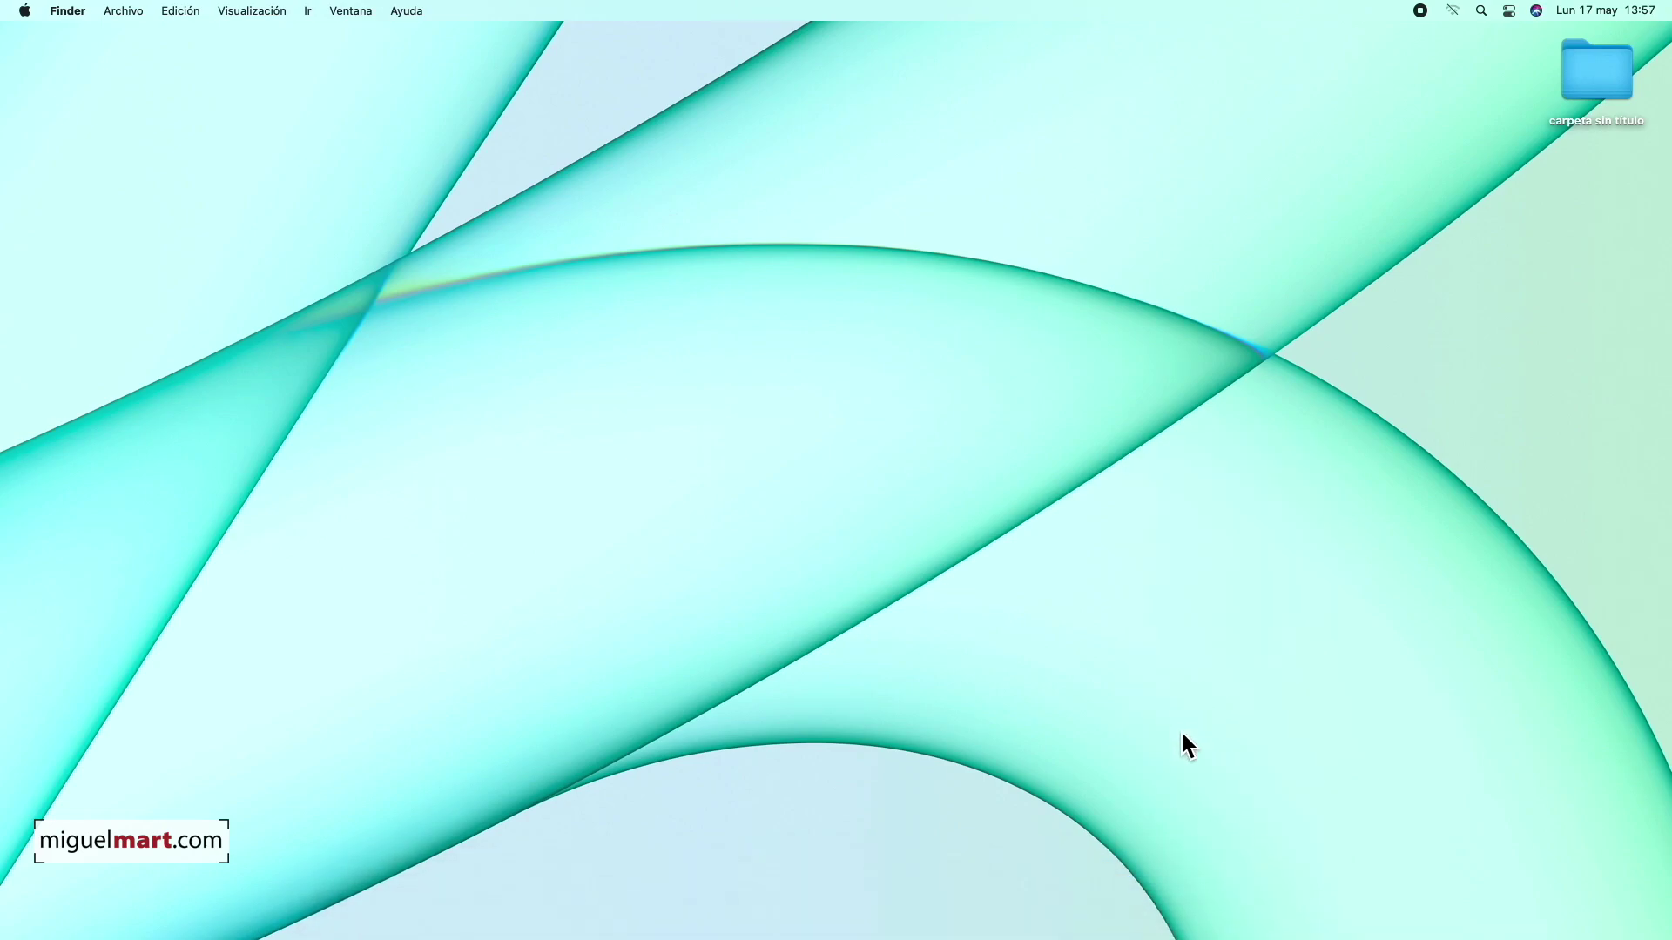
left_click(1164, 906)
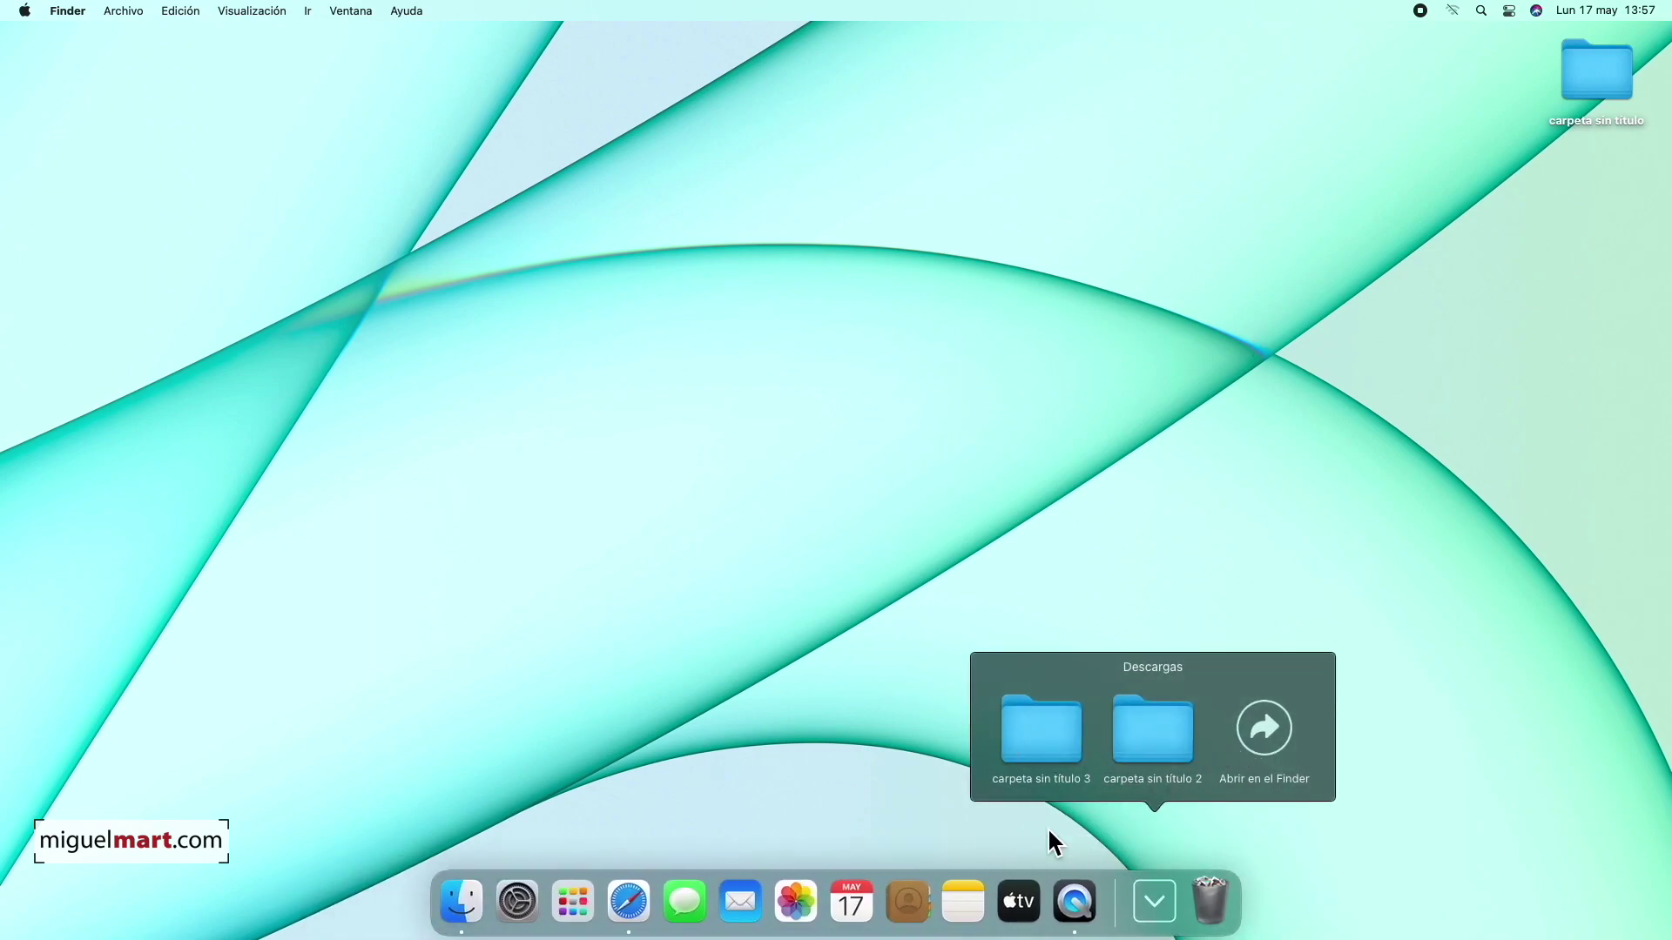
left_click(1075, 742)
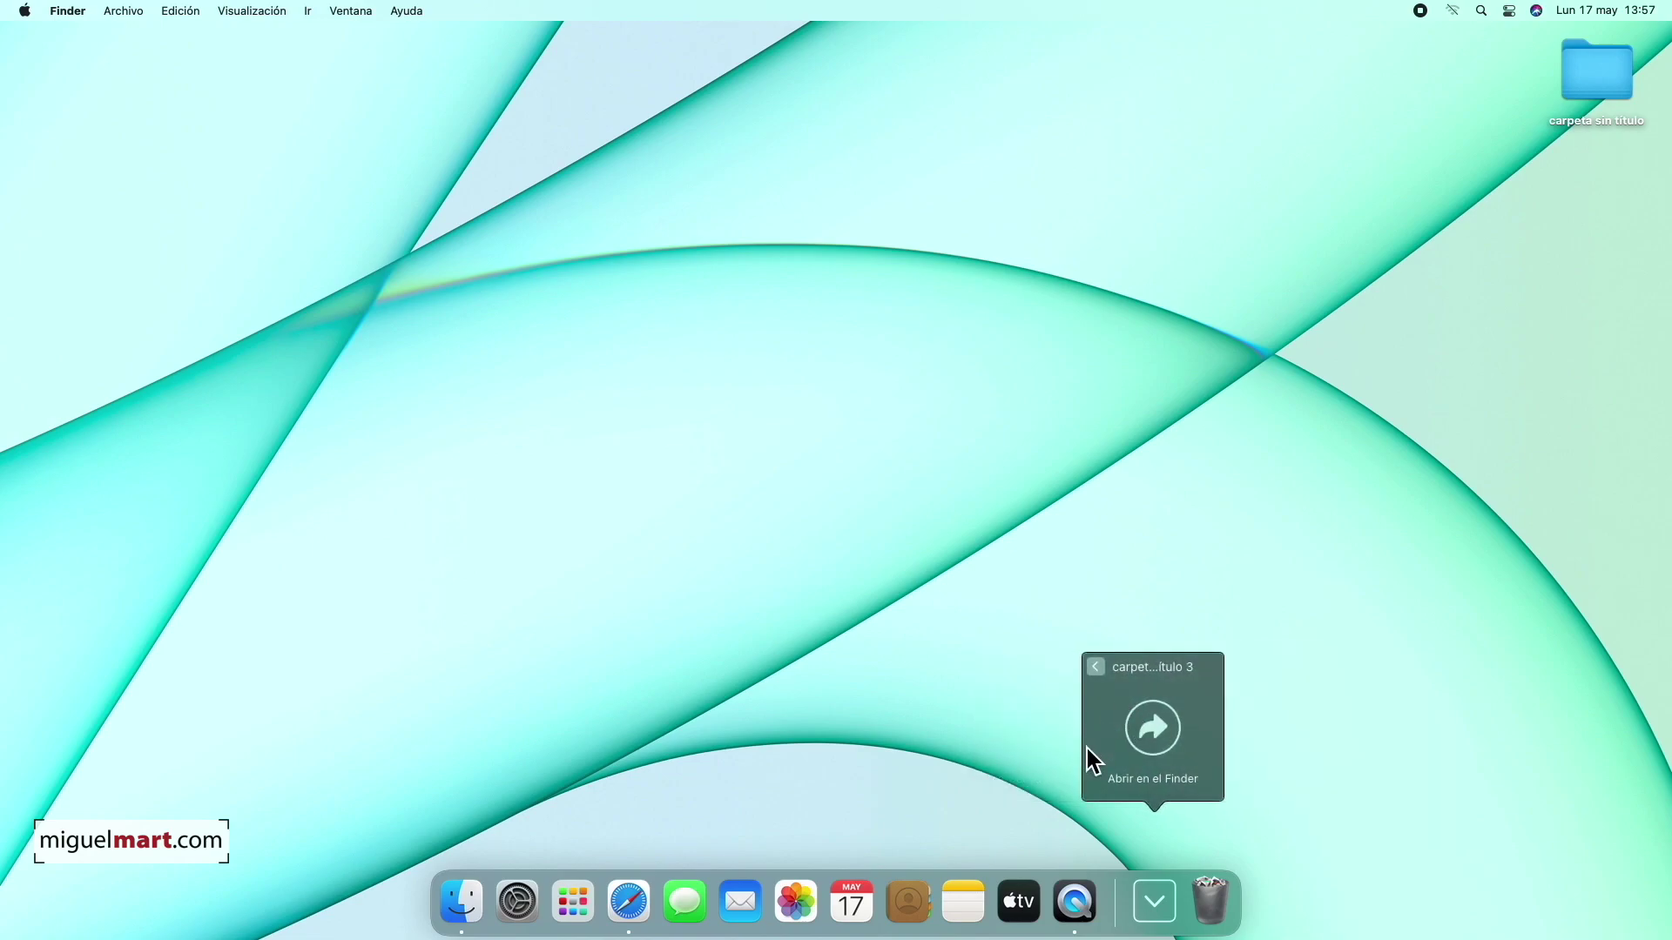
left_click(1096, 668)
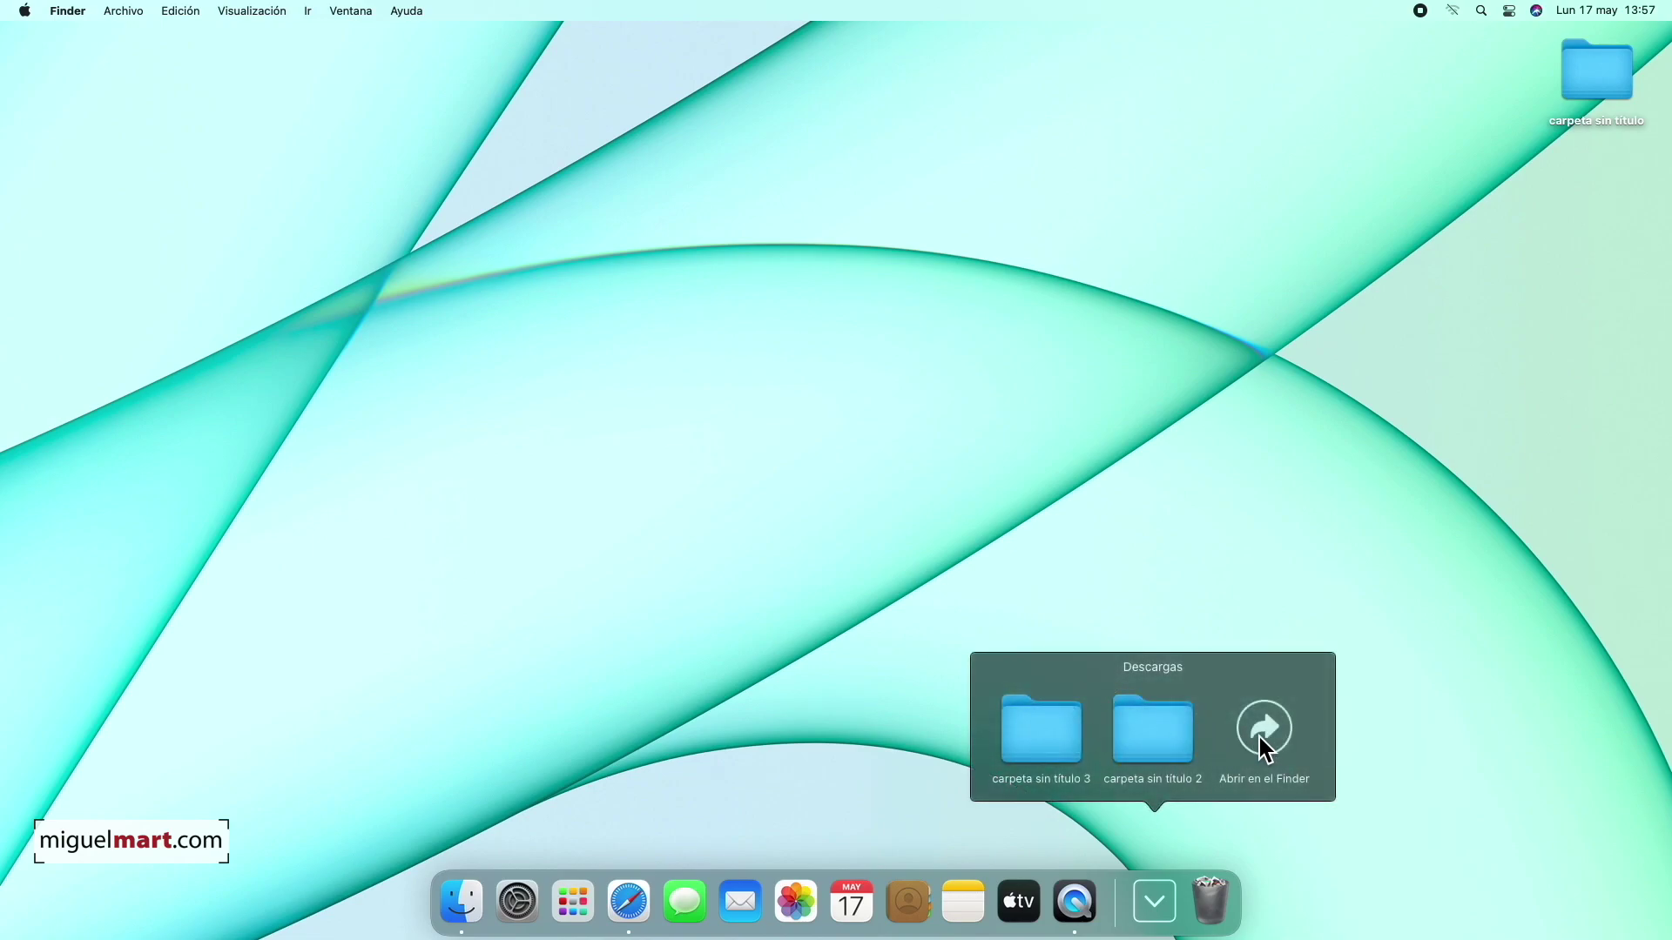
left_click(1422, 729)
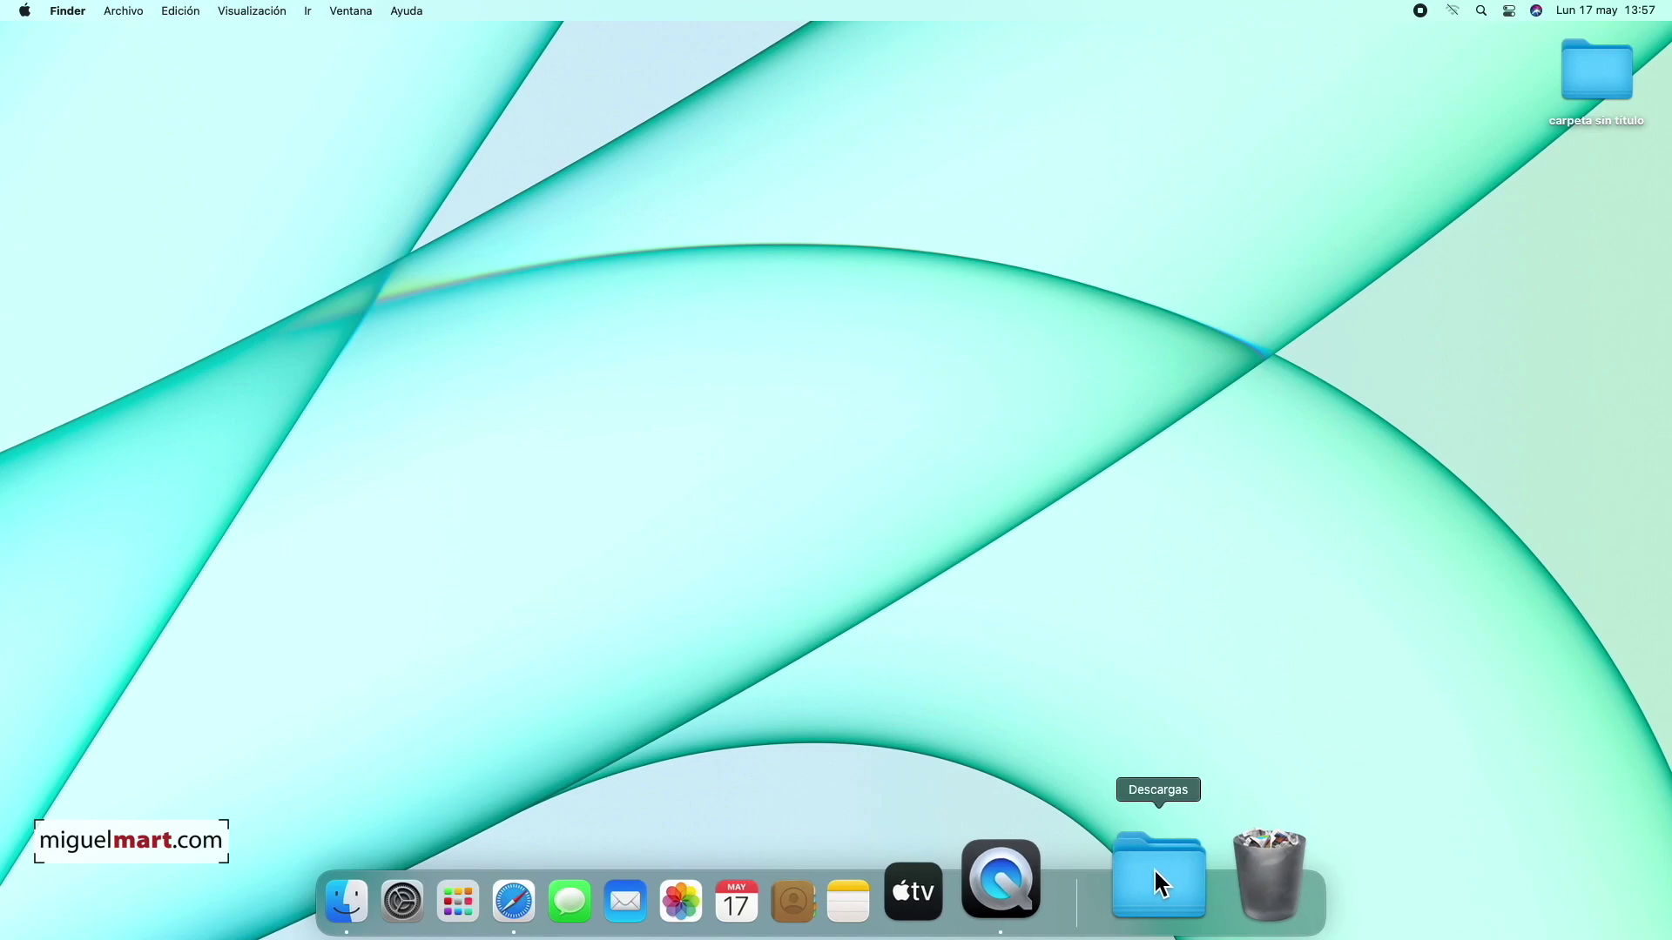
Set Descargas to be shown as Carpeta in the Dock and check its contents
right_click(1158, 866)
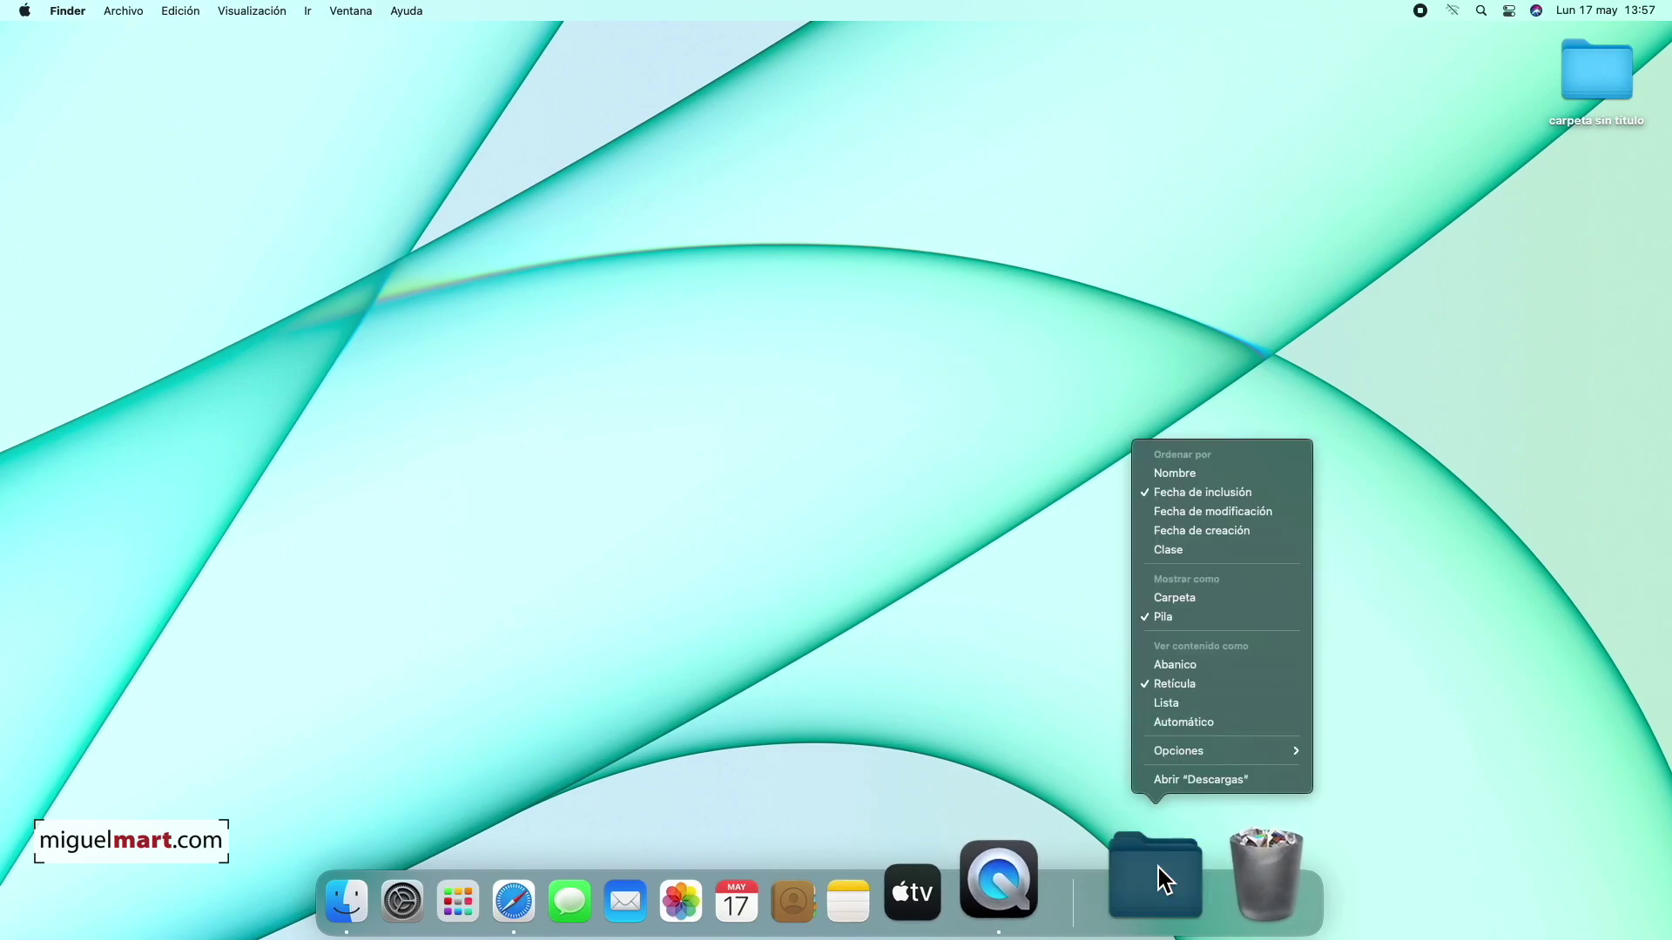
left_click(1216, 600)
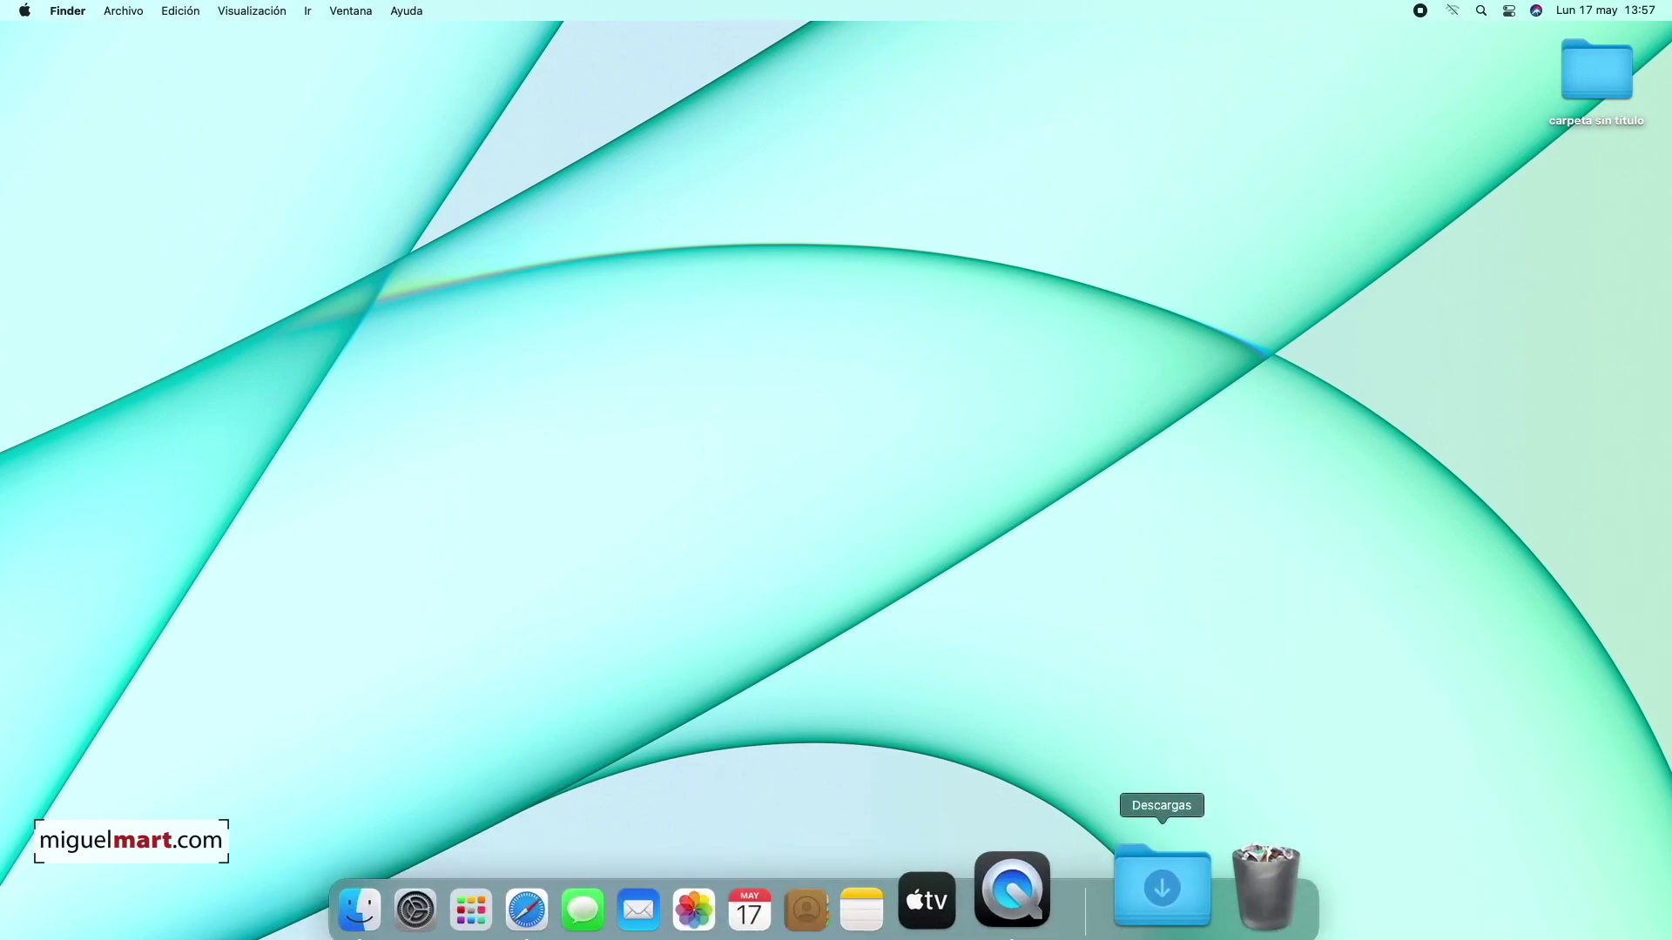
left_click(1169, 904)
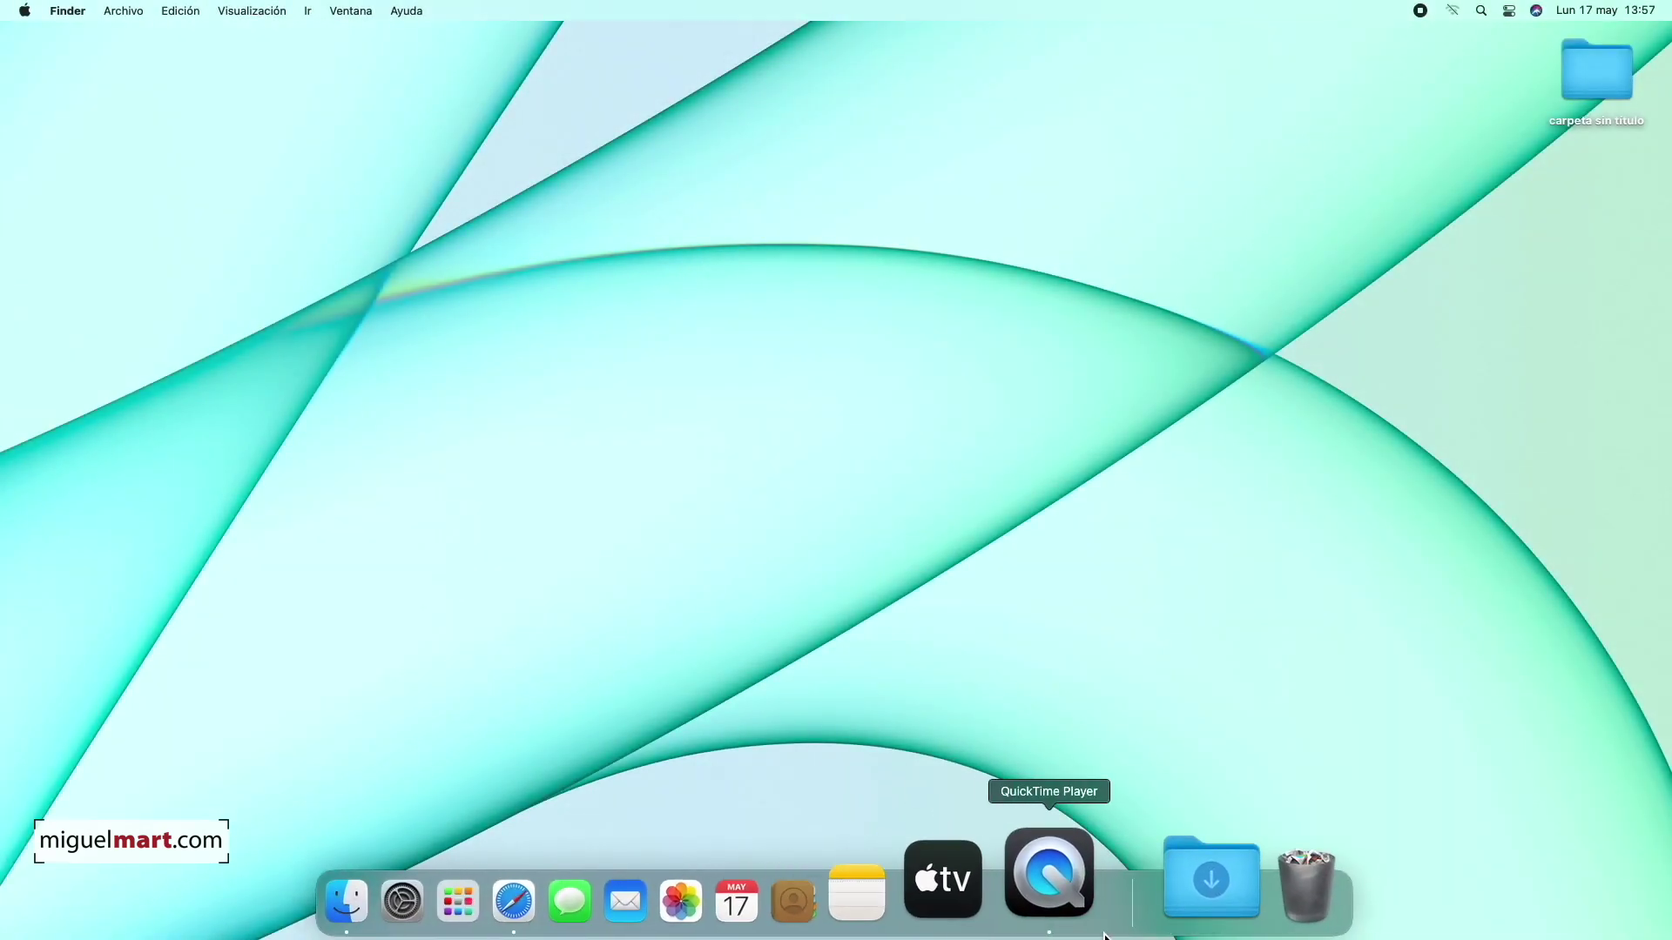
Open the Descargas folder from the Dock in a Finder window and display its contents as icons (Como iconos)
left_click(1140, 905)
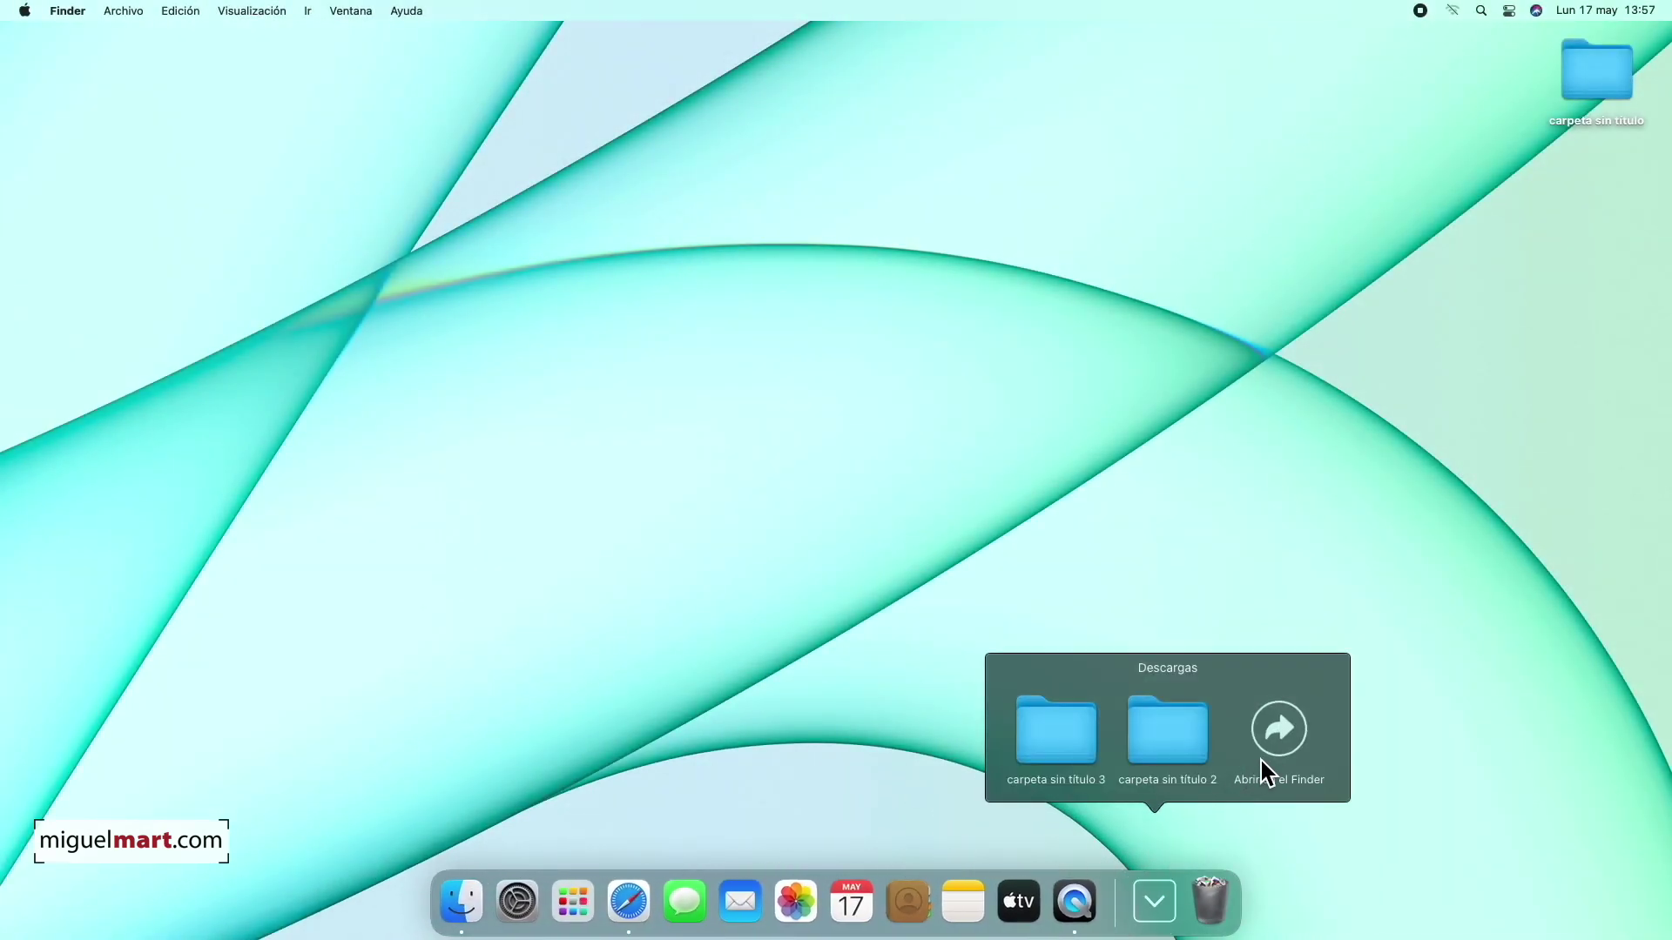
left_click(1285, 732)
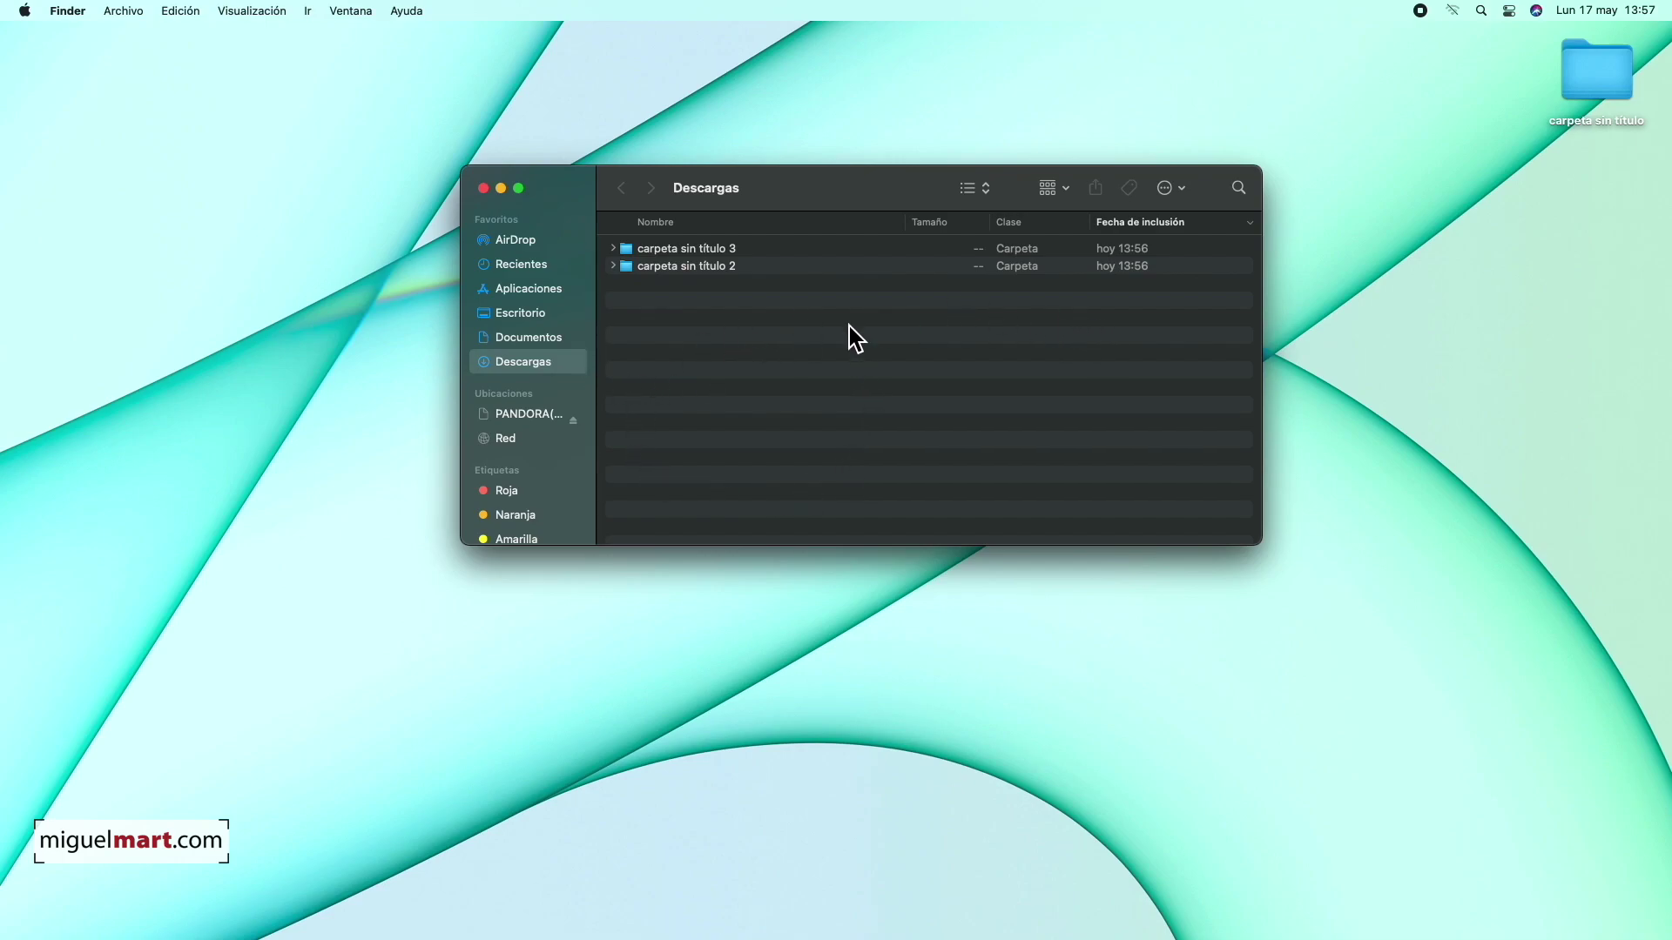
left_click_drag(838, 202, 890, 268)
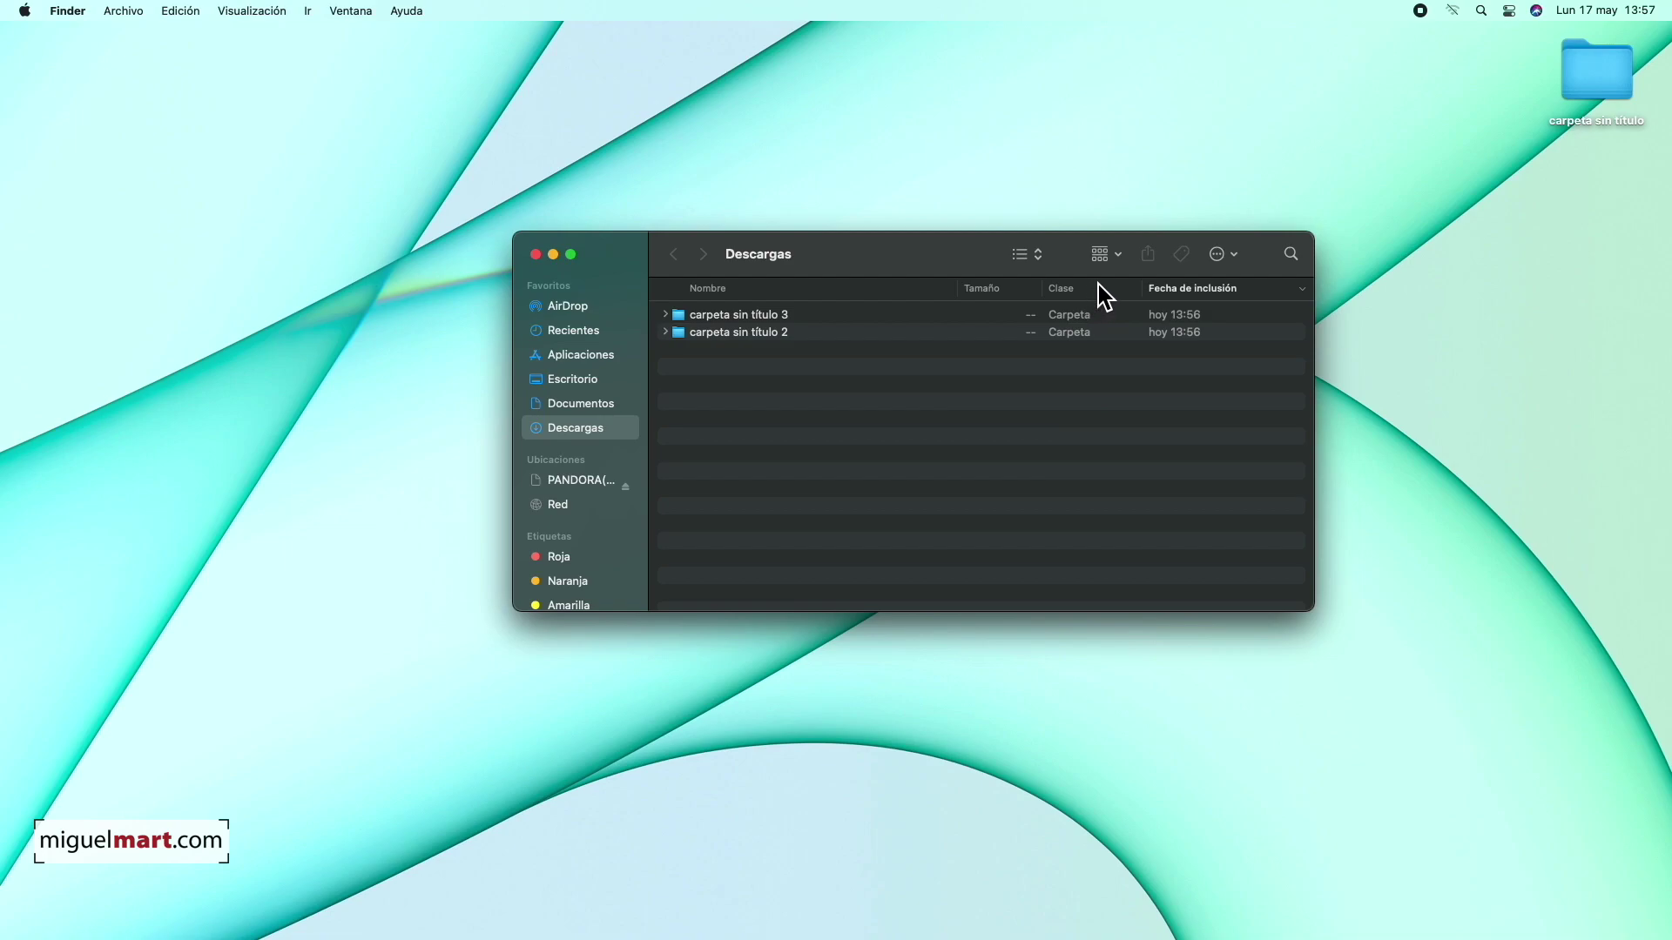
left_click(1038, 254)
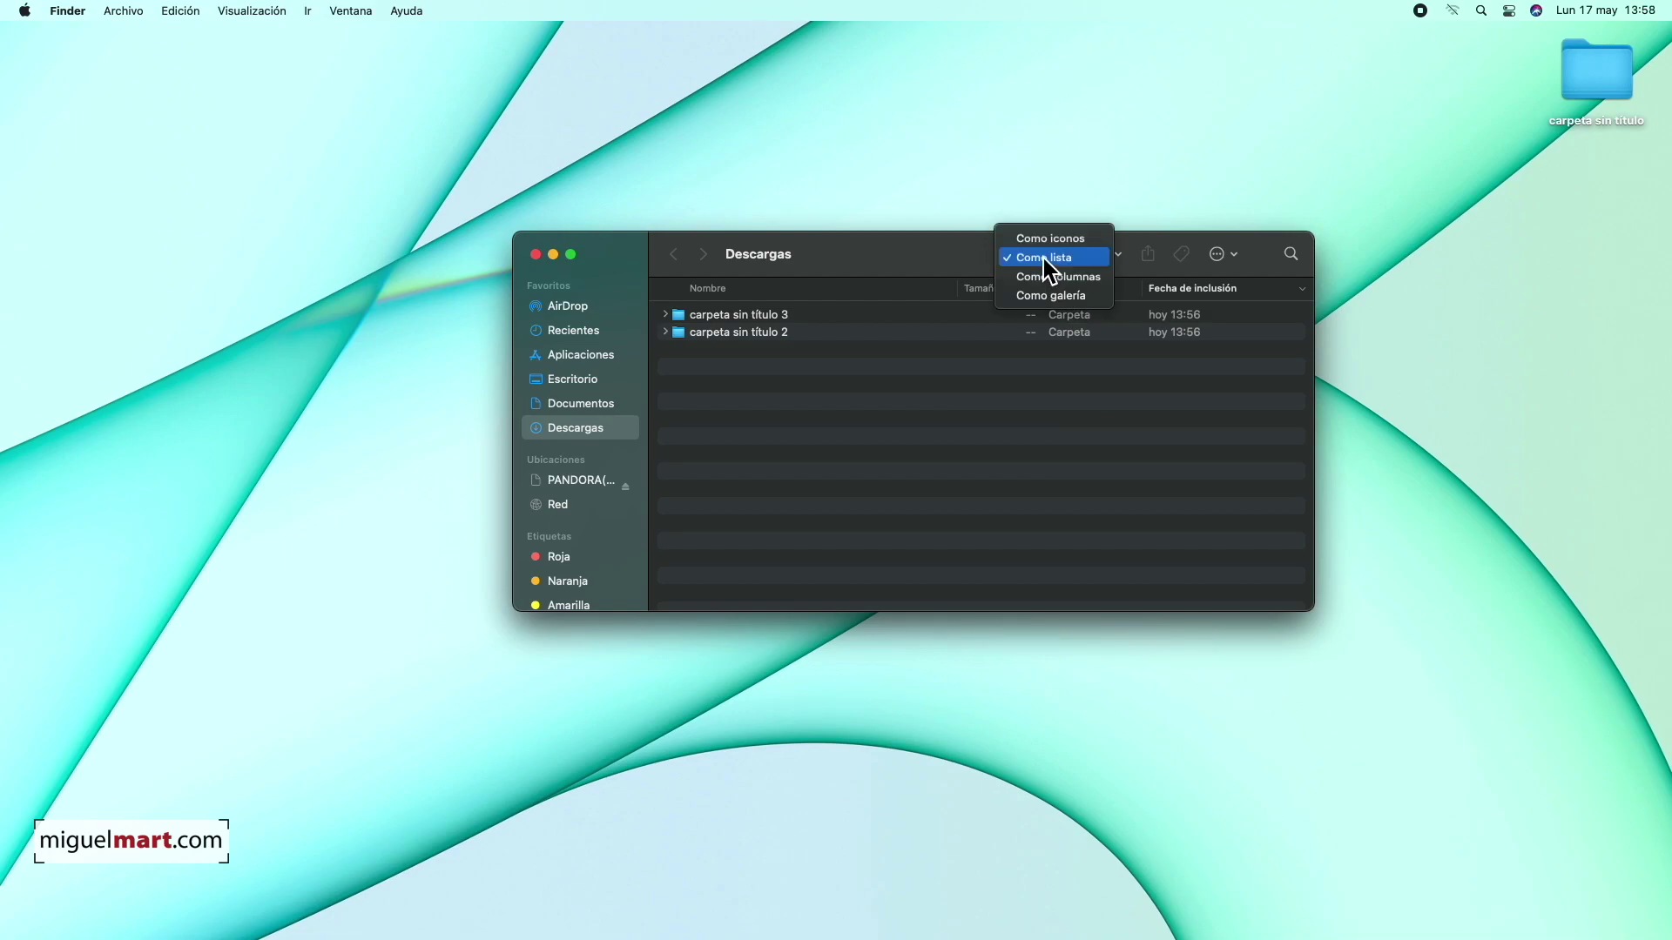
left_click(1050, 240)
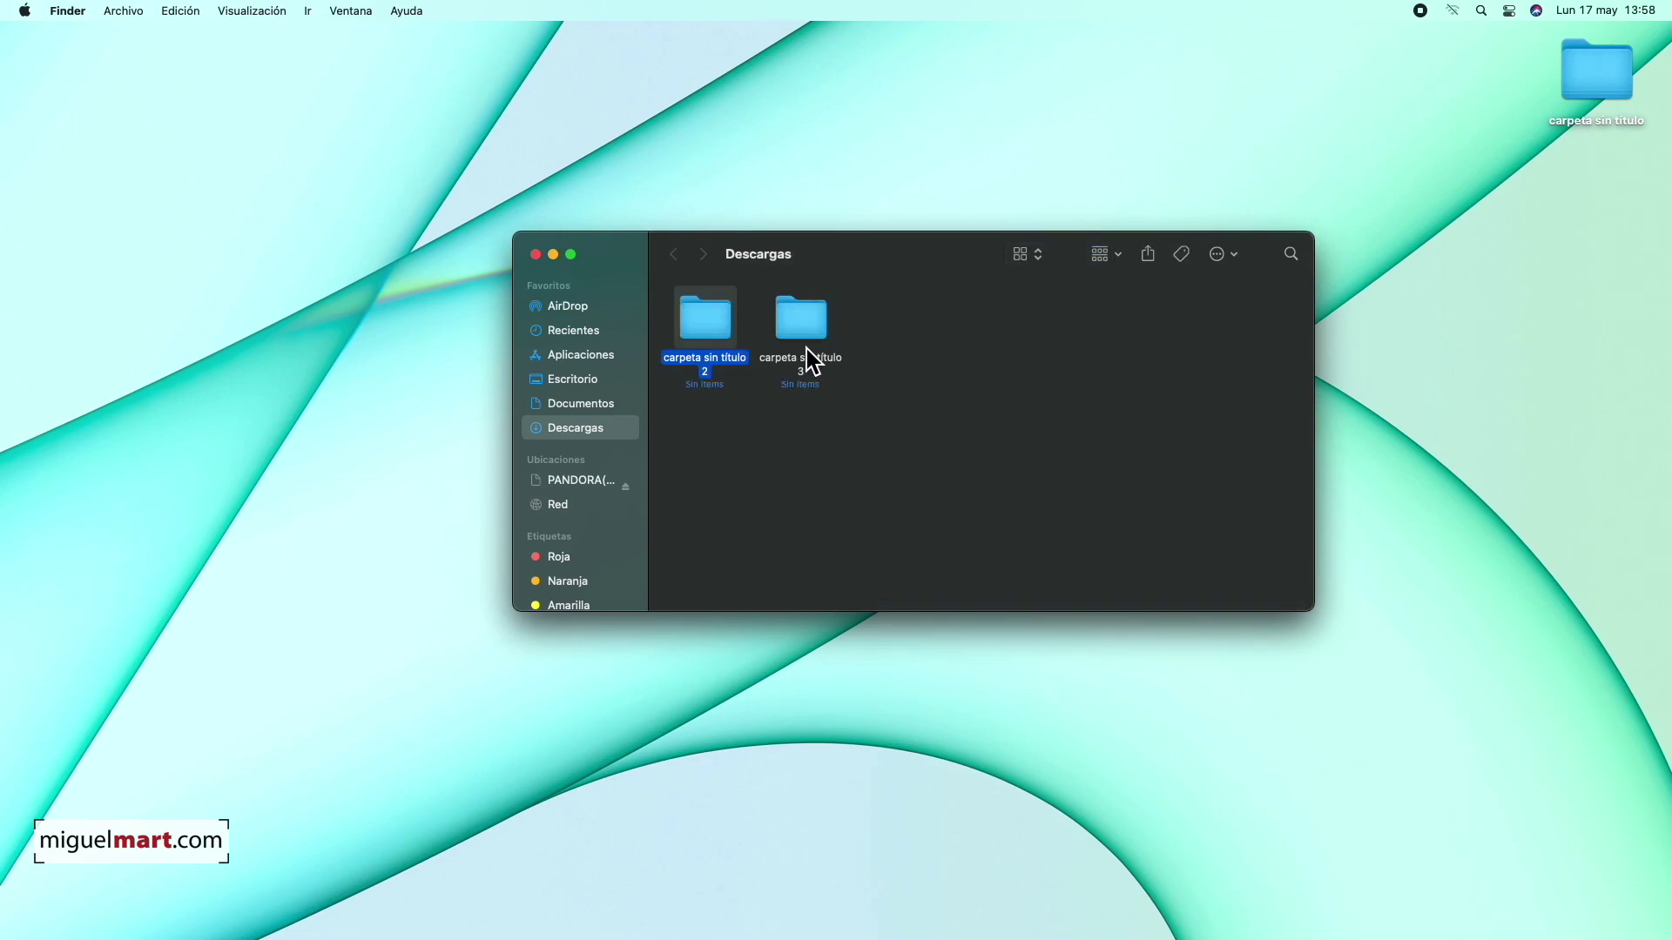
left_click(903, 357)
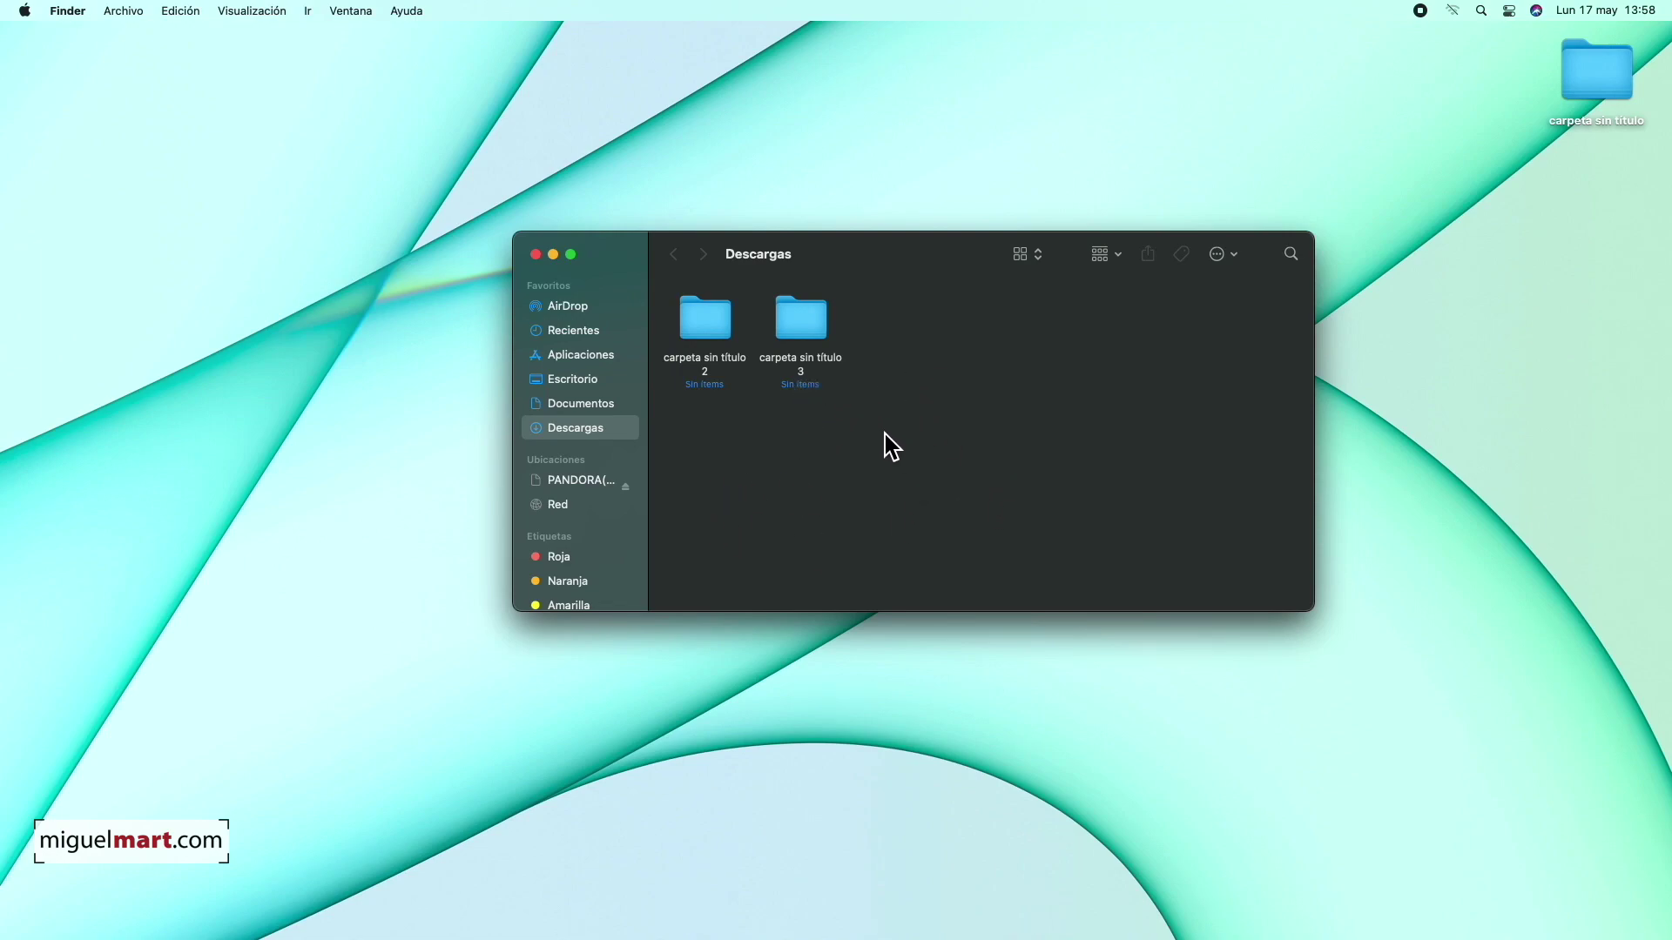
scroll(605, 448, "down", 5)
scroll(592, 462, "up", 5)
scroll(578, 473, "down", 5)
scroll(579, 470, "up", 5)
Open the Finder preferences beside the Descargas window, and turn the display of Discos duros on the desktop on and off again
left_click(320, 206)
left_click(67, 10)
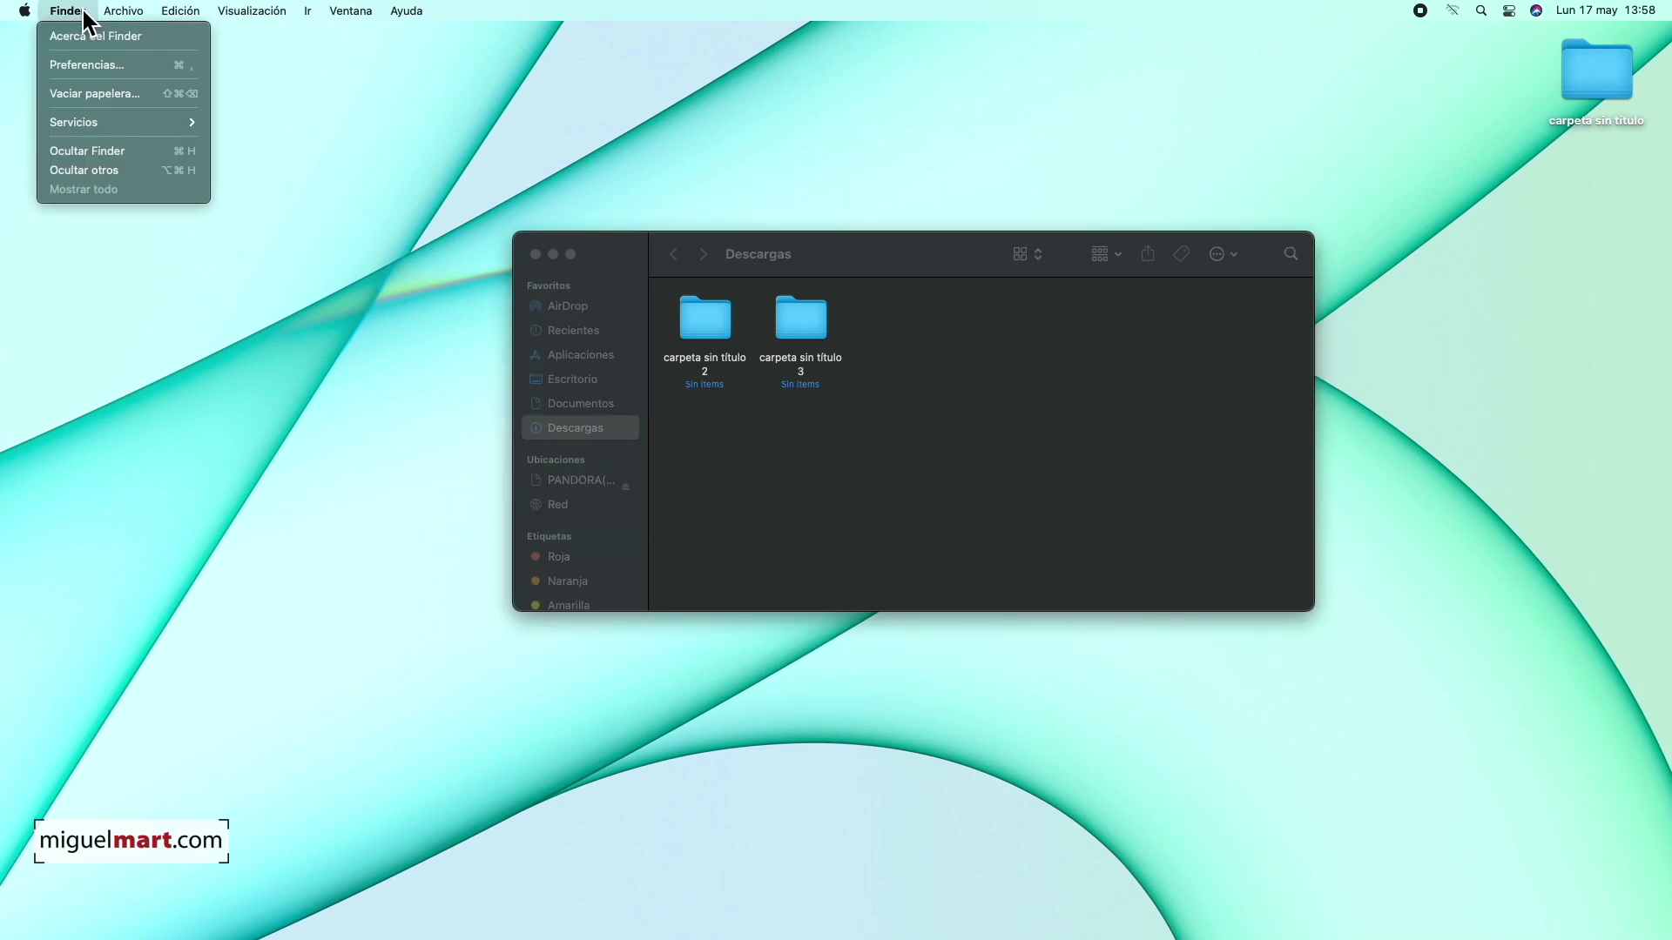
left_click(92, 61)
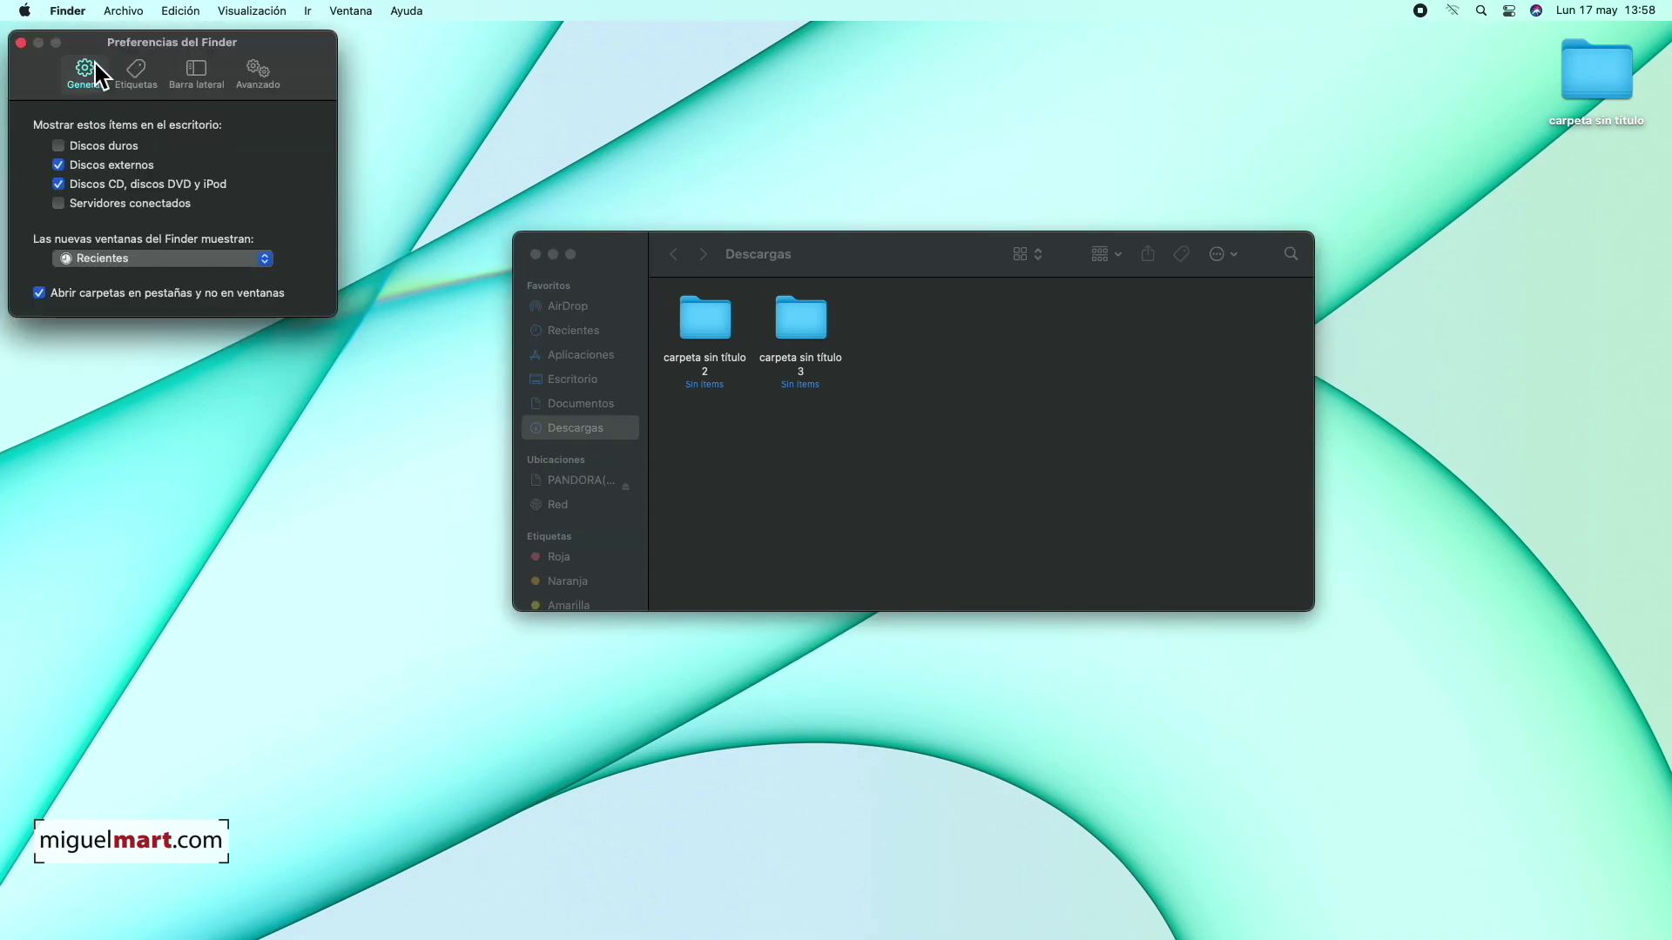
left_click_drag(258, 50, 1118, 453)
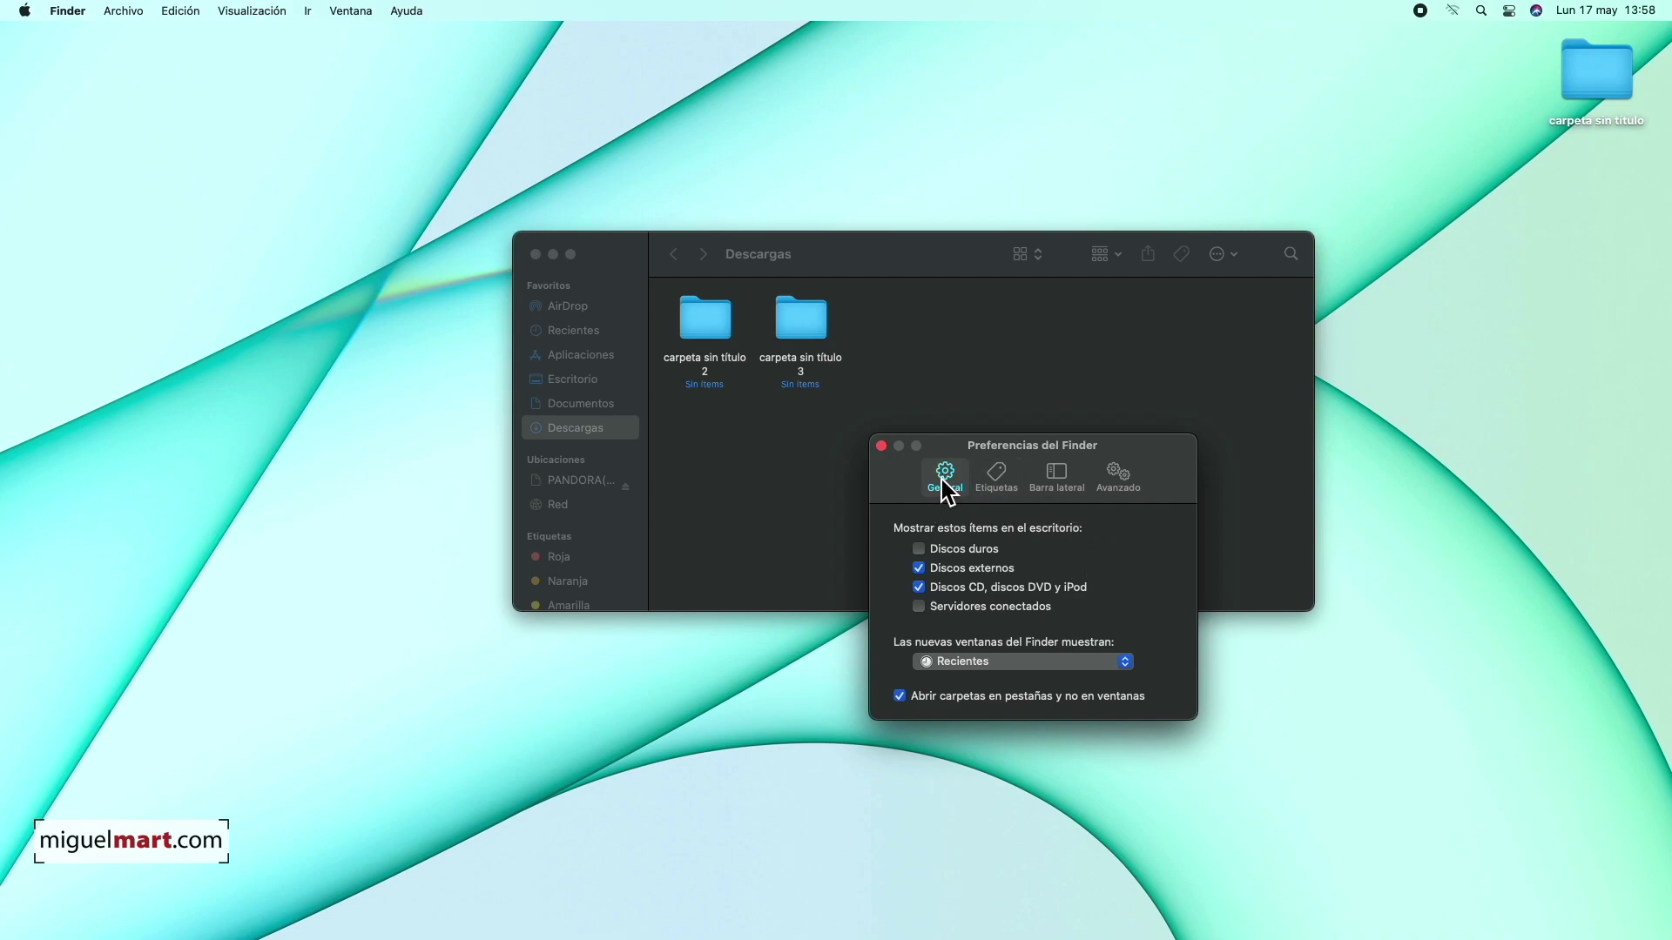
left_click(921, 549)
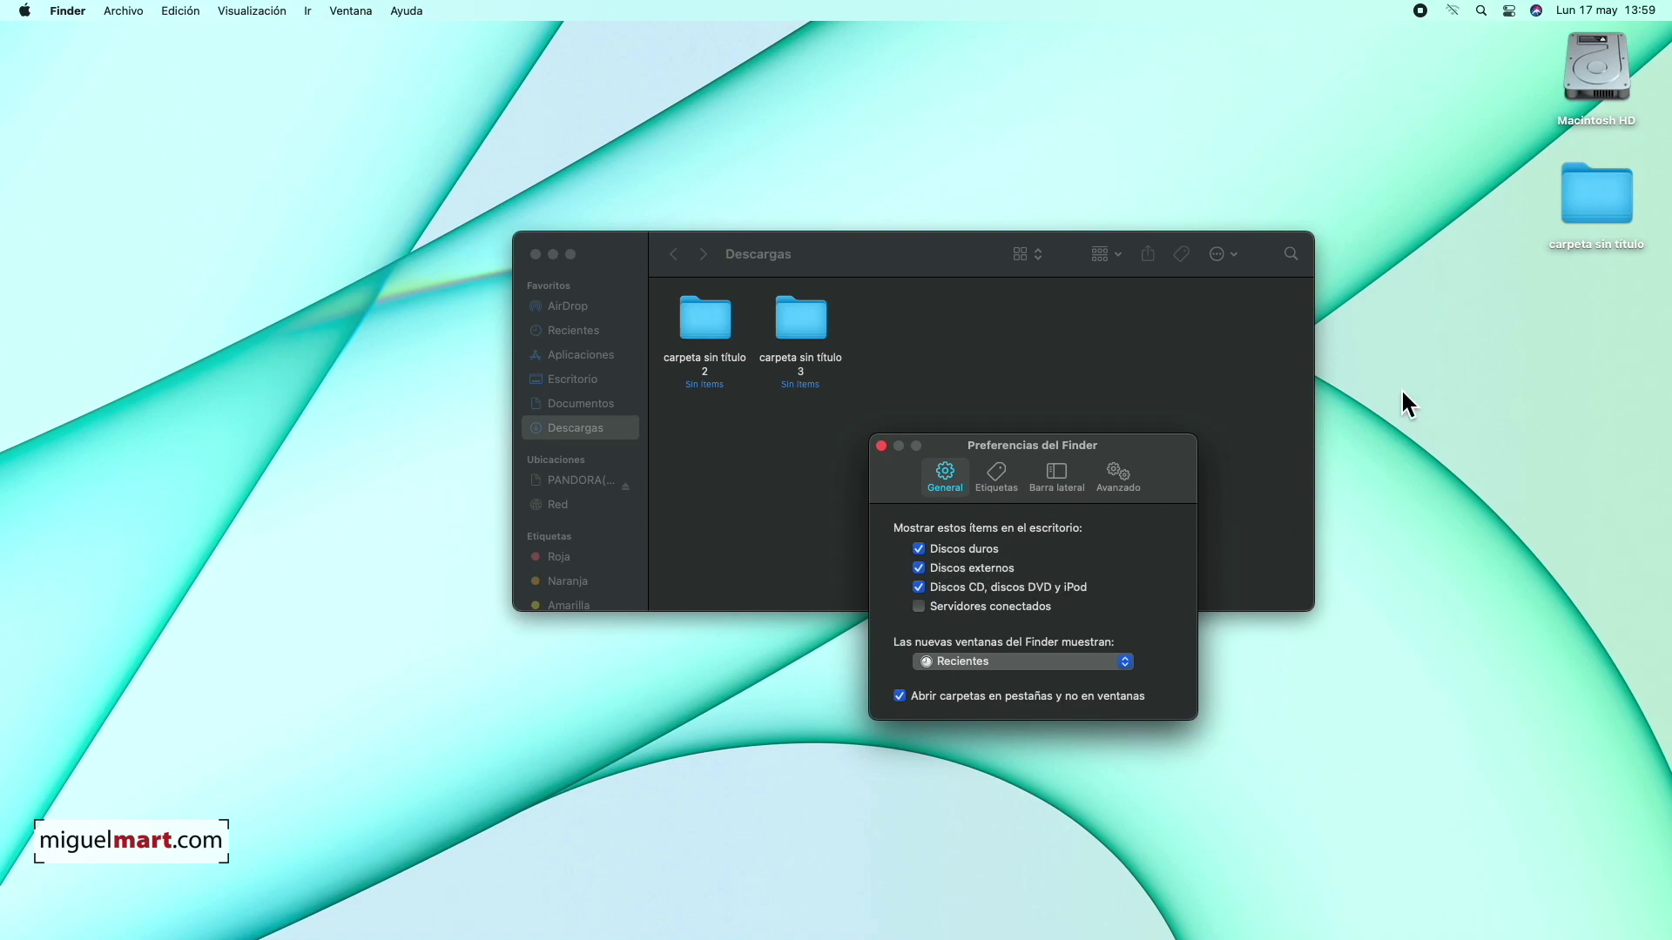
left_click(920, 550)
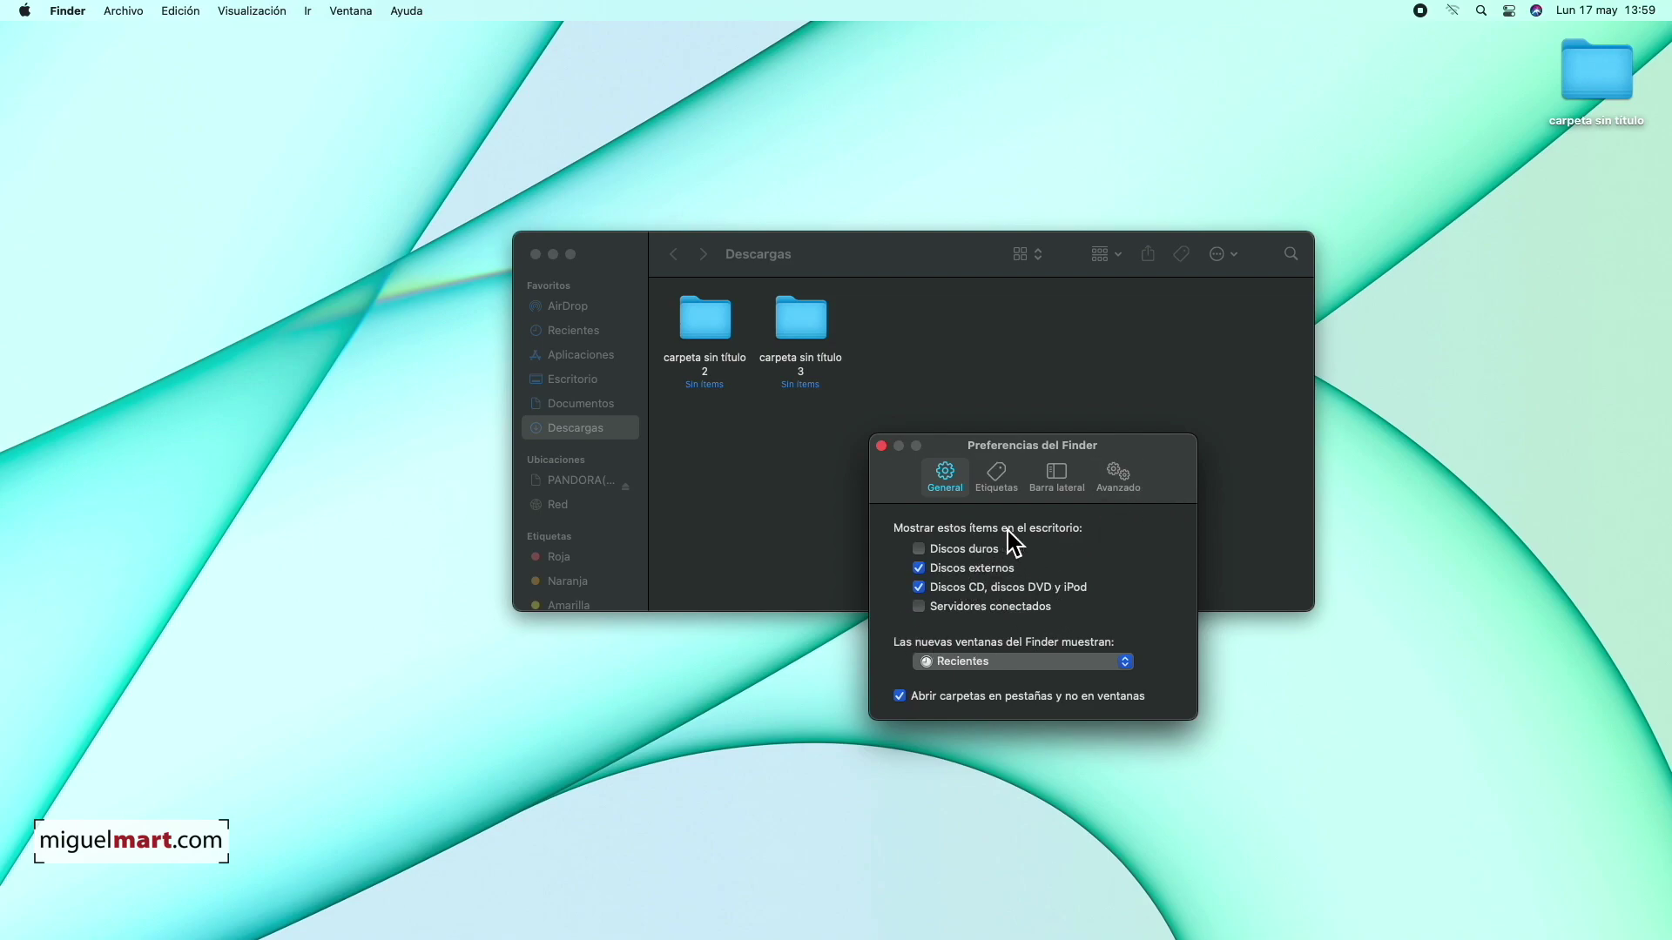
Remove Recientes from the items shown in the Finder sidebar
left_click(1056, 478)
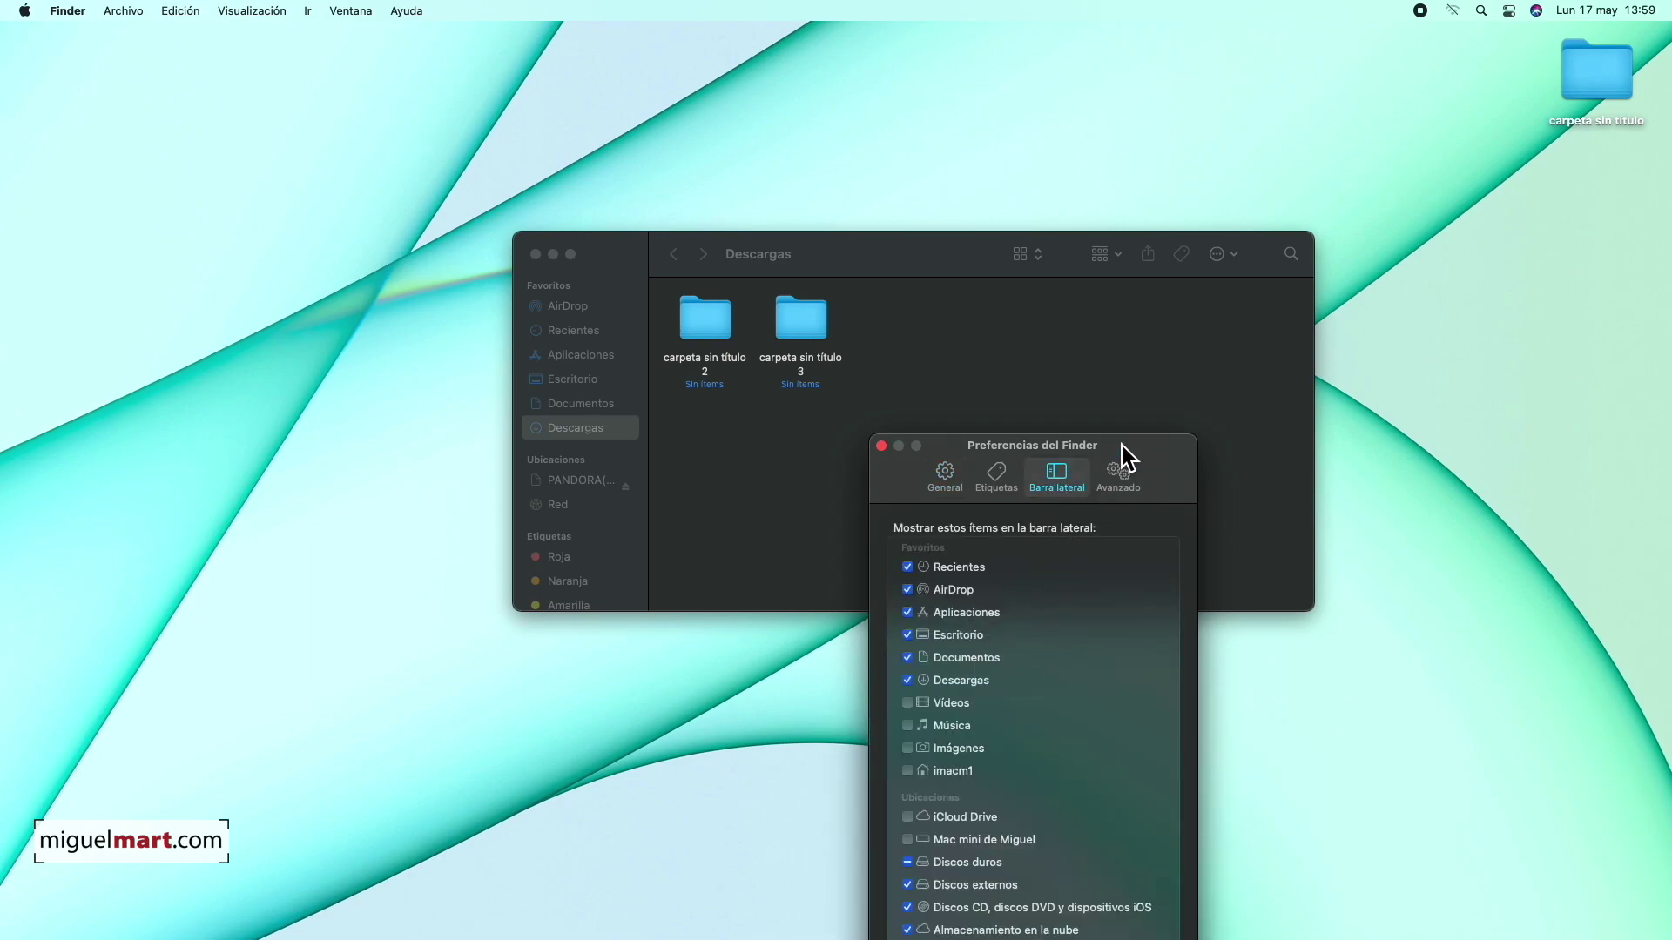
left_click_drag(1123, 452, 1152, 175)
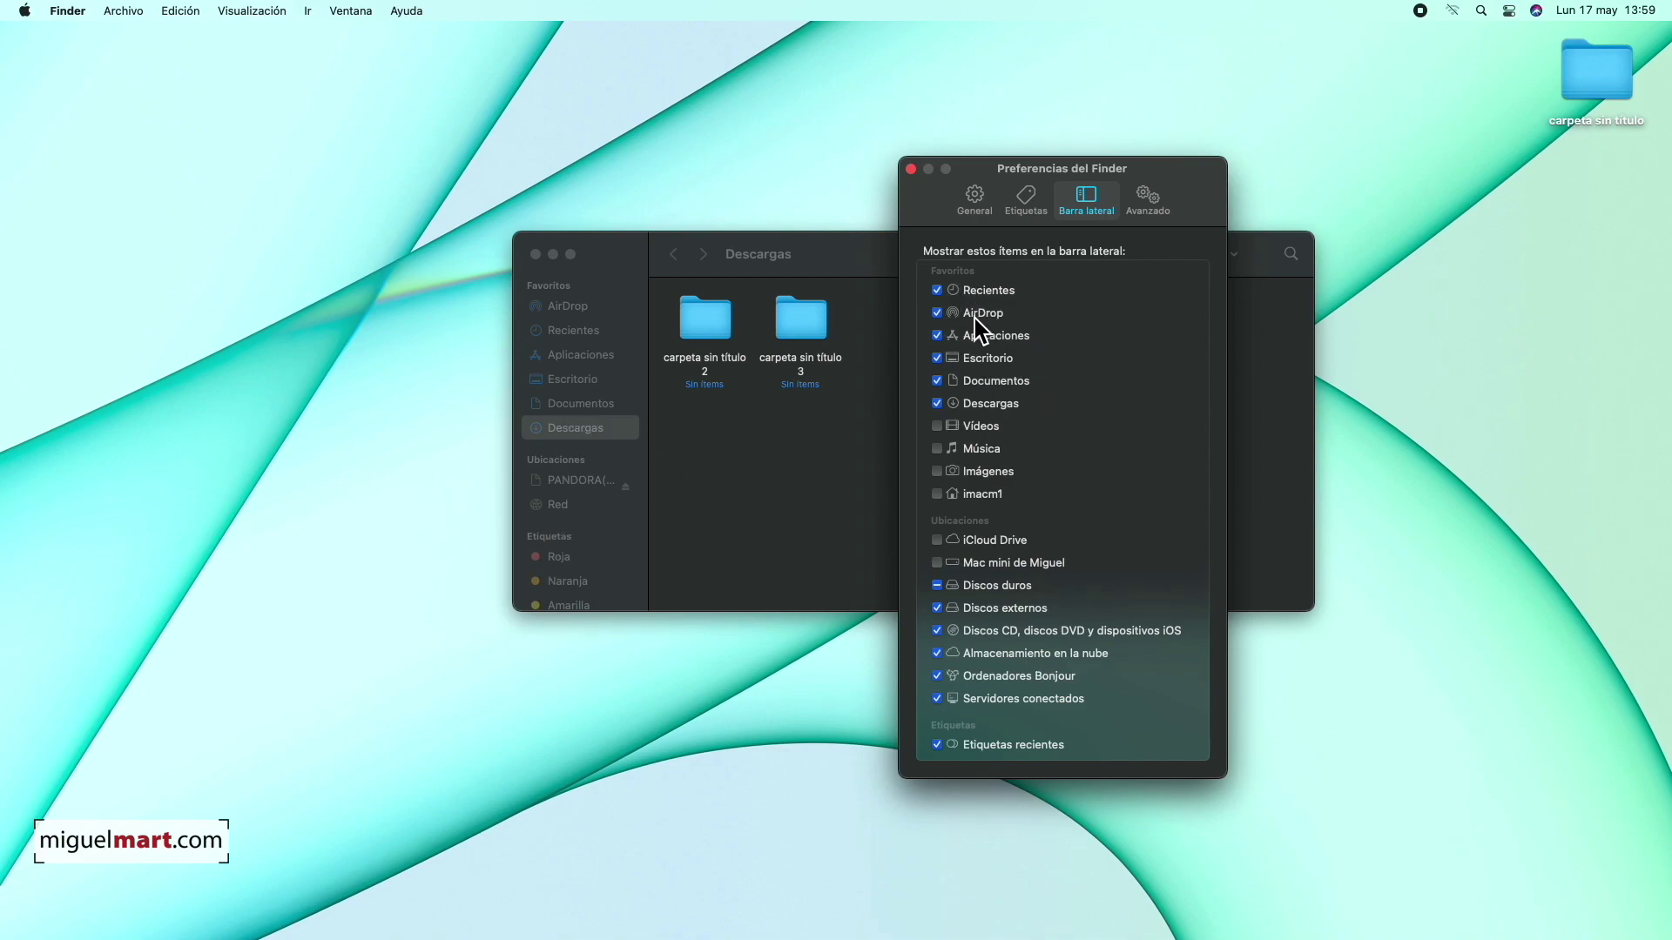
left_click(936, 290)
left_click(937, 290)
left_click(937, 291)
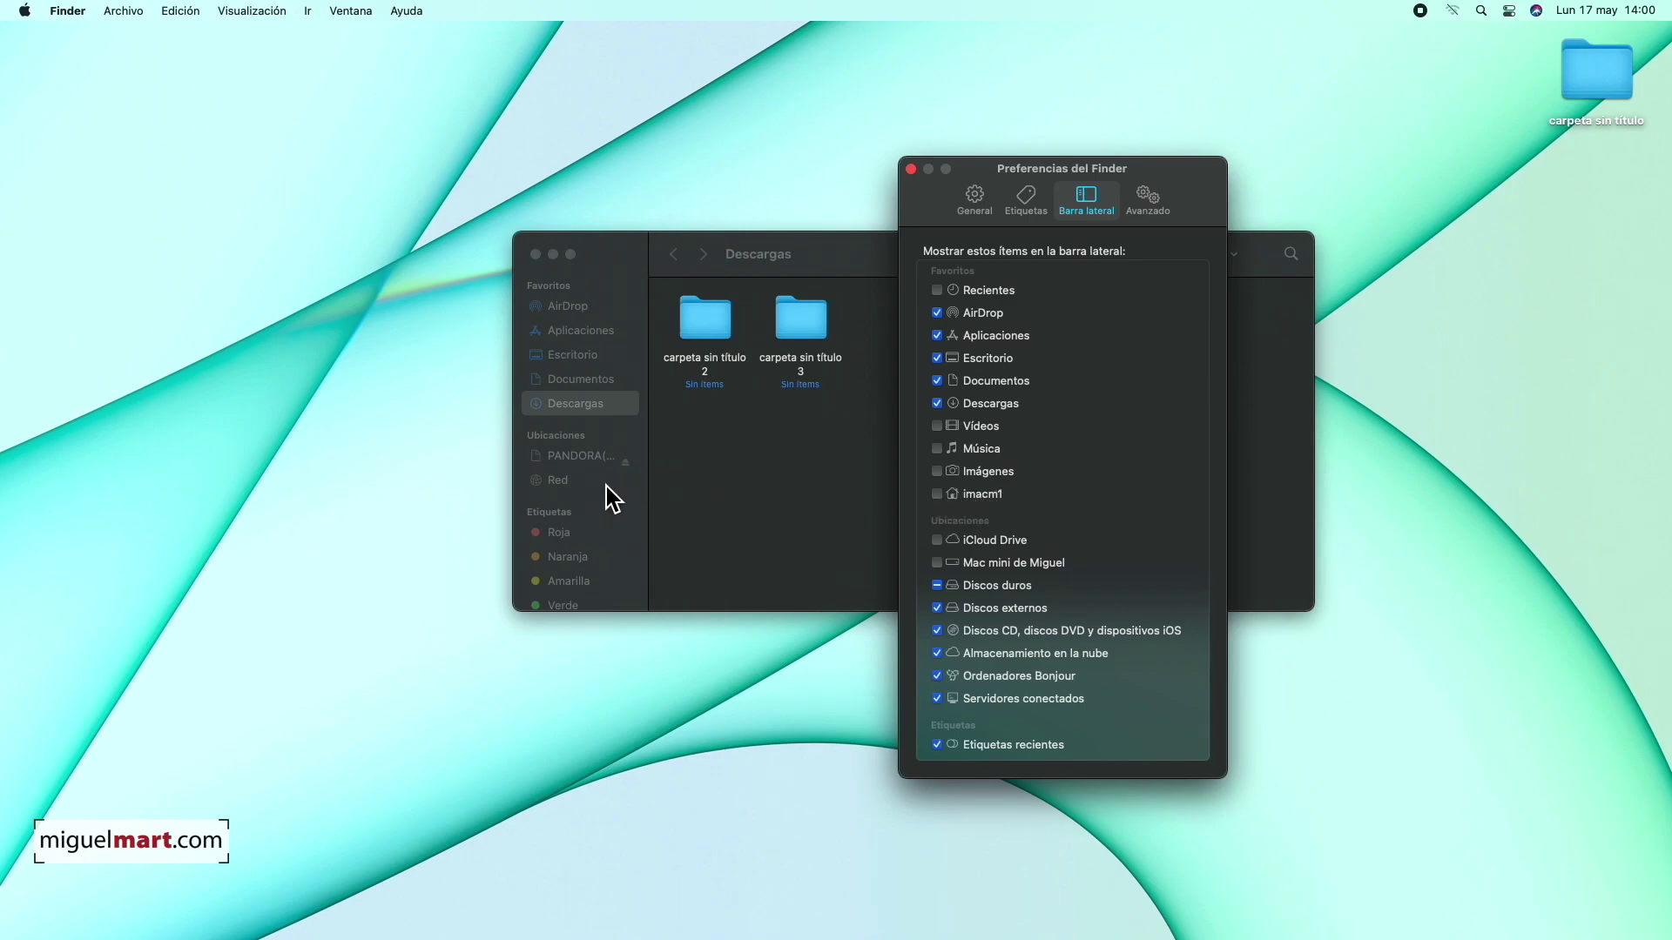
Add the imacm1 home folder to the Finder sidebar and remove Etiquetas recientes from it
left_click(937, 494)
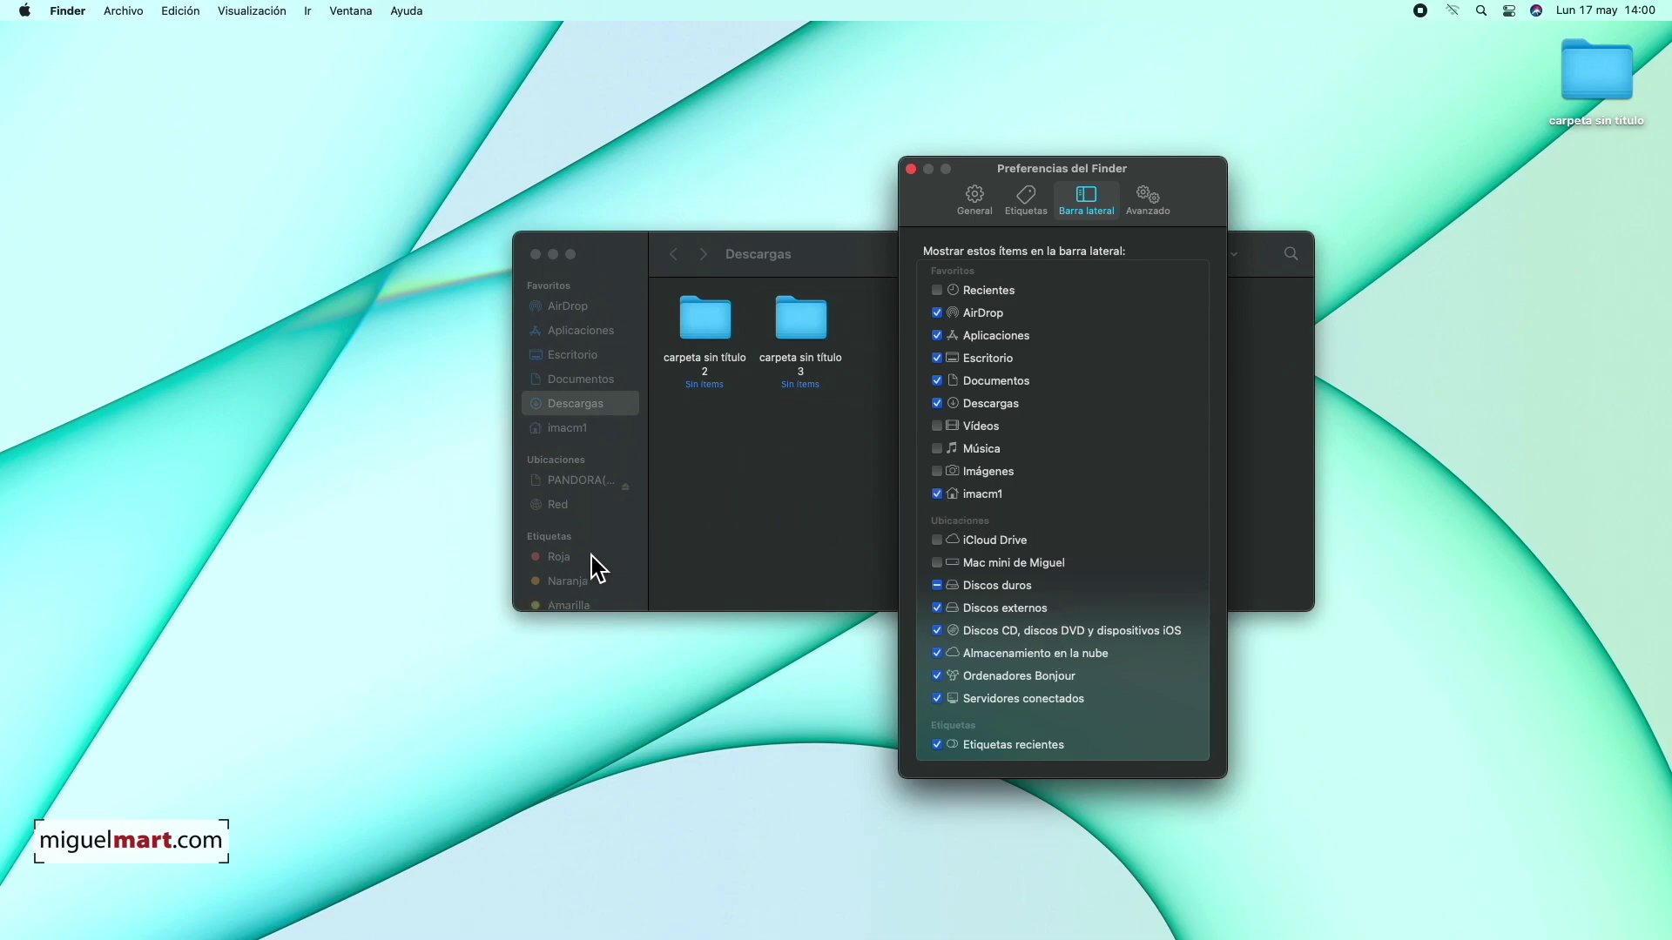
scroll(595, 563, "down", 3)
scroll(583, 584, "down", 1)
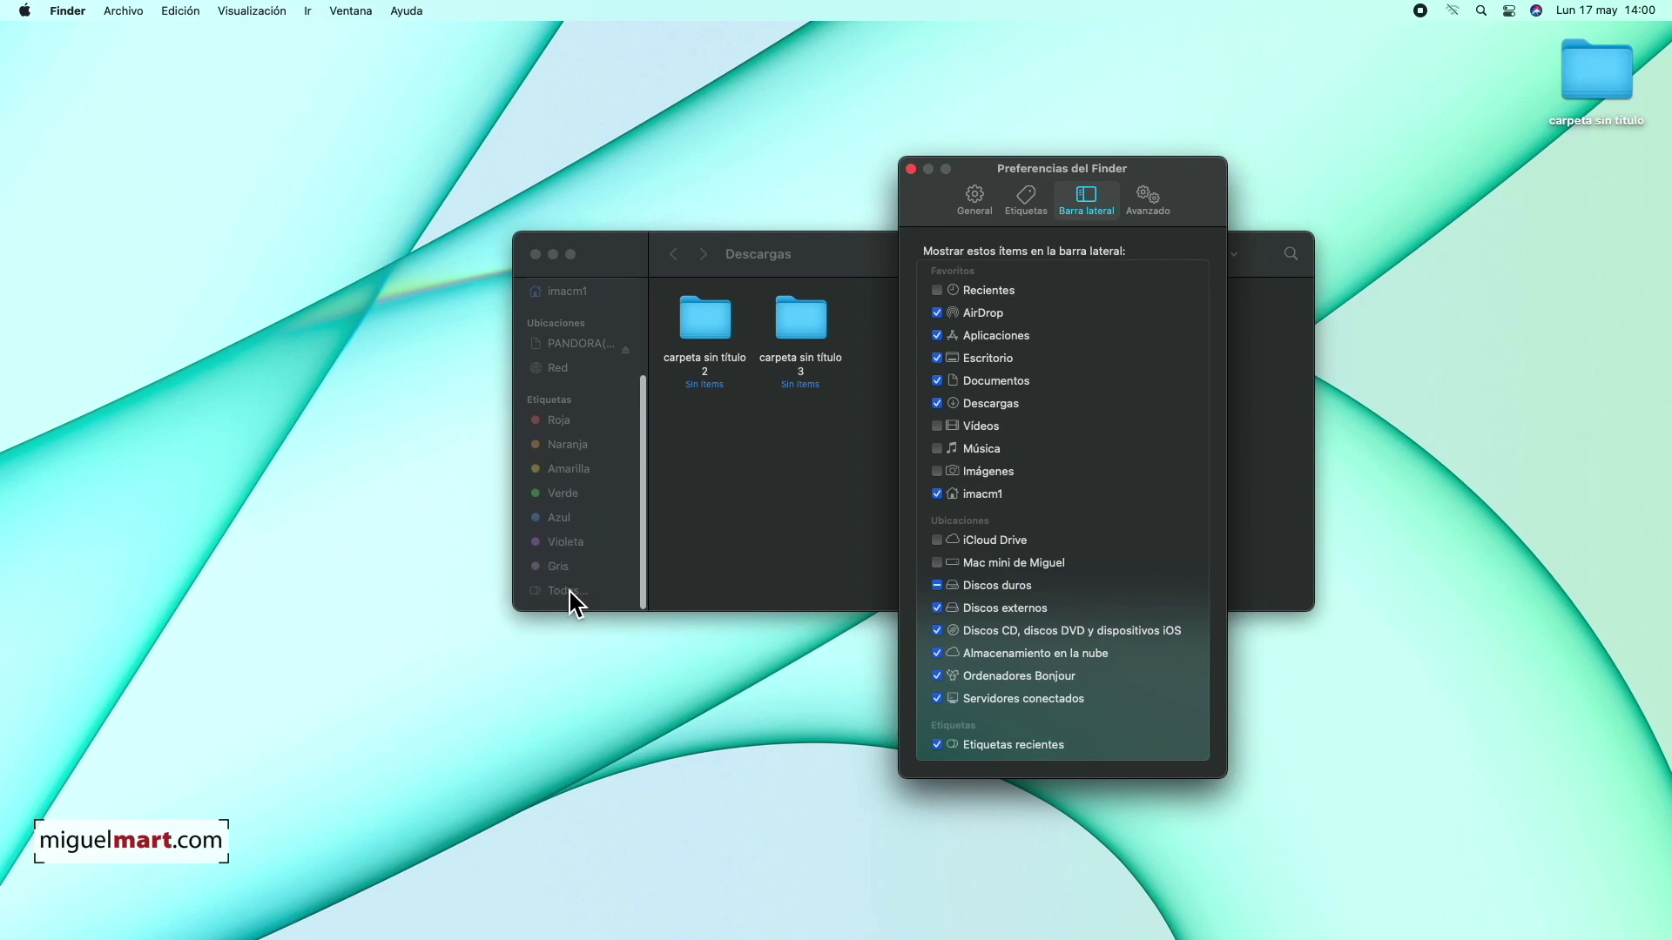
left_click(938, 745)
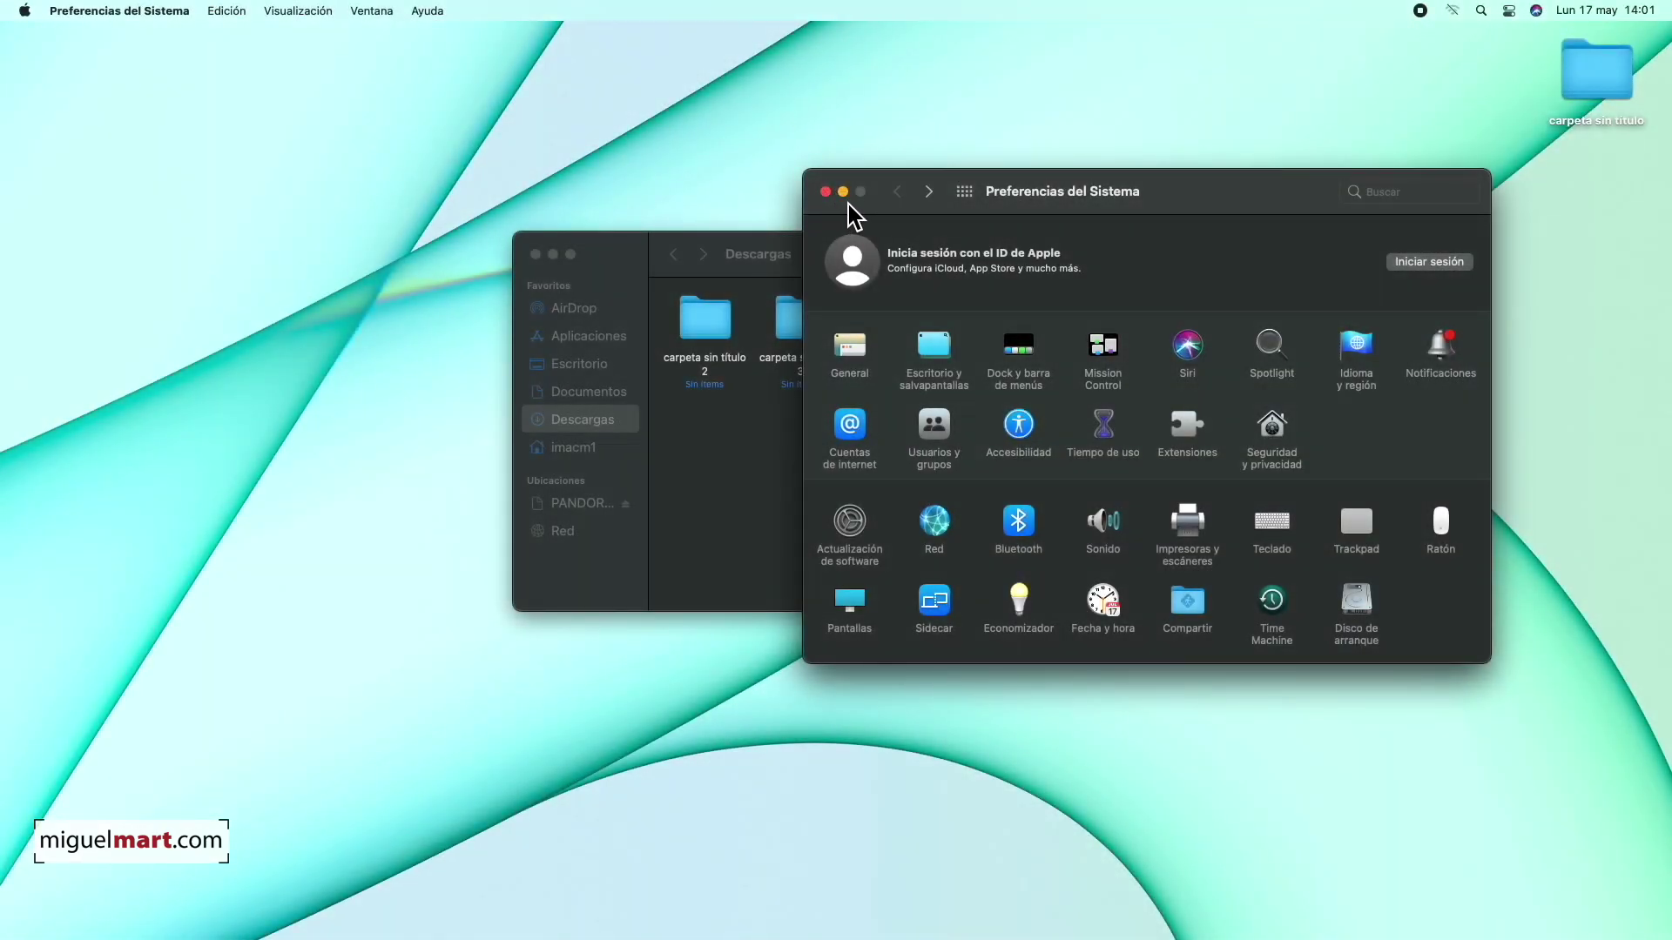
Close the system preferences, widen the sidebar of the Descargas window slightly and enlarge the window
left_click(830, 193)
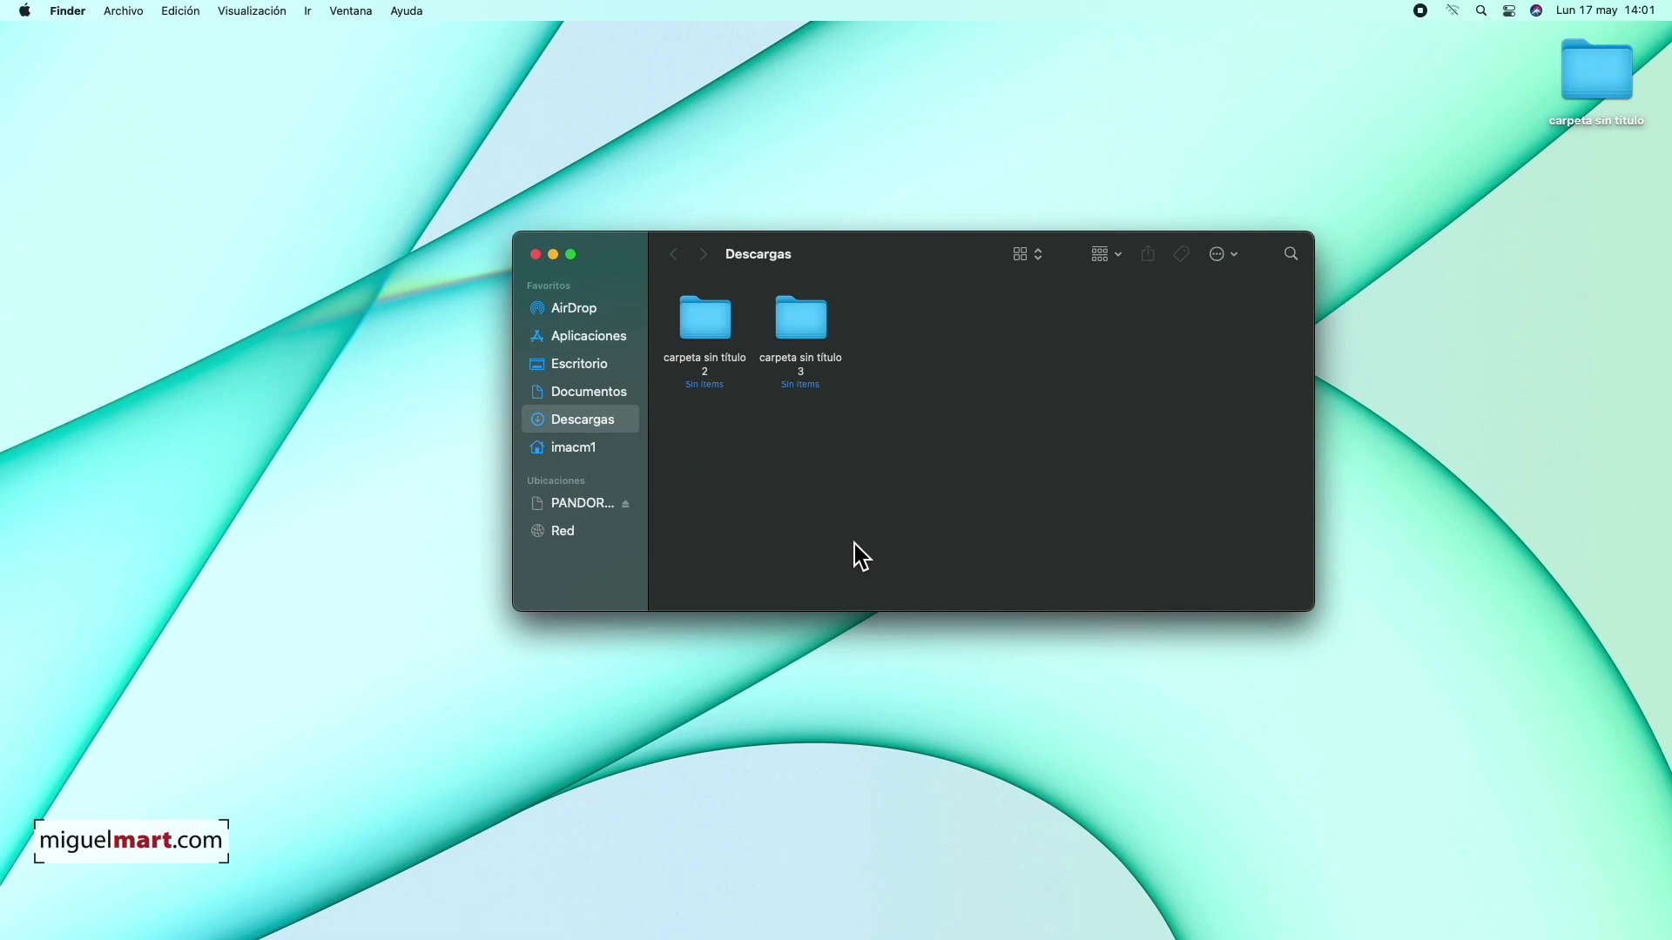
left_click_drag(659, 576, 683, 578)
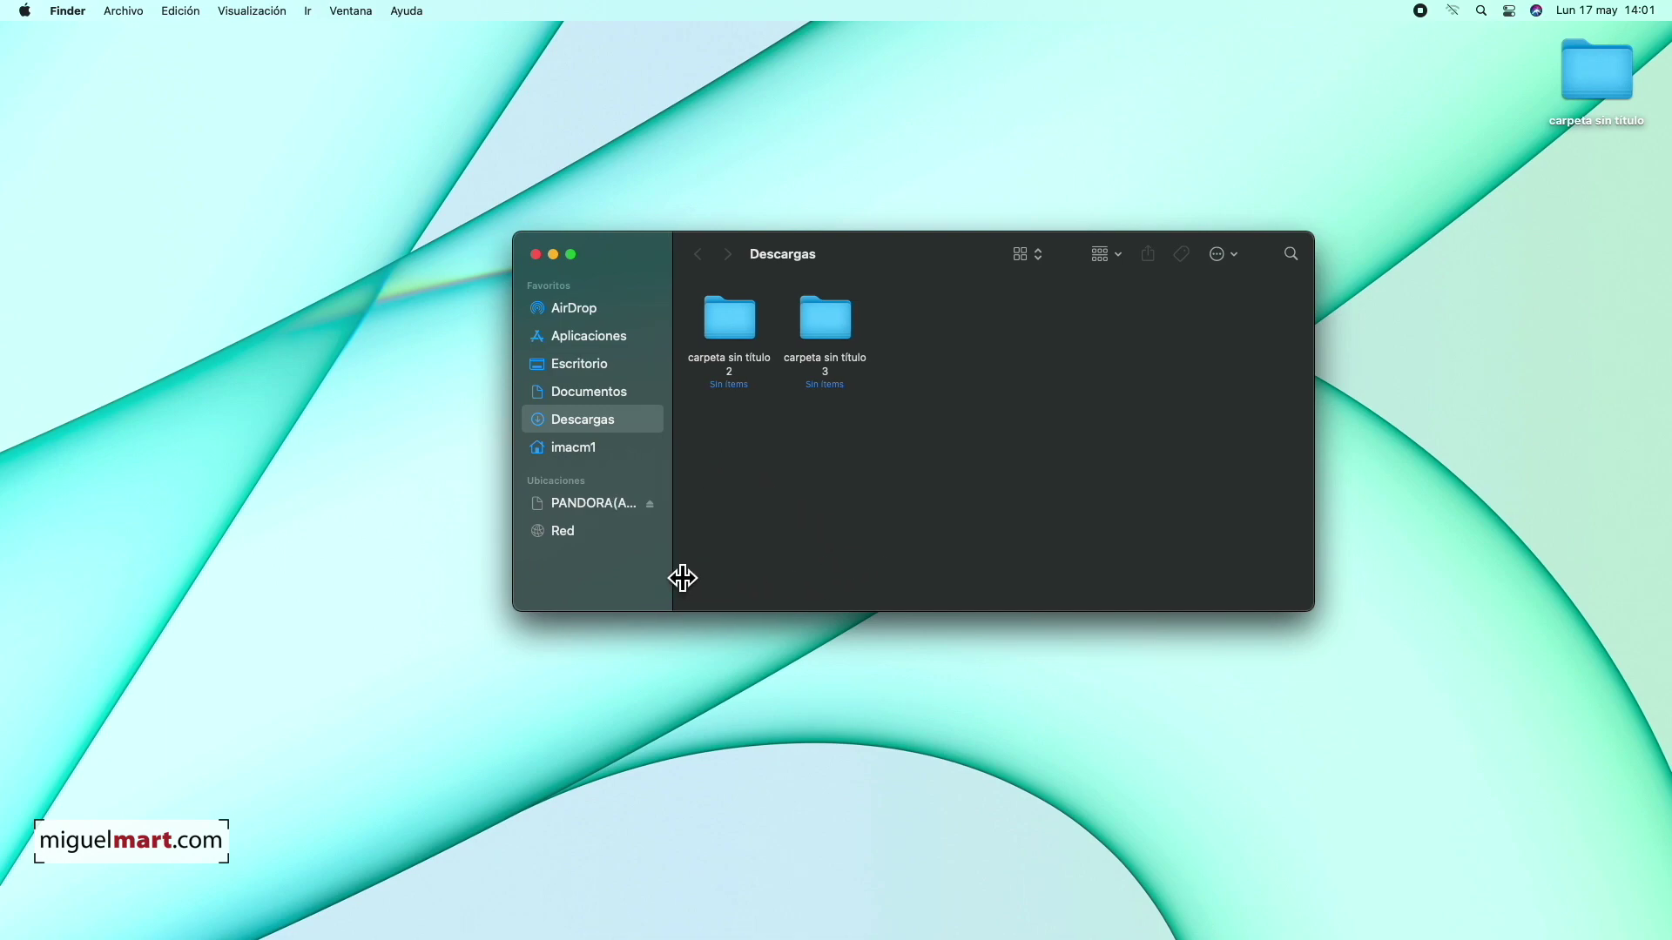
left_click_drag(1312, 612, 1339, 722)
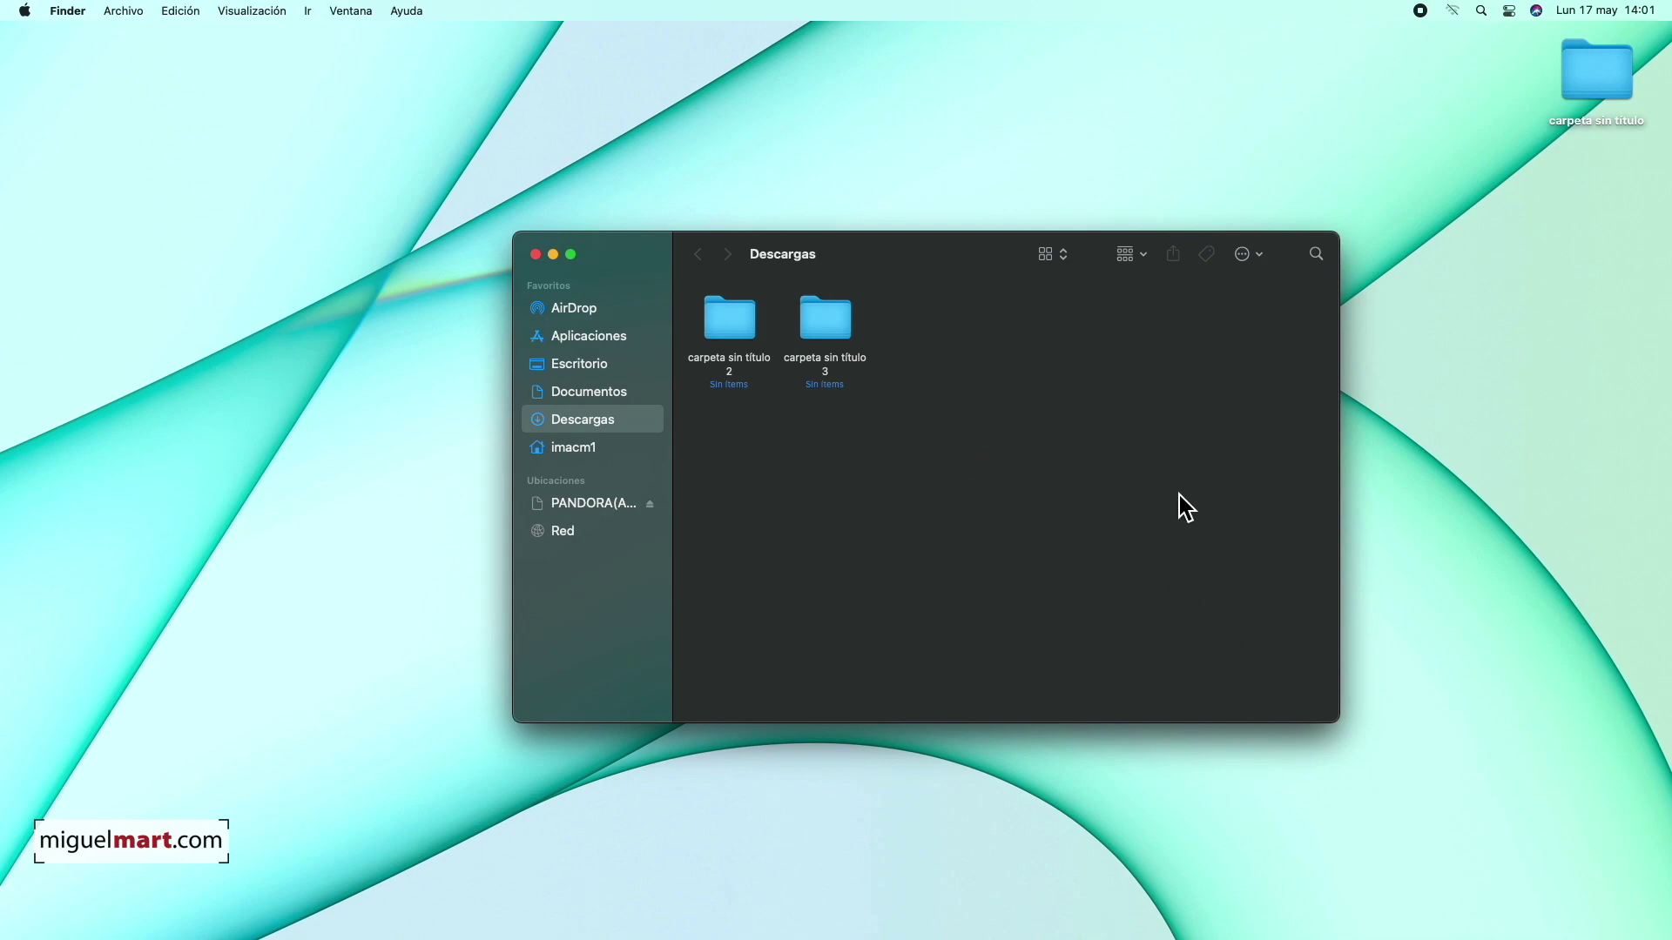
Show the view options for Descargas and set its items to be grouped by Clase and ordered by Nombre
right_click(1117, 458)
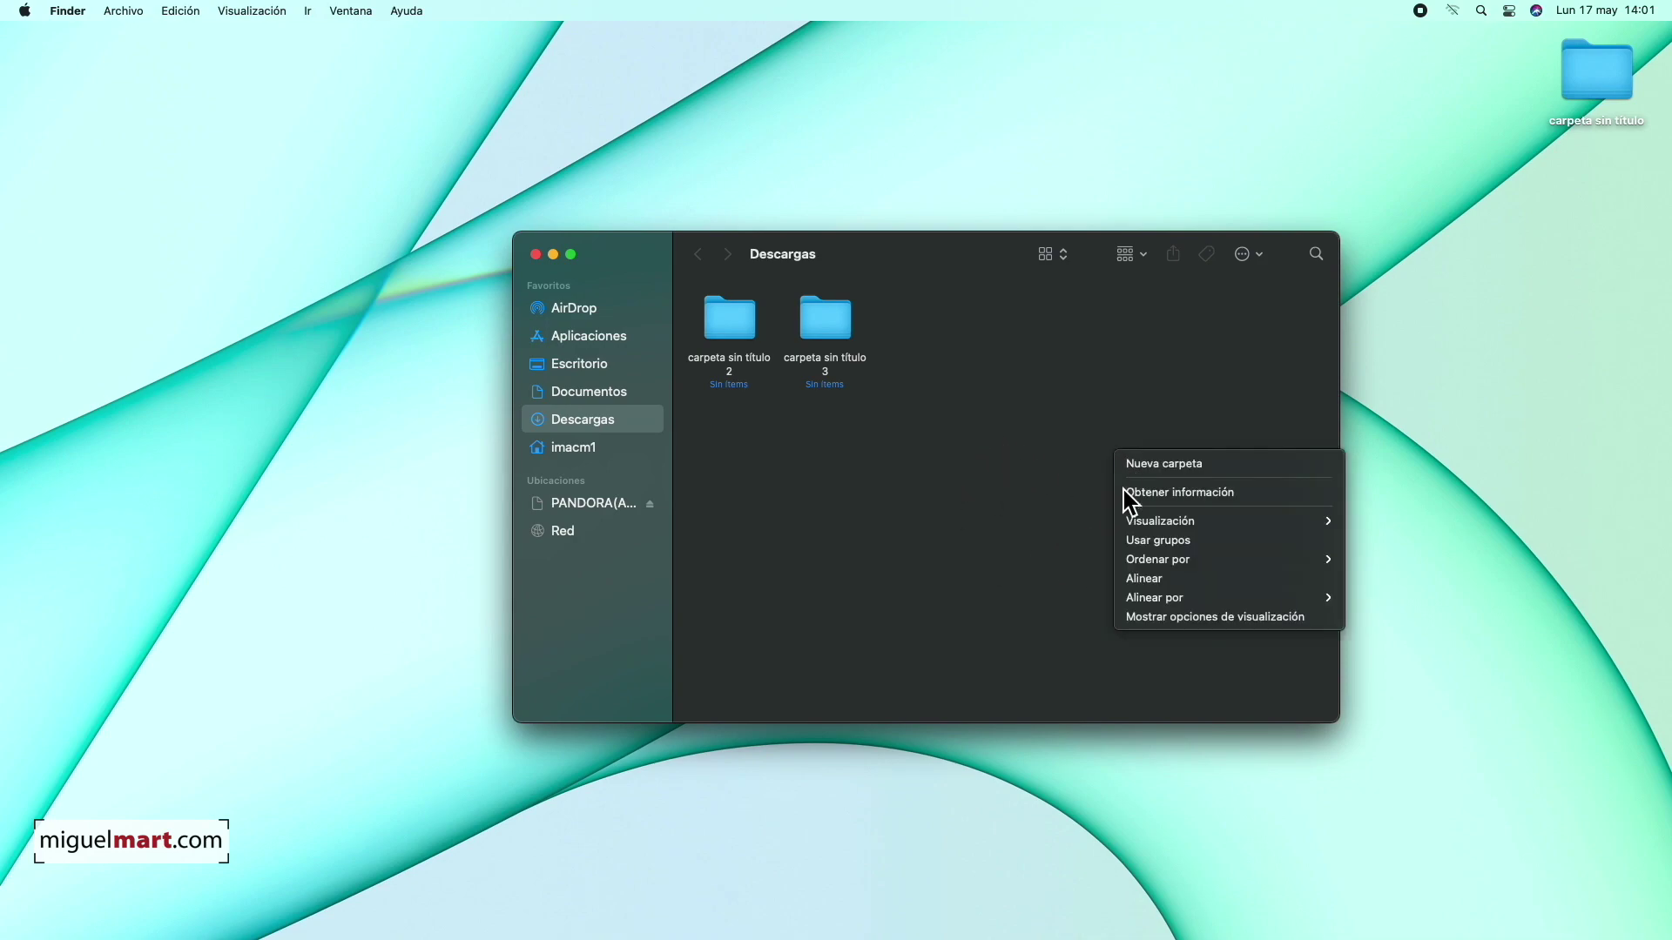
left_click(1235, 620)
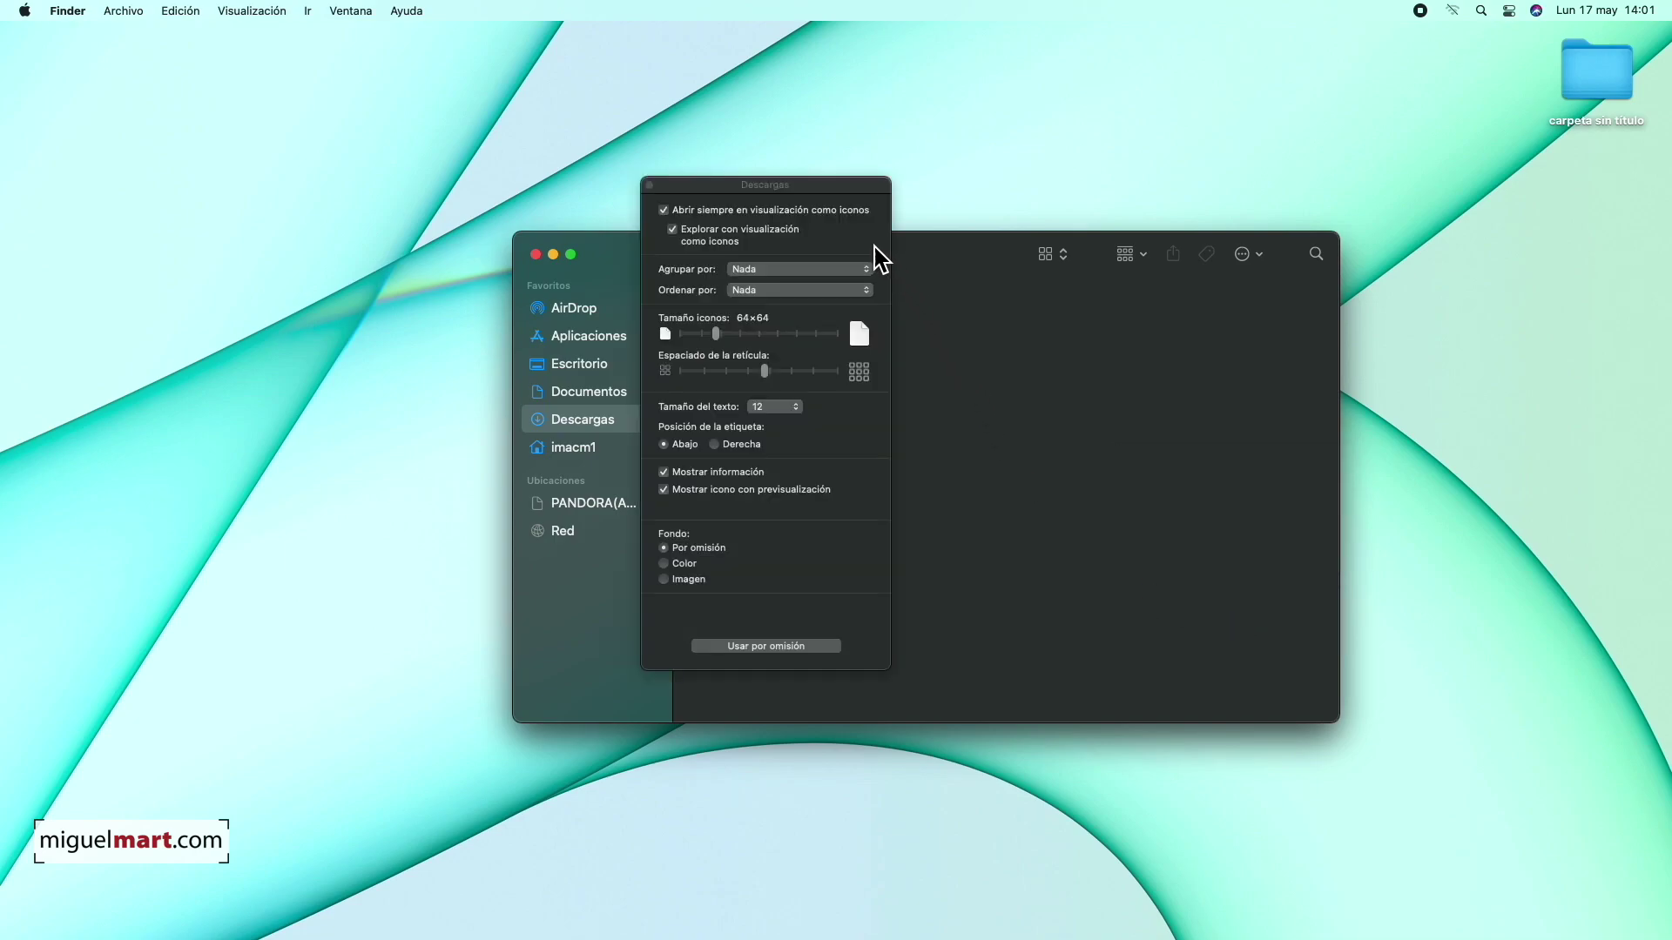
left_click_drag(827, 195, 1298, 186)
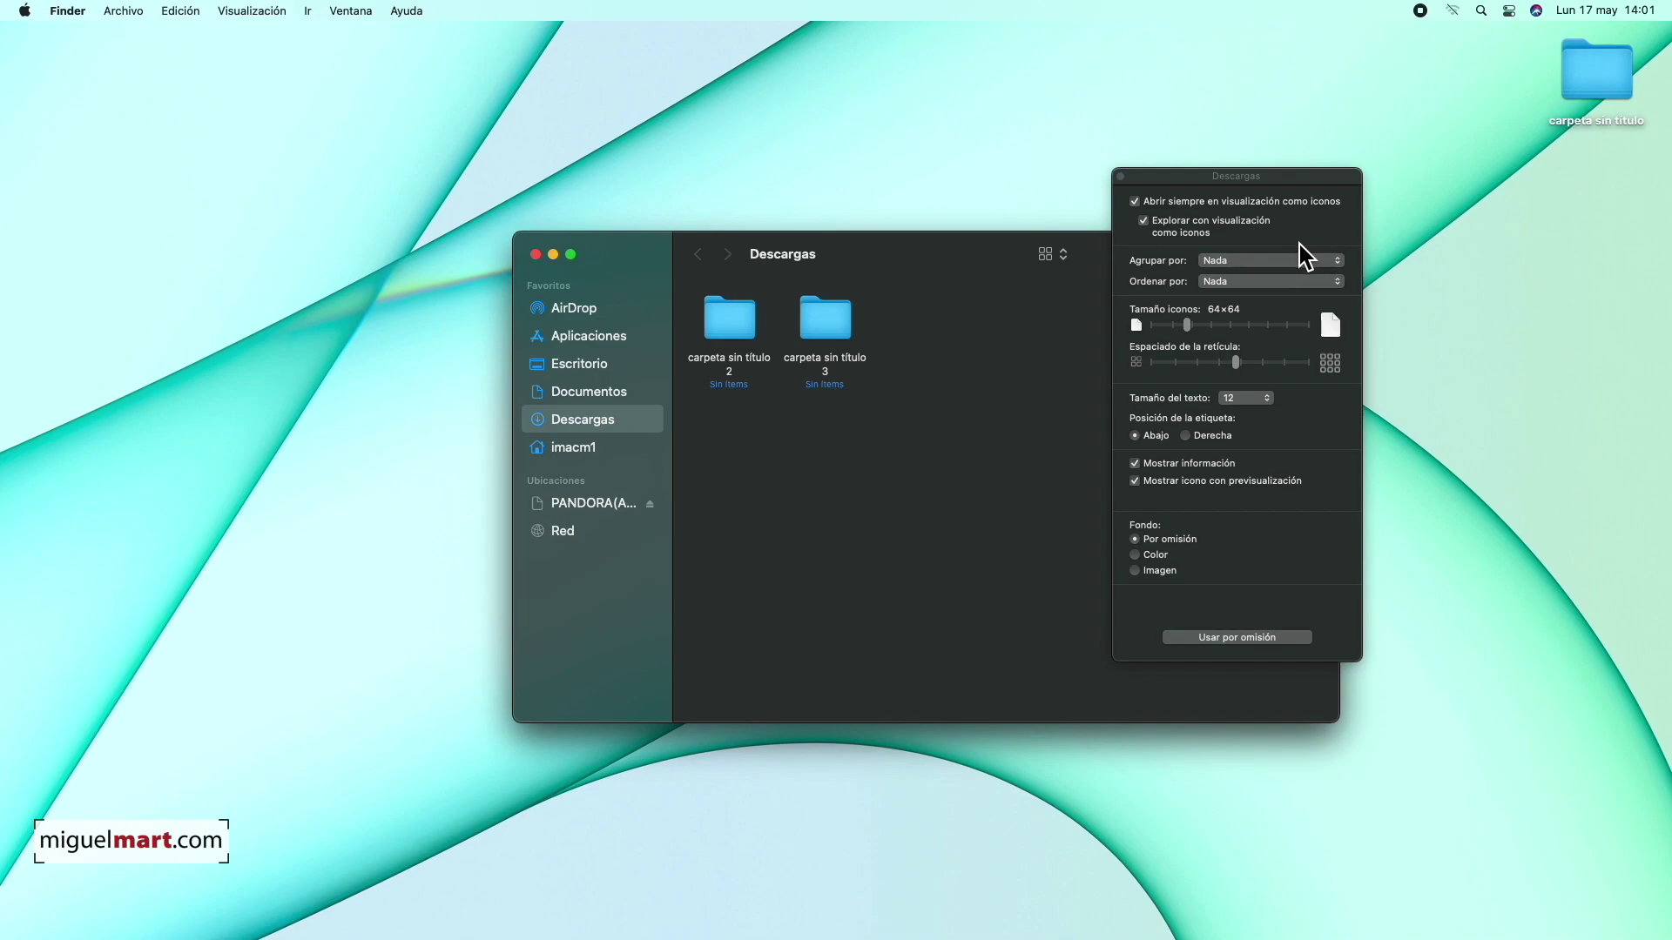
left_click(1251, 262)
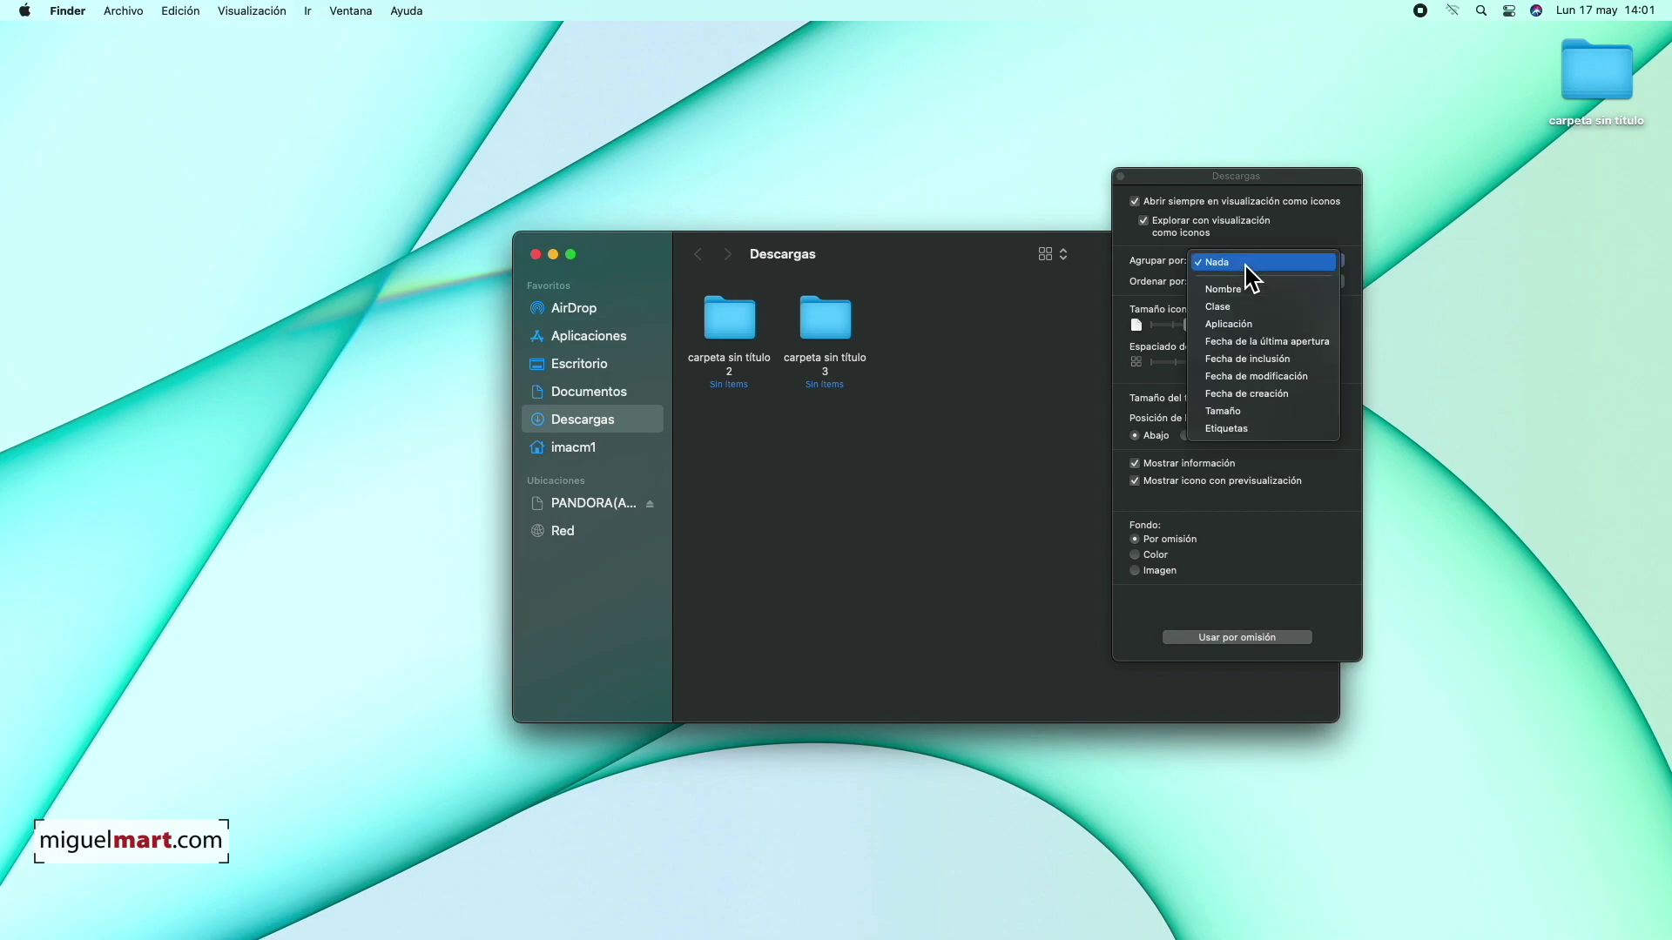
left_click(1270, 307)
left_click(1278, 268)
left_click(1278, 269)
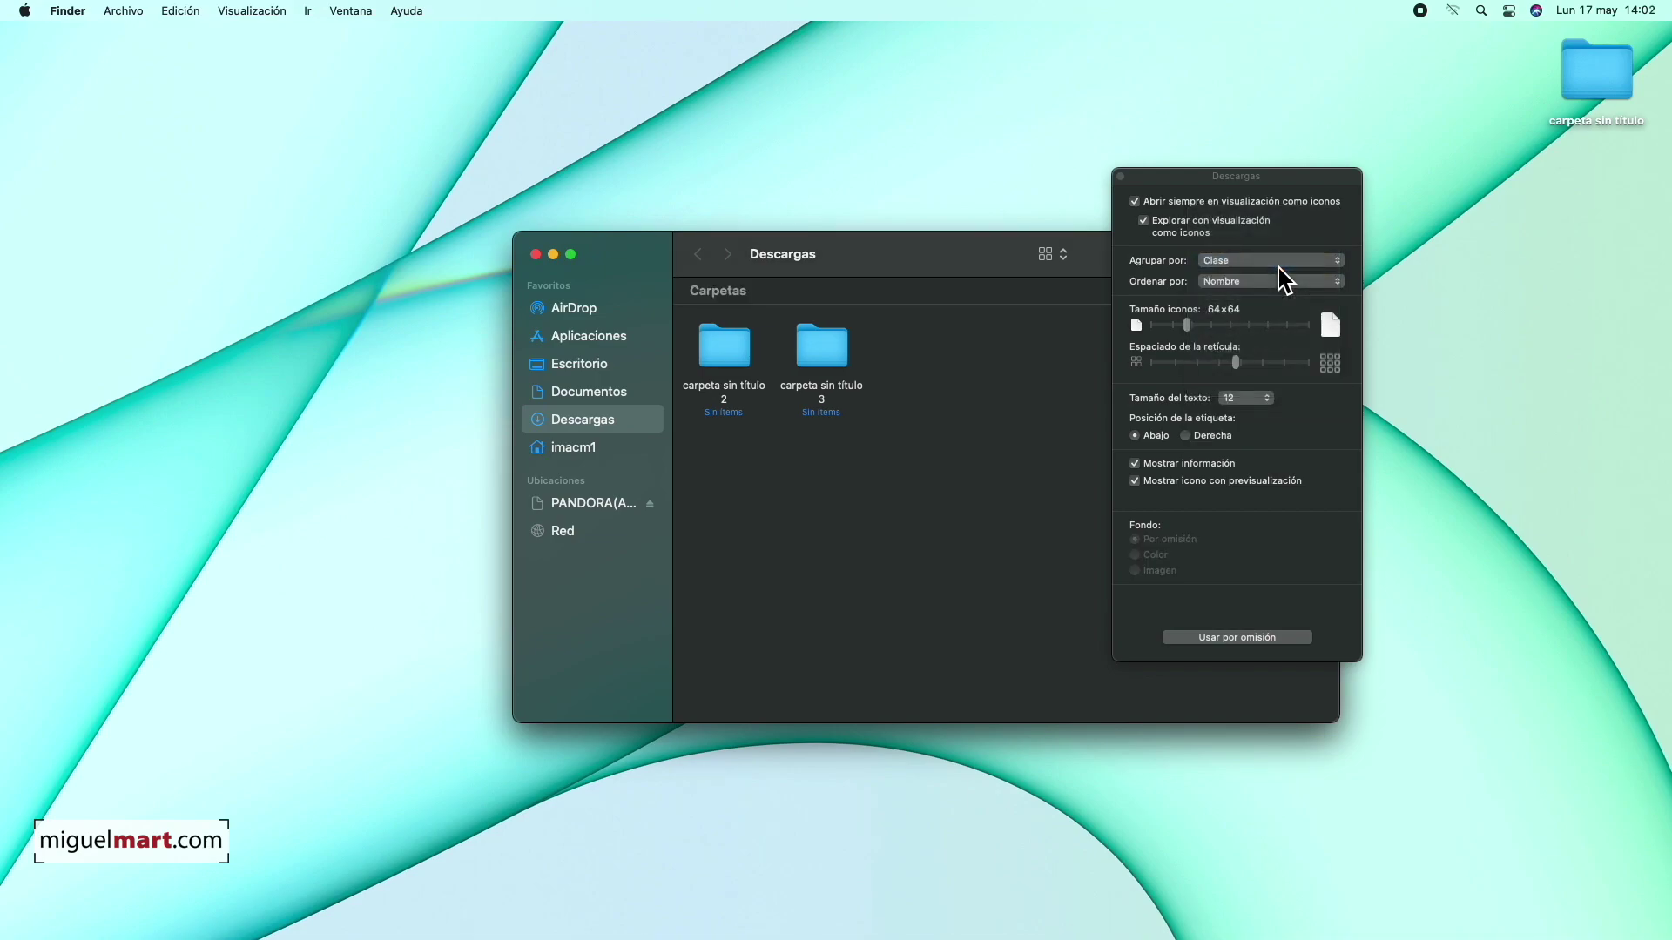
left_click(1294, 283)
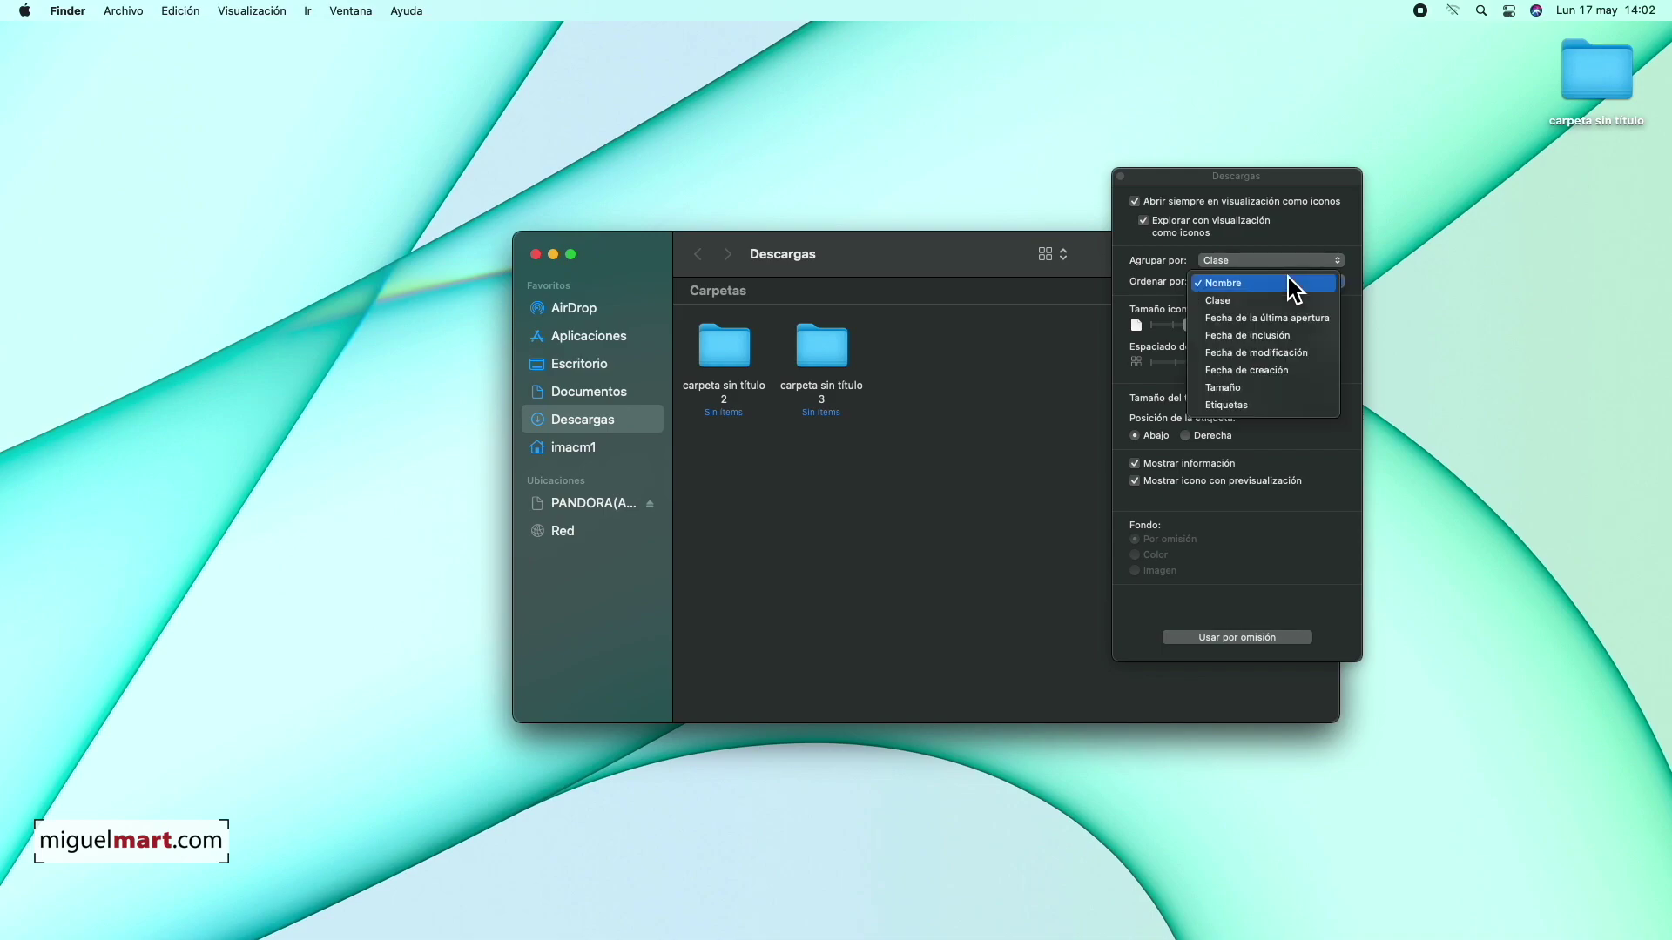
left_click(1288, 281)
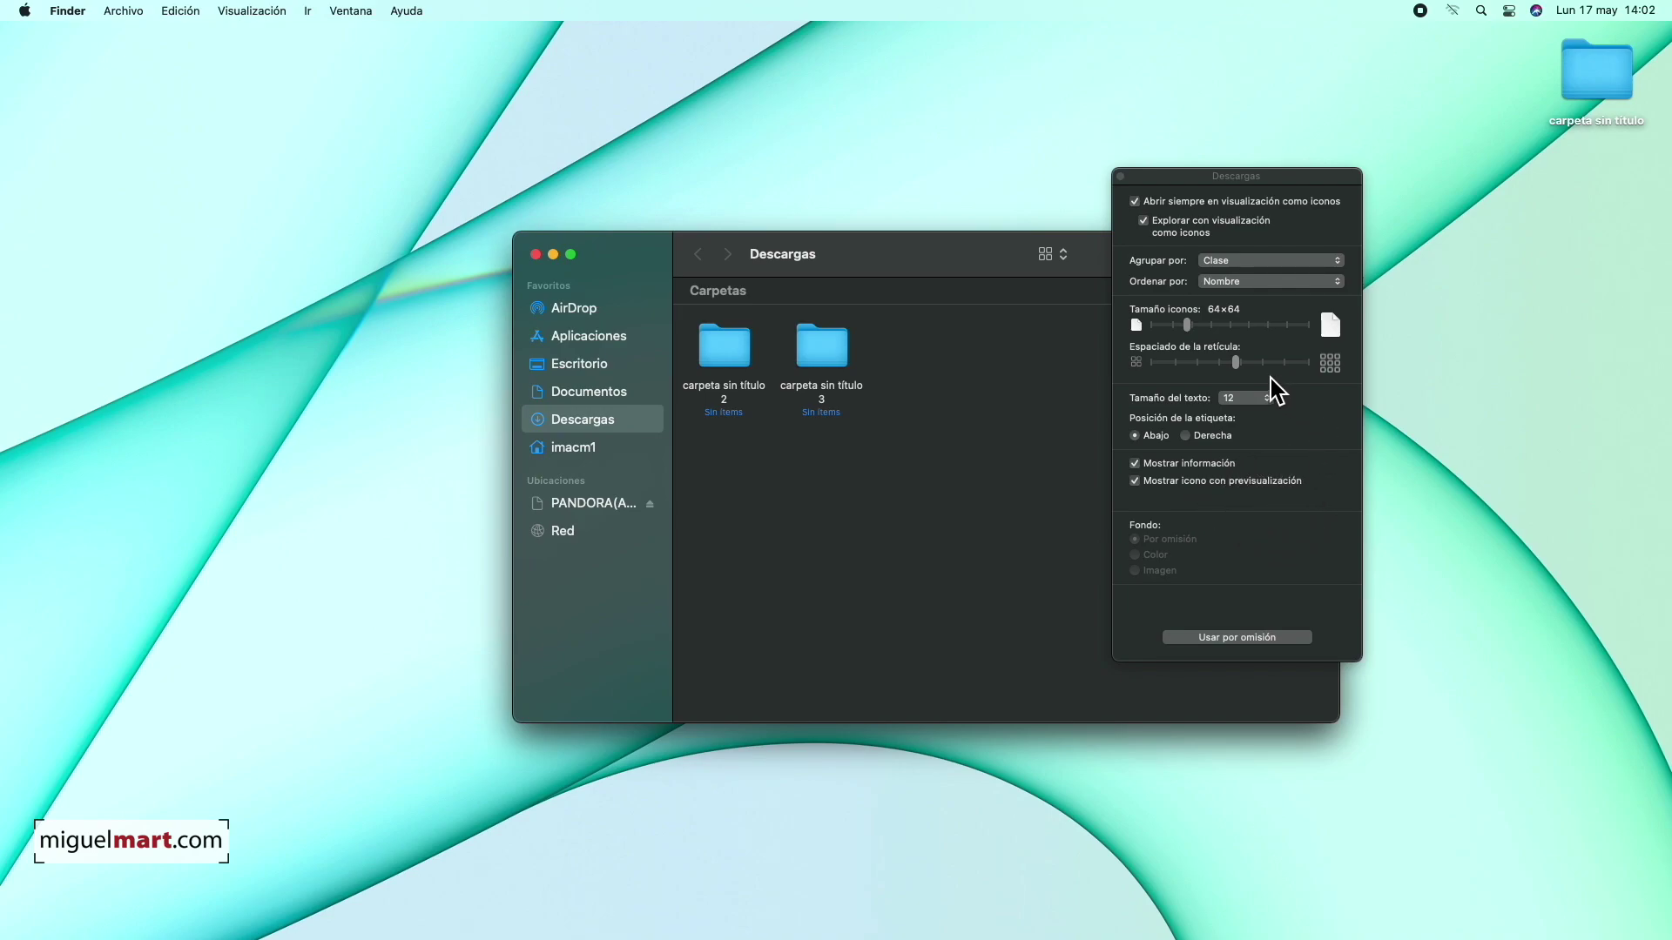
Set the Descargas icons to 84×84 with the widest grid spacing, text size 13, labels at Derecha and Mostrar información off
left_click_drag(1193, 331, 1309, 372)
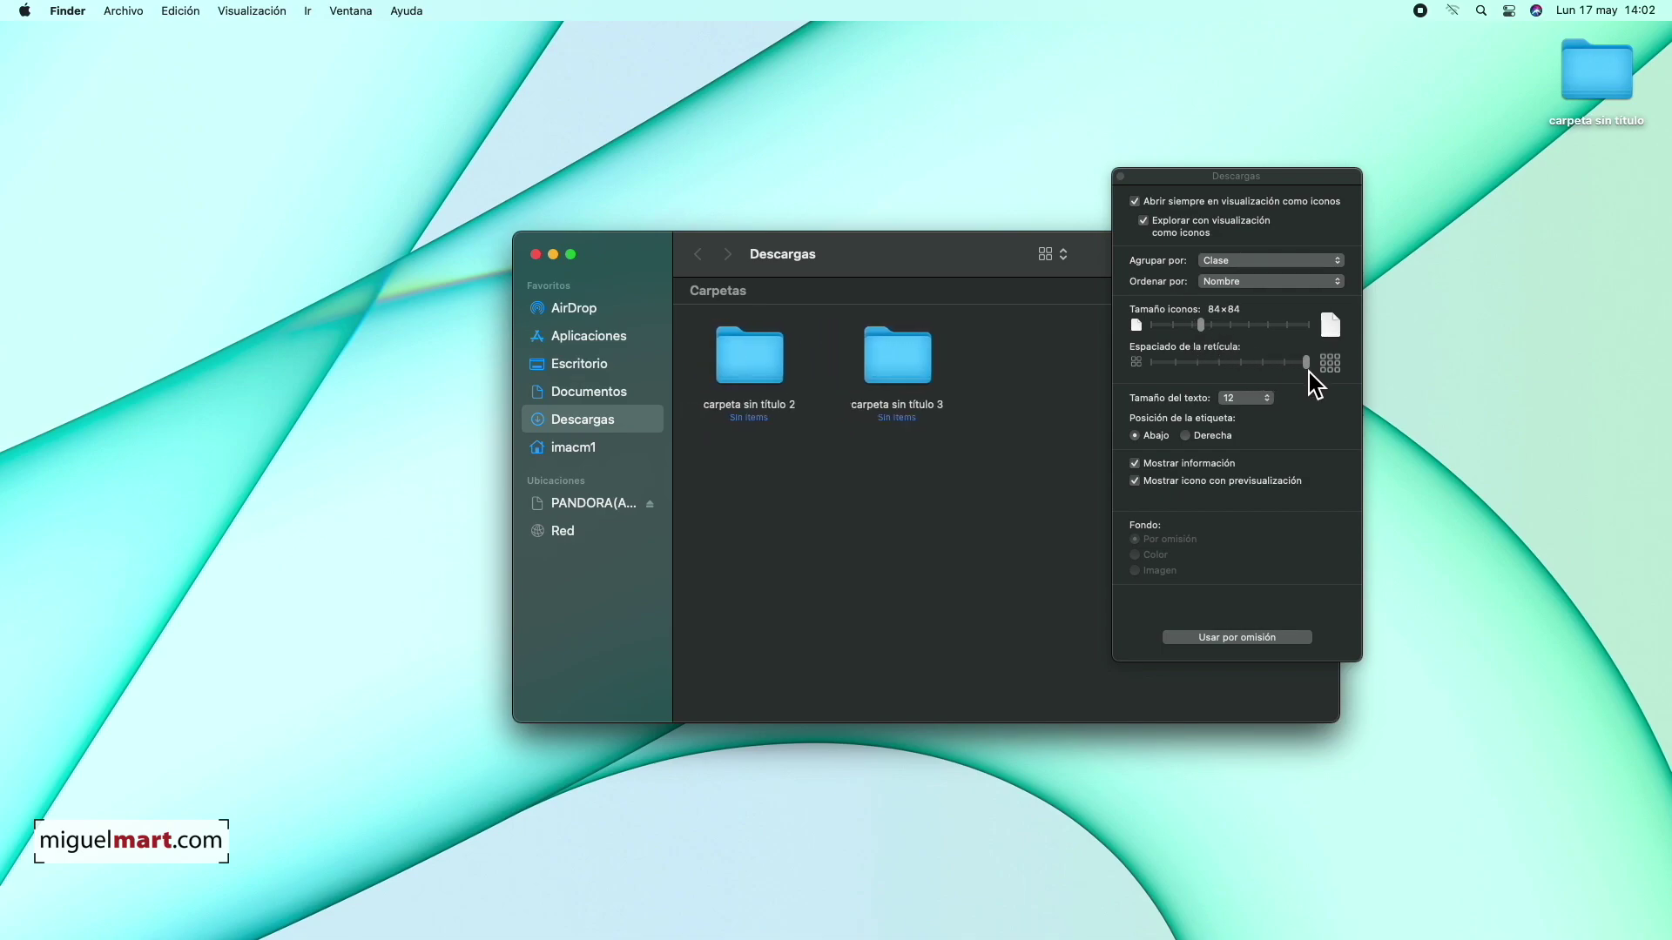
left_click(1271, 401)
left_click(1267, 422)
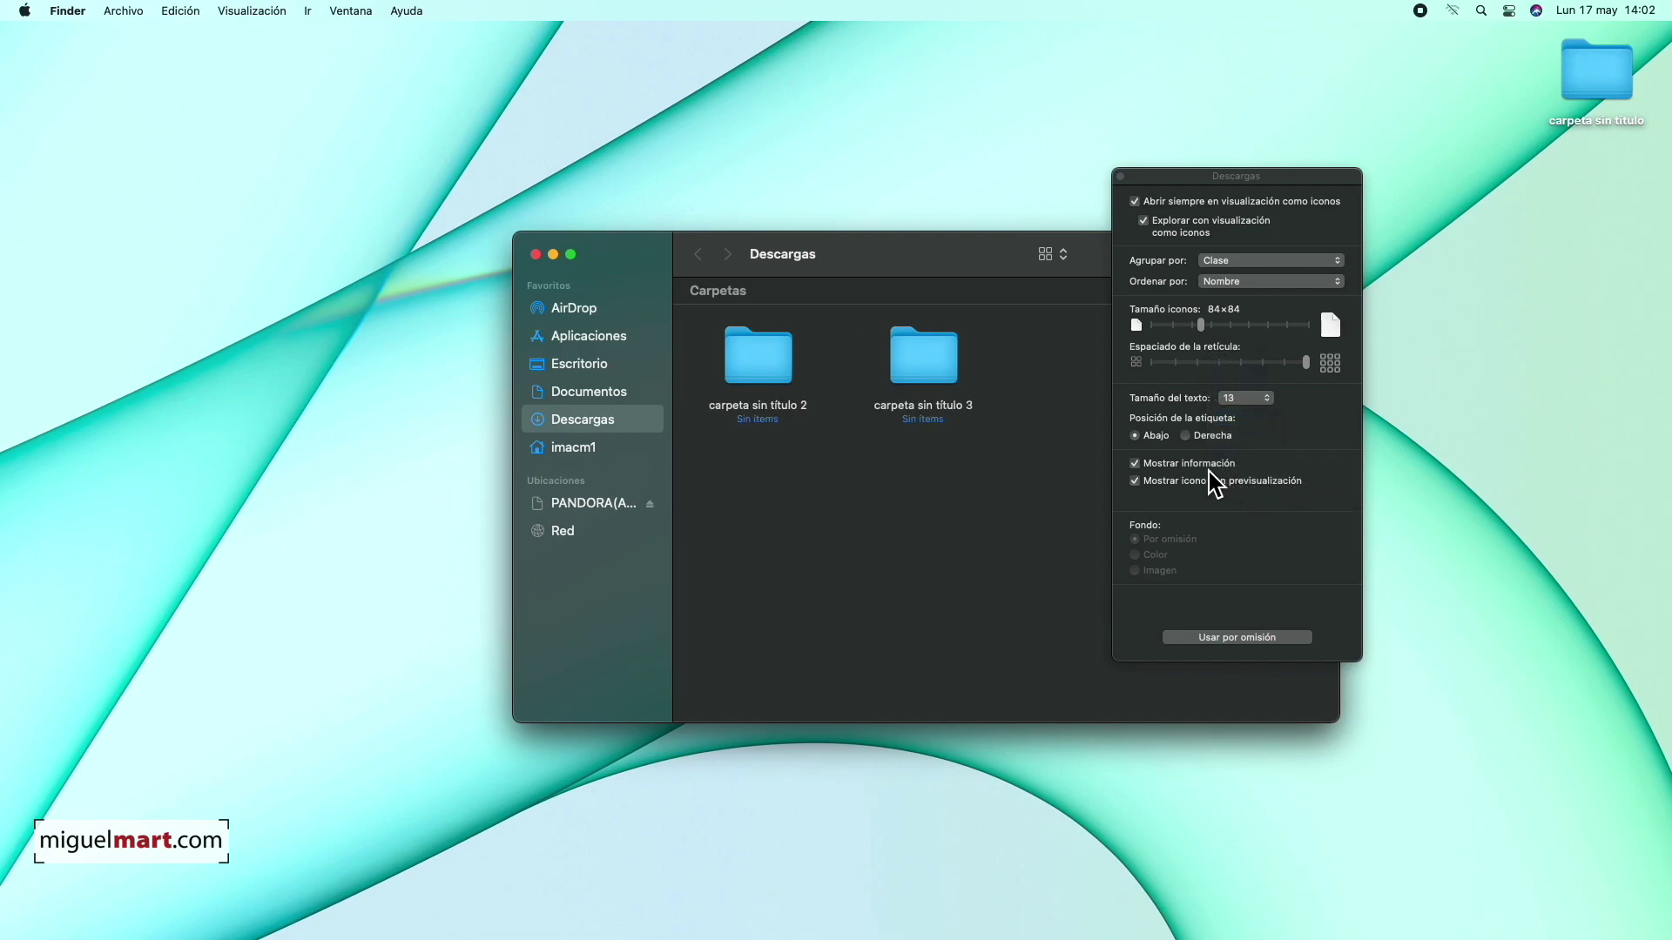
left_click(1187, 436)
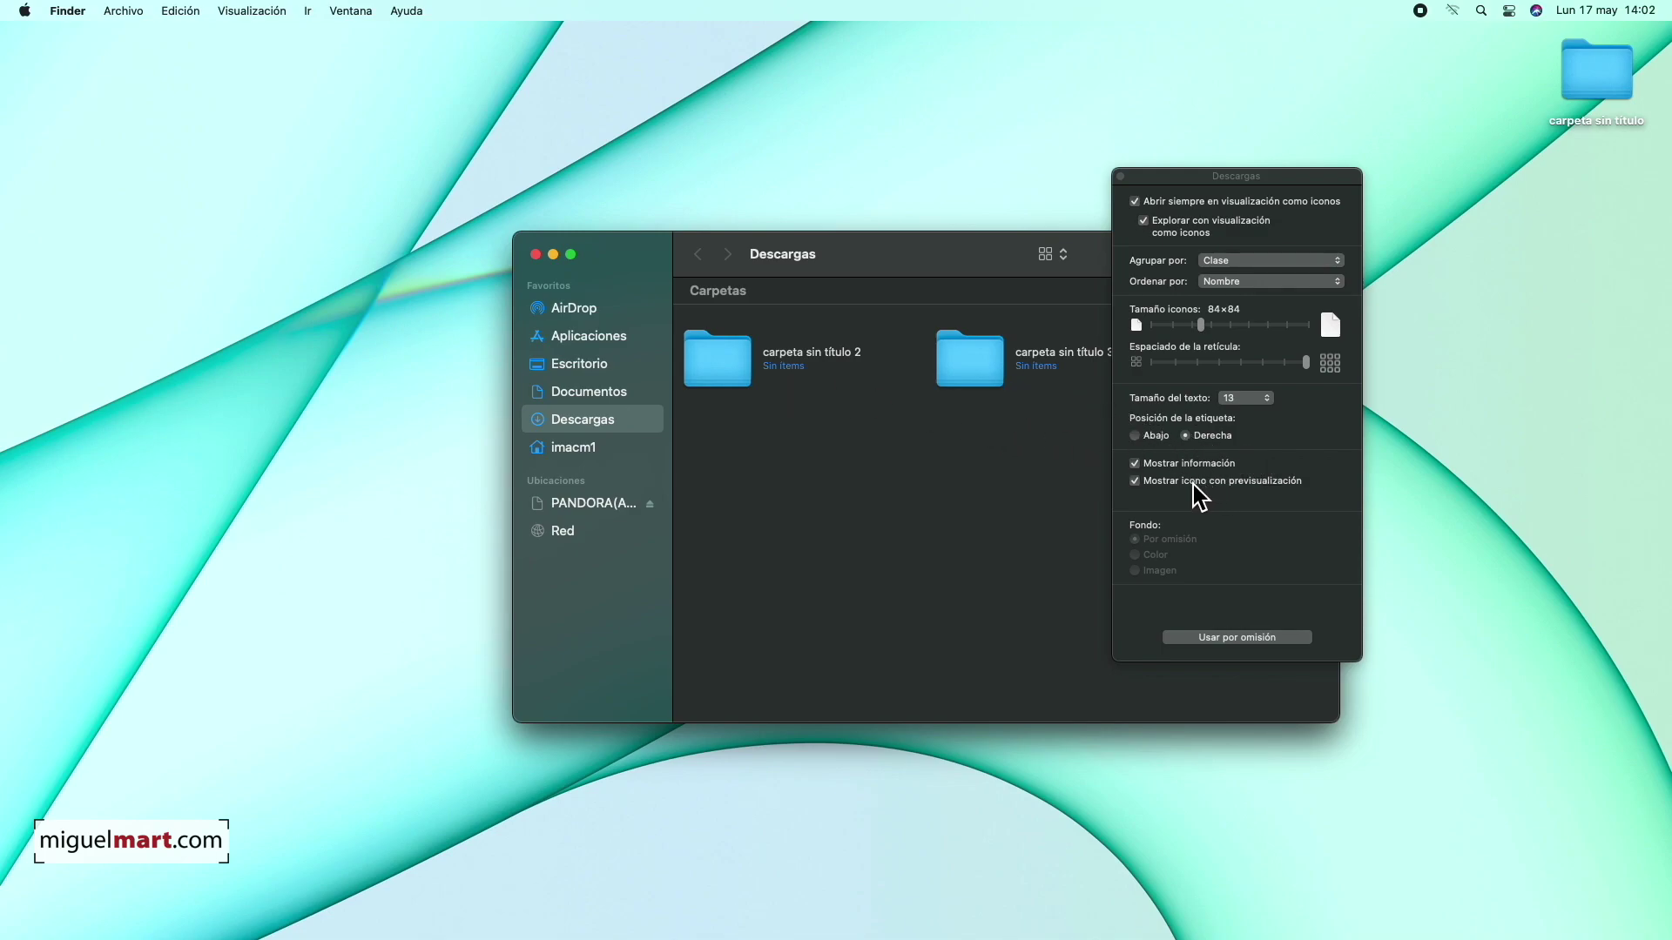
left_click(1136, 465)
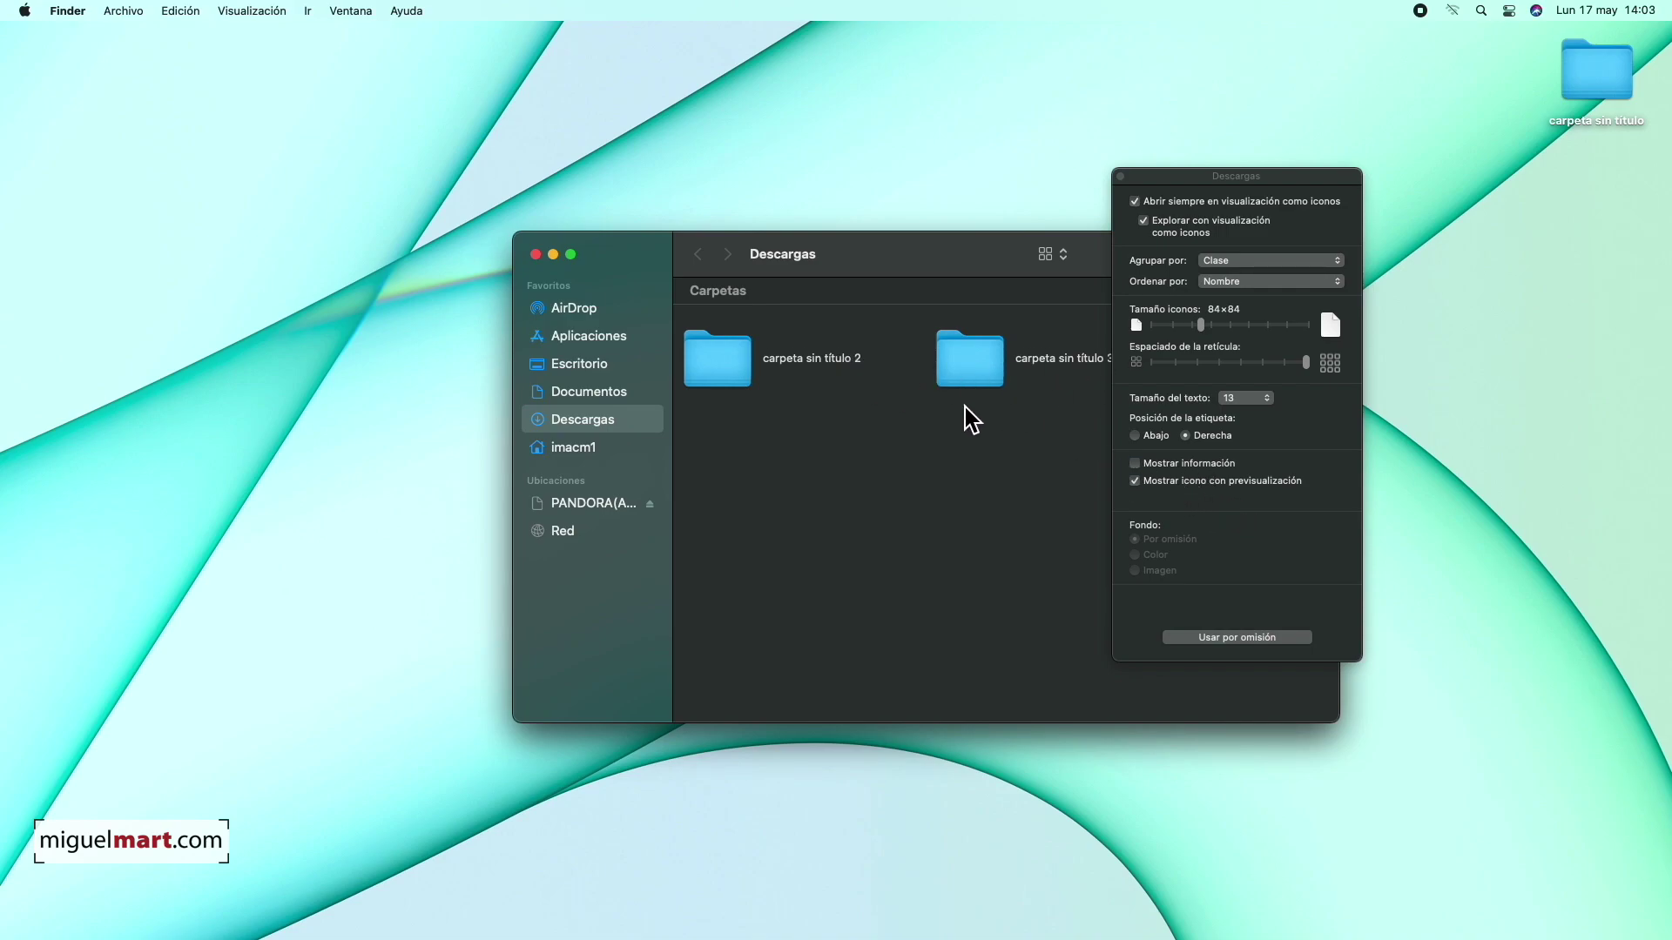
Create three new folders inside Descargas, keeping their default names
right_click(932, 515)
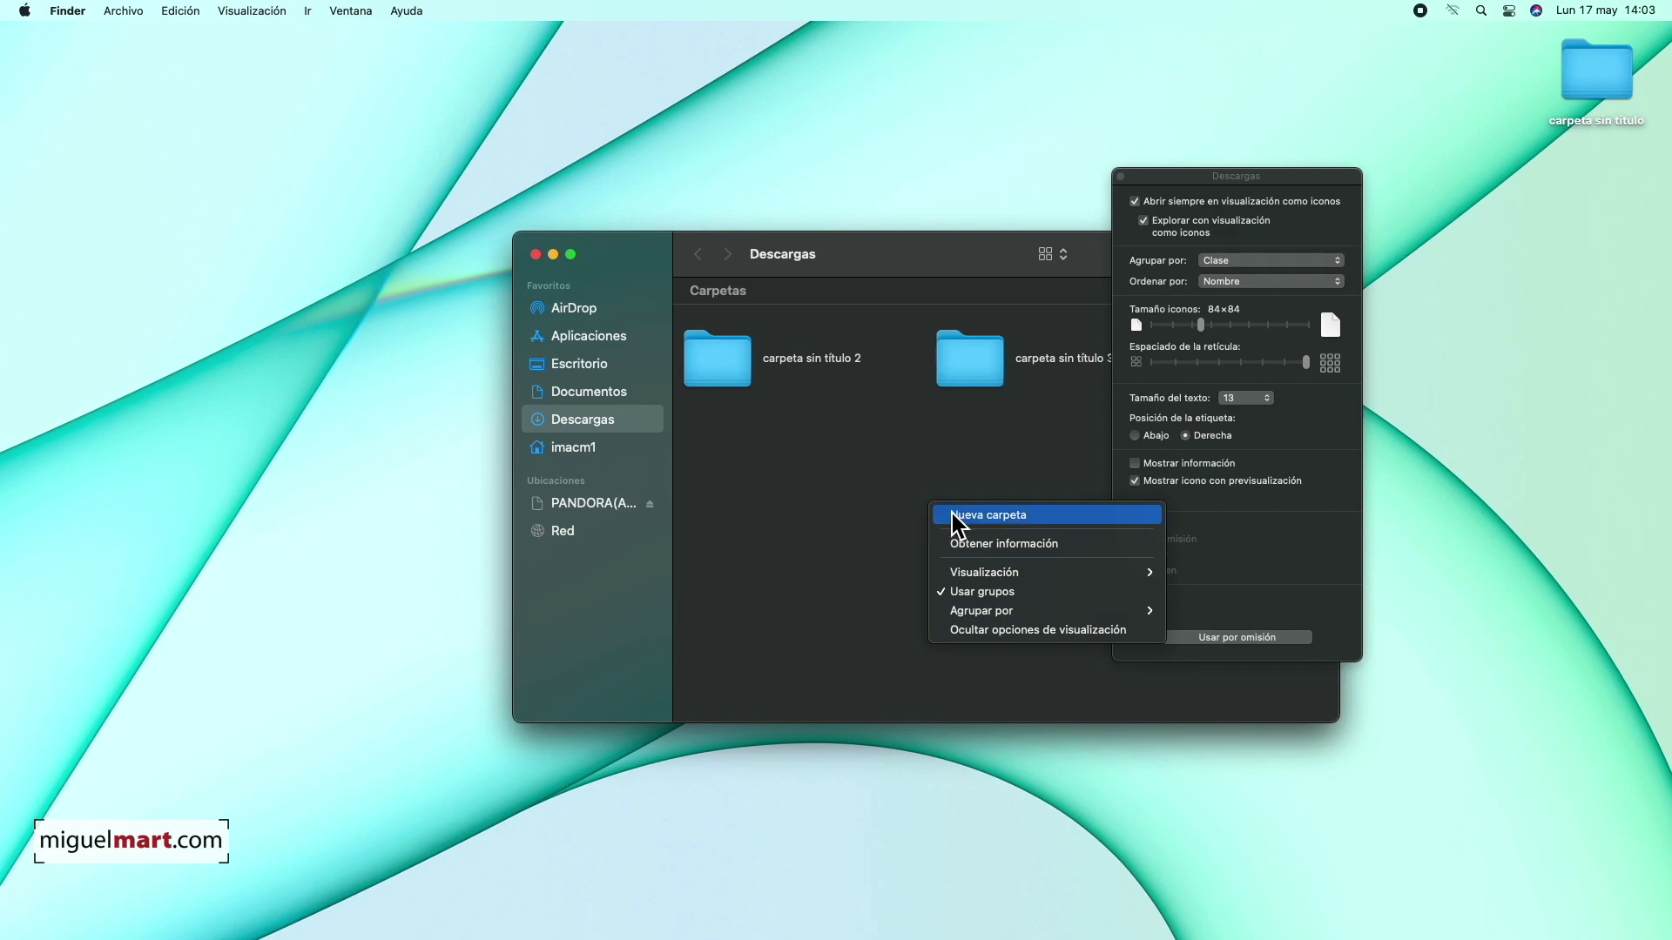
left_click(946, 520)
right_click(919, 542)
left_click(955, 568)
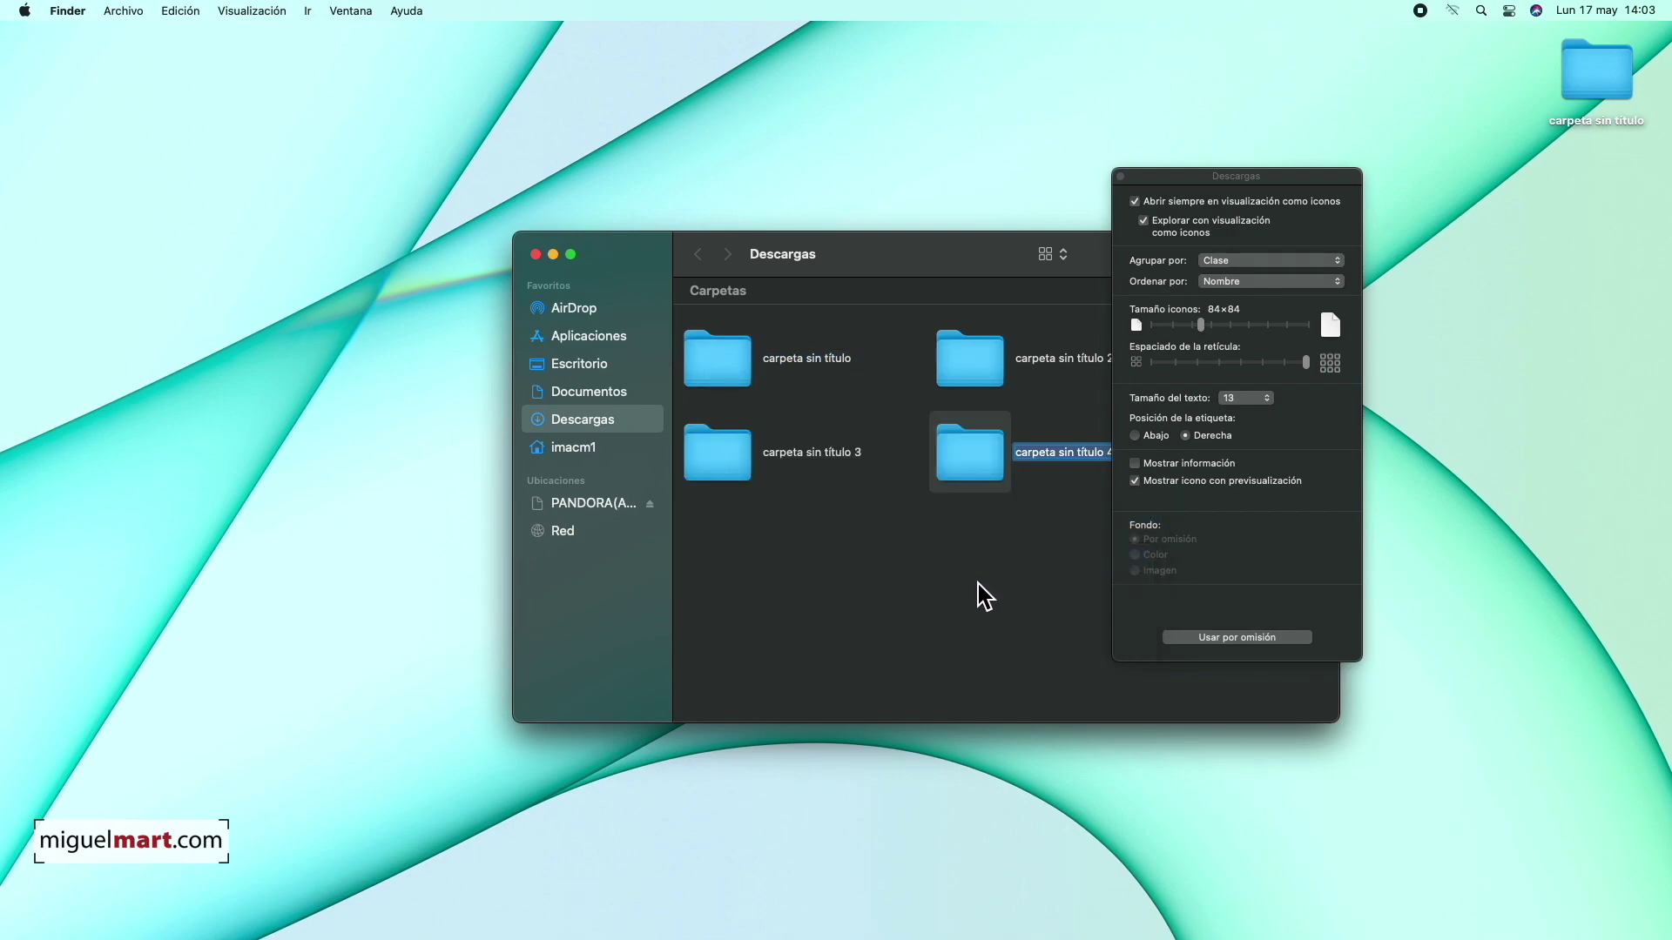
right_click(977, 581)
left_click(993, 592)
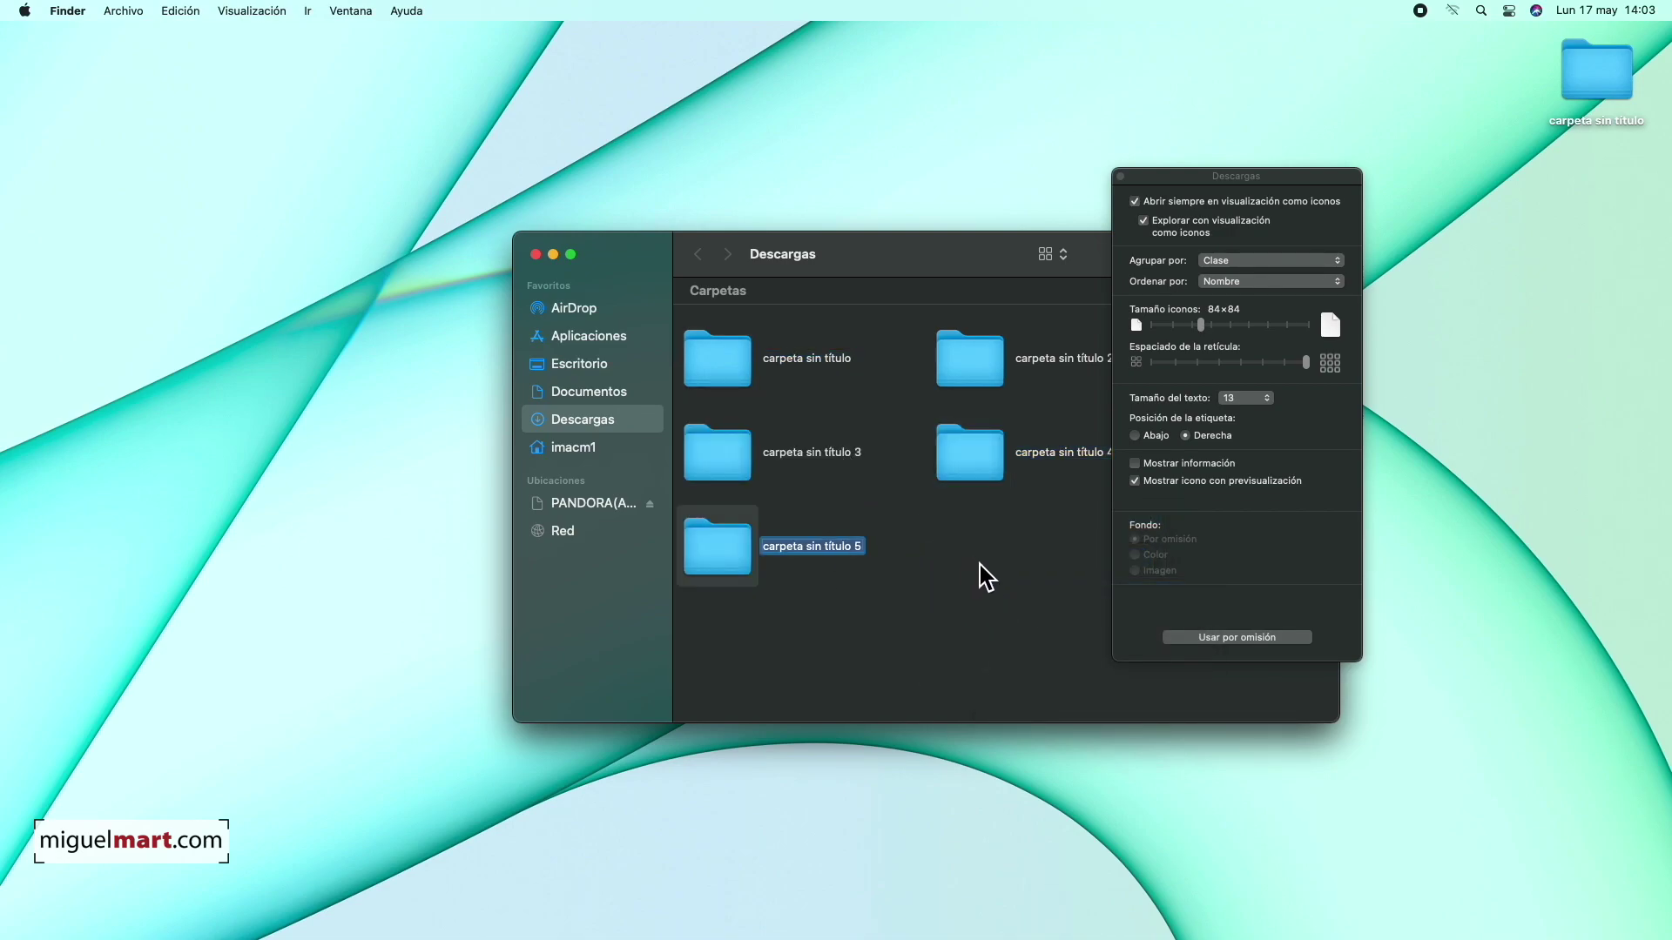
left_click(984, 577)
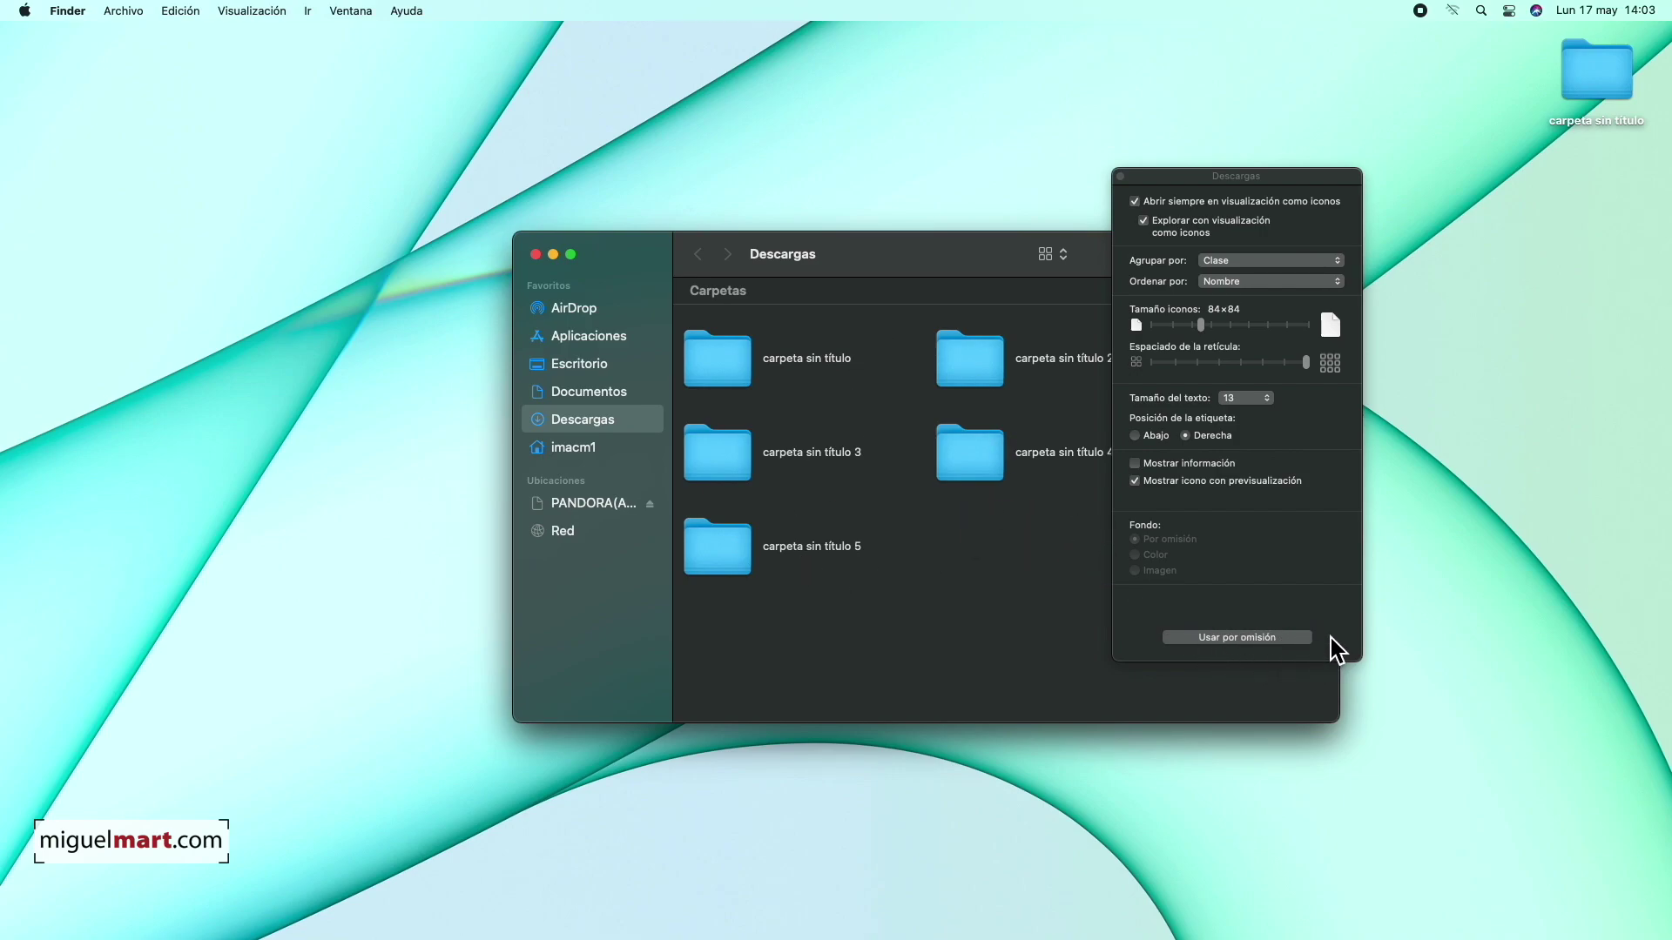
Make the current Descargas view options the default and close the view options window
left_click(1274, 637)
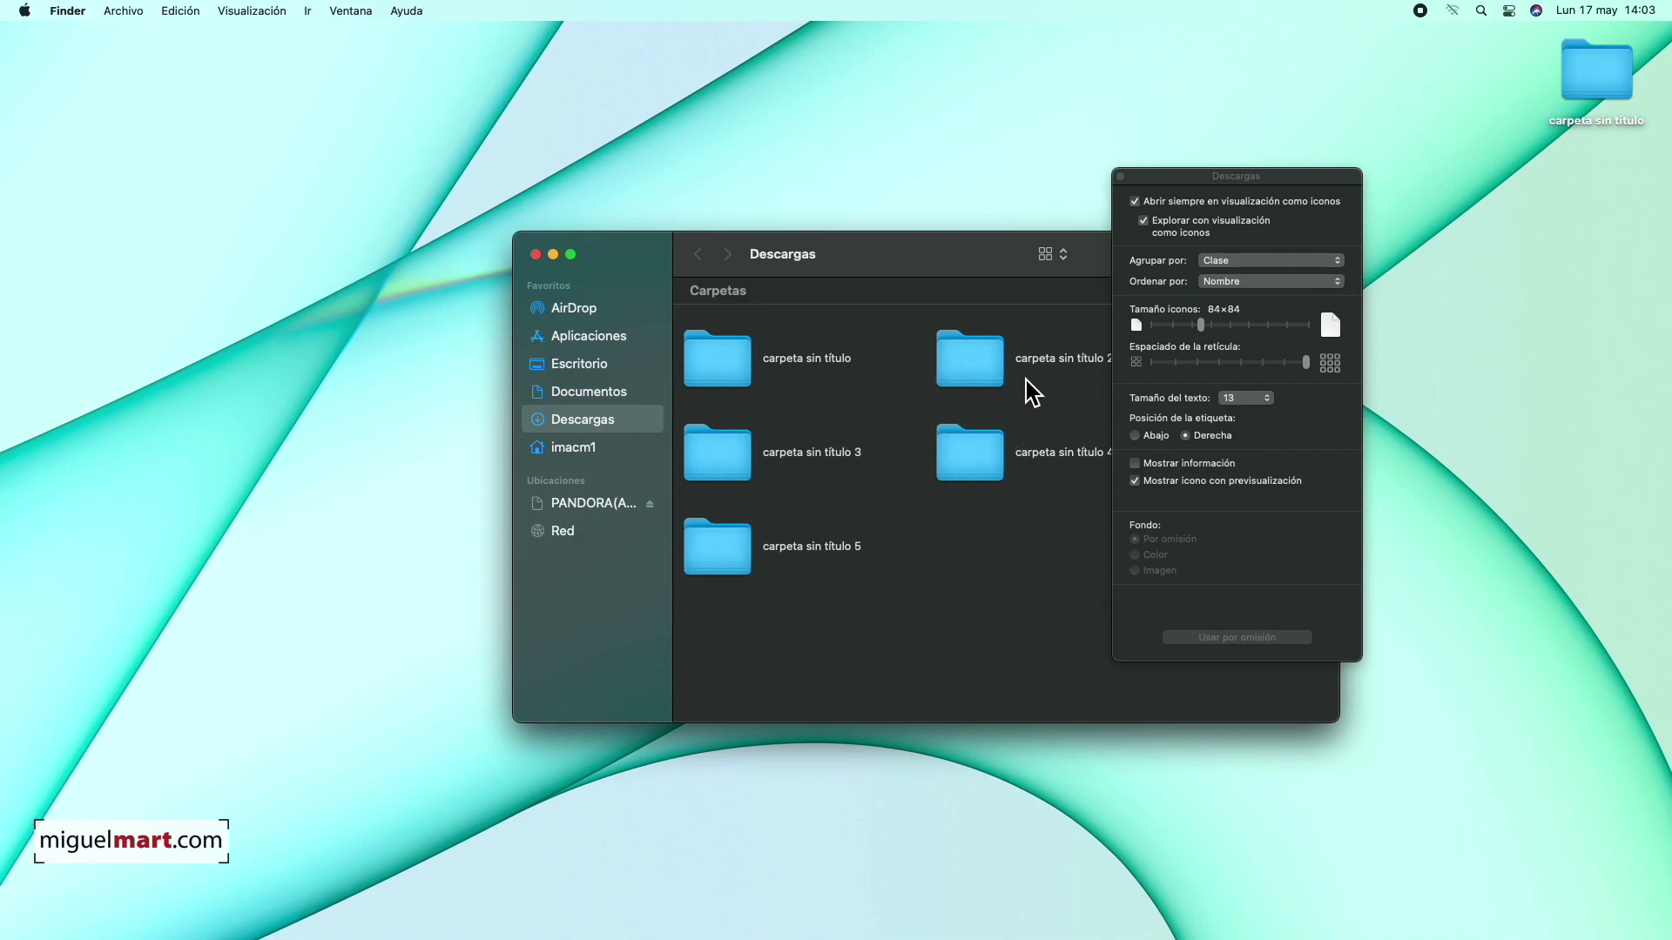
left_click(1129, 190)
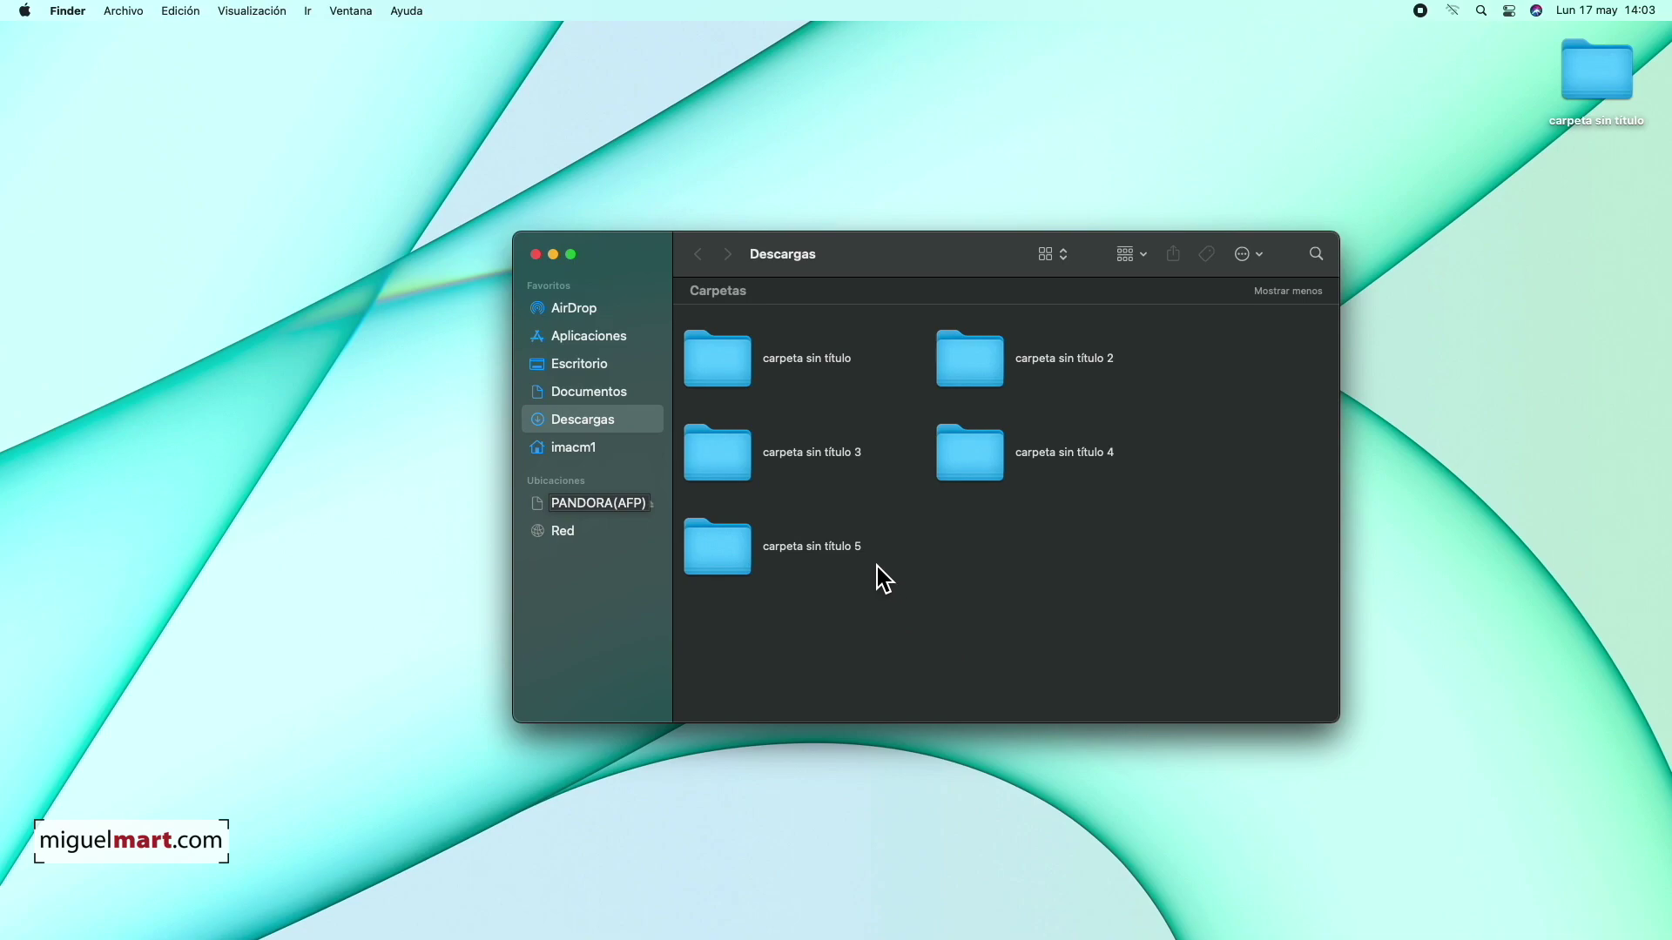
Show the status bar and the path bar in the Descargas window
left_click(276, 12)
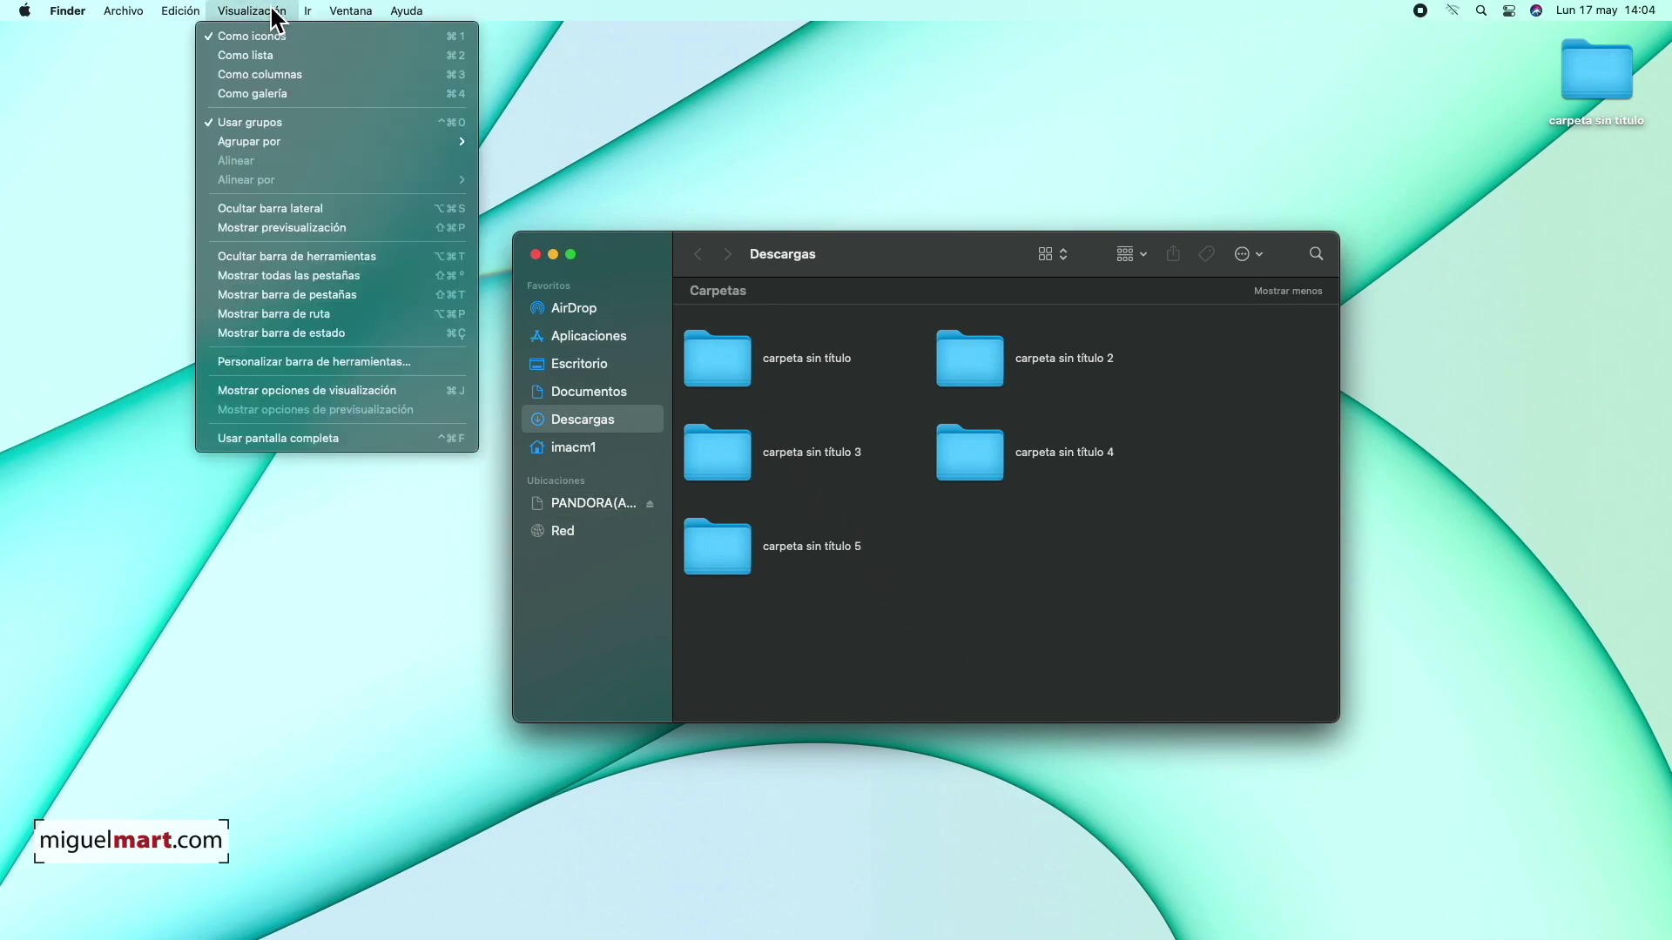
left_click(266, 340)
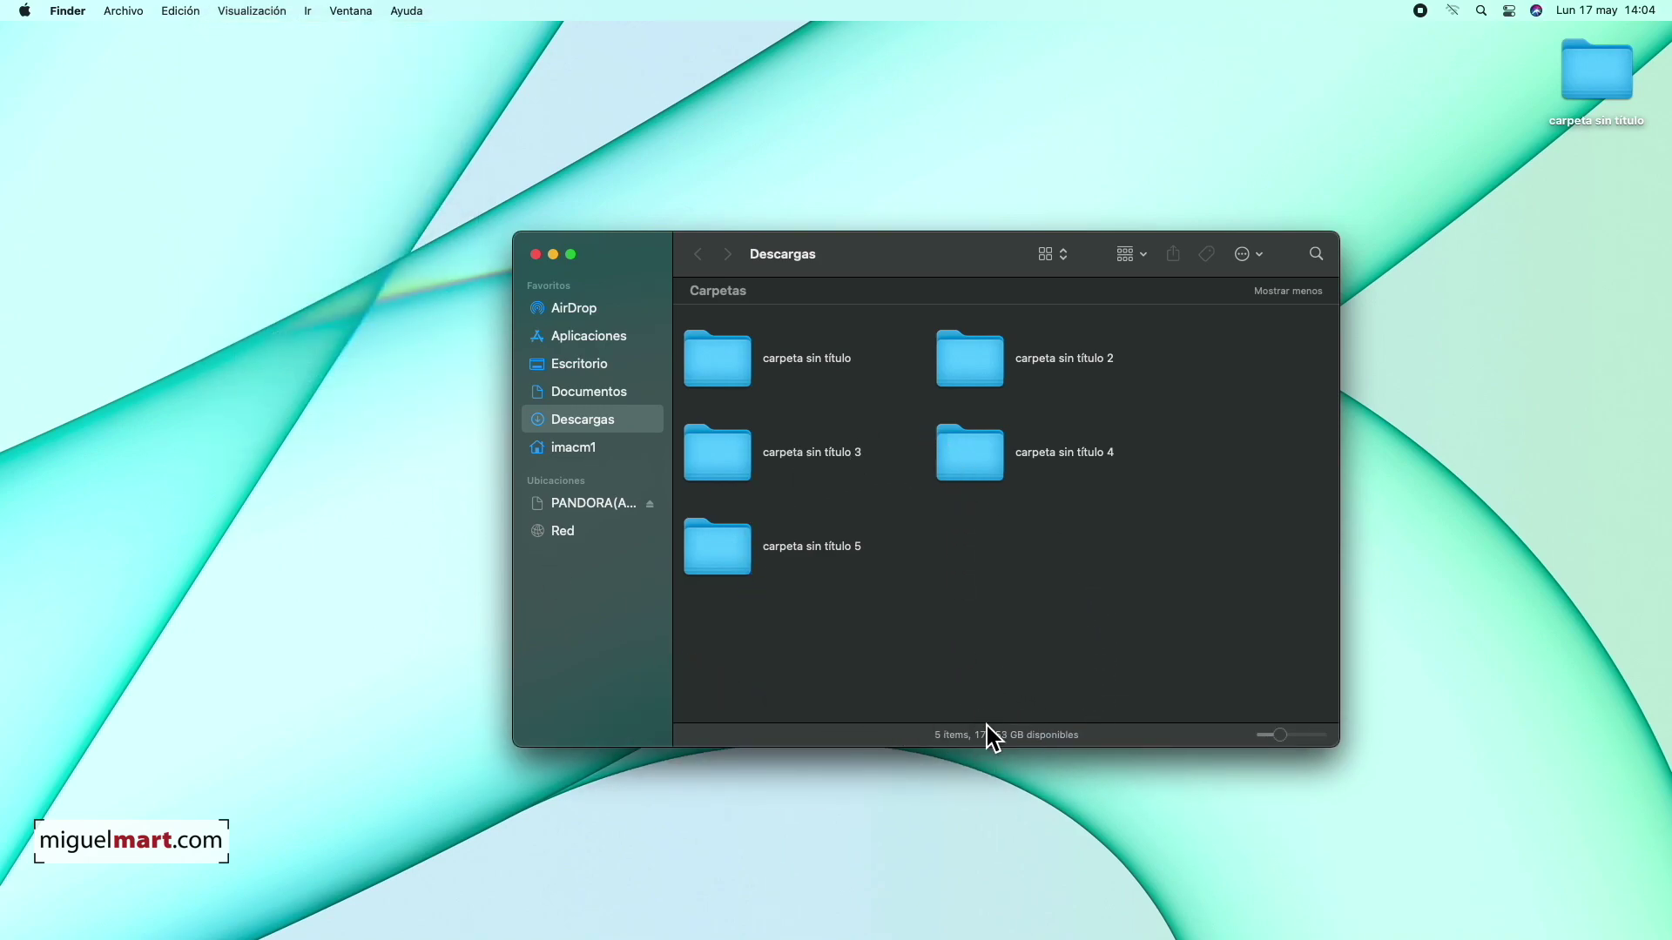
left_click(239, 18)
left_click(238, 315)
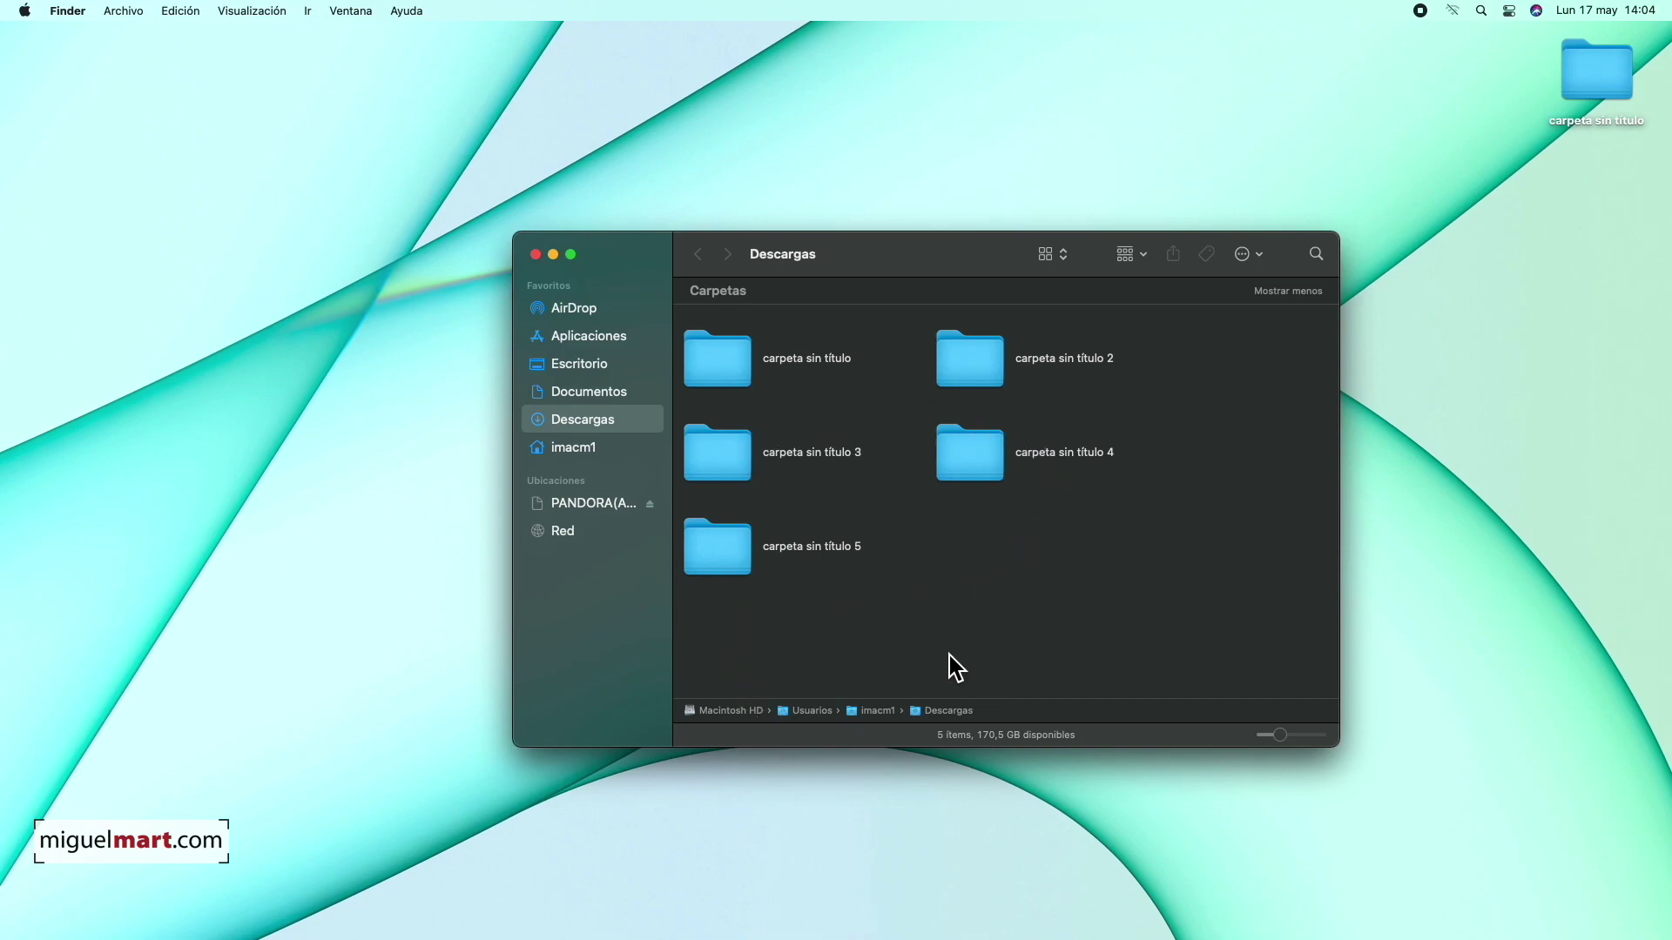
Go to the imacm1 folder through the path bar and close the Finder window
double_click(877, 709)
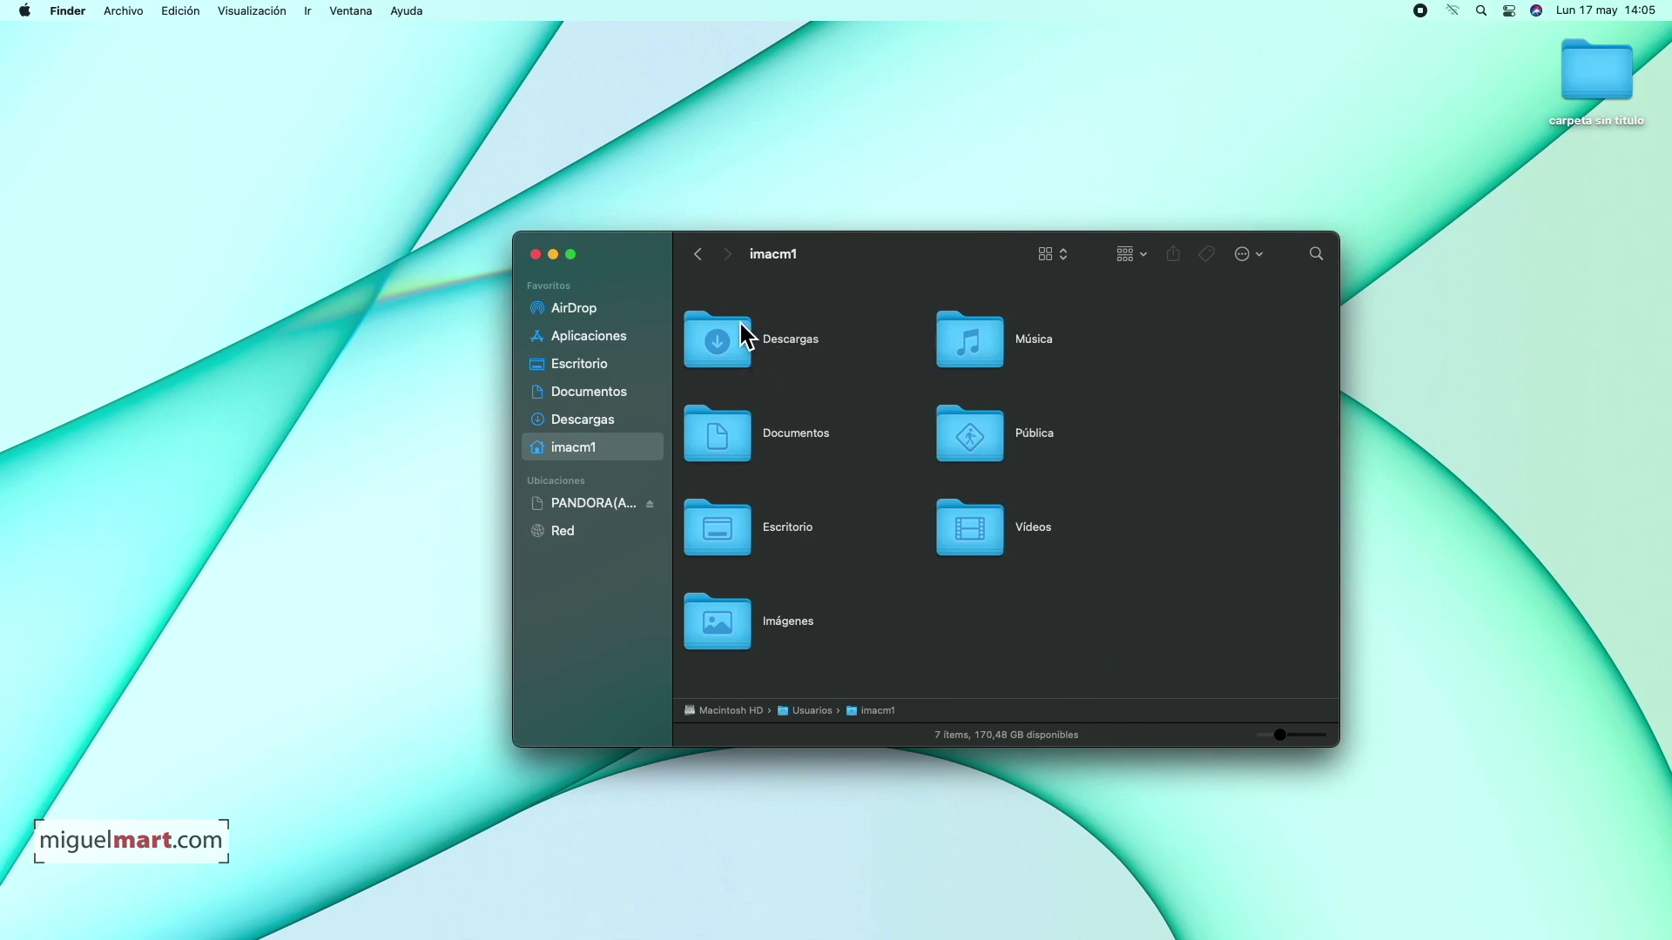
left_click(537, 255)
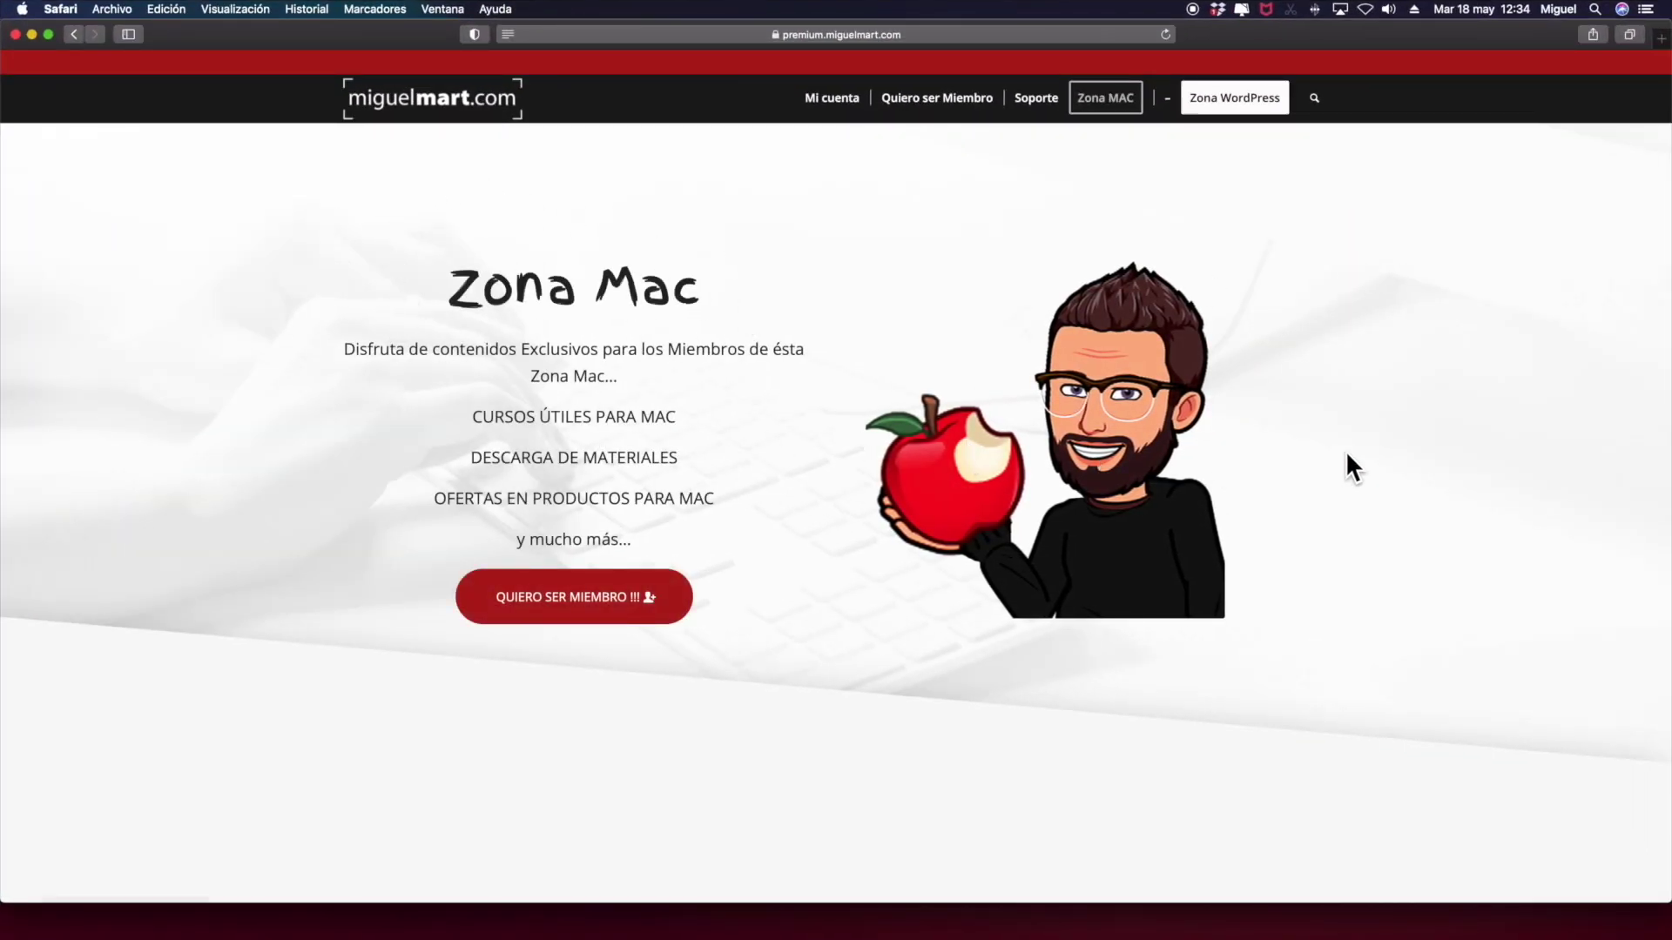
In Safari, browse the Zona Mac page, open the Configura tu Mac desde cero course and look through its lessons
scroll(1346, 455, "down", 12)
scroll(1345, 451, "down", 2)
scroll(855, 291, "down", 6)
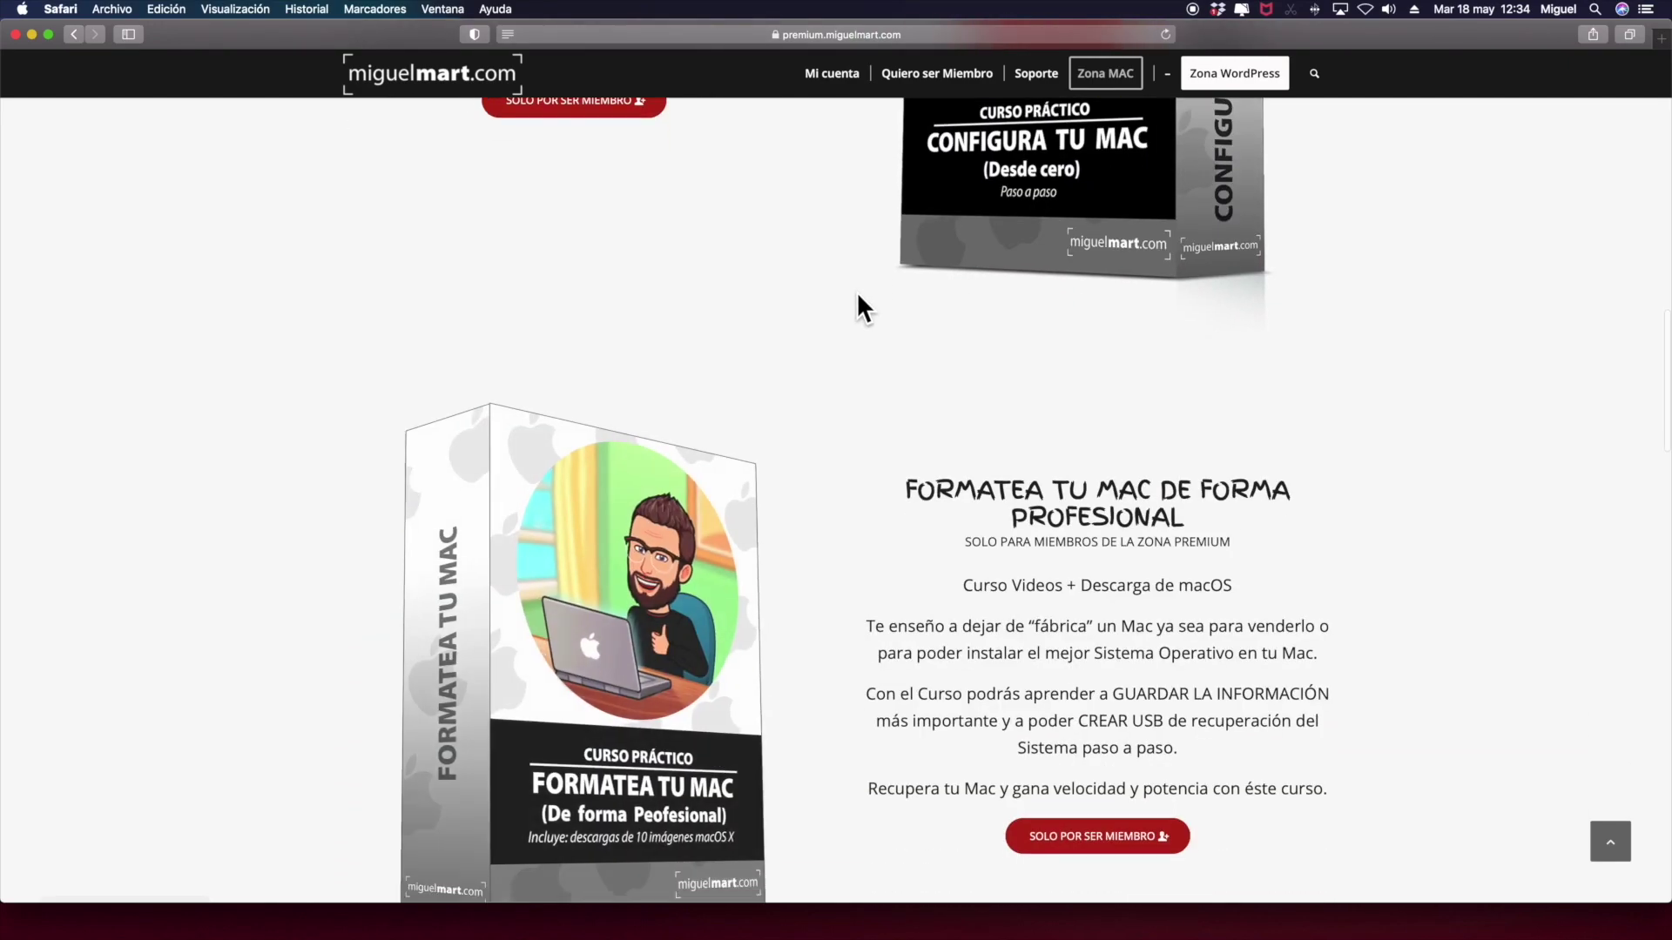
scroll(855, 290, "up", 7)
left_click(1066, 385)
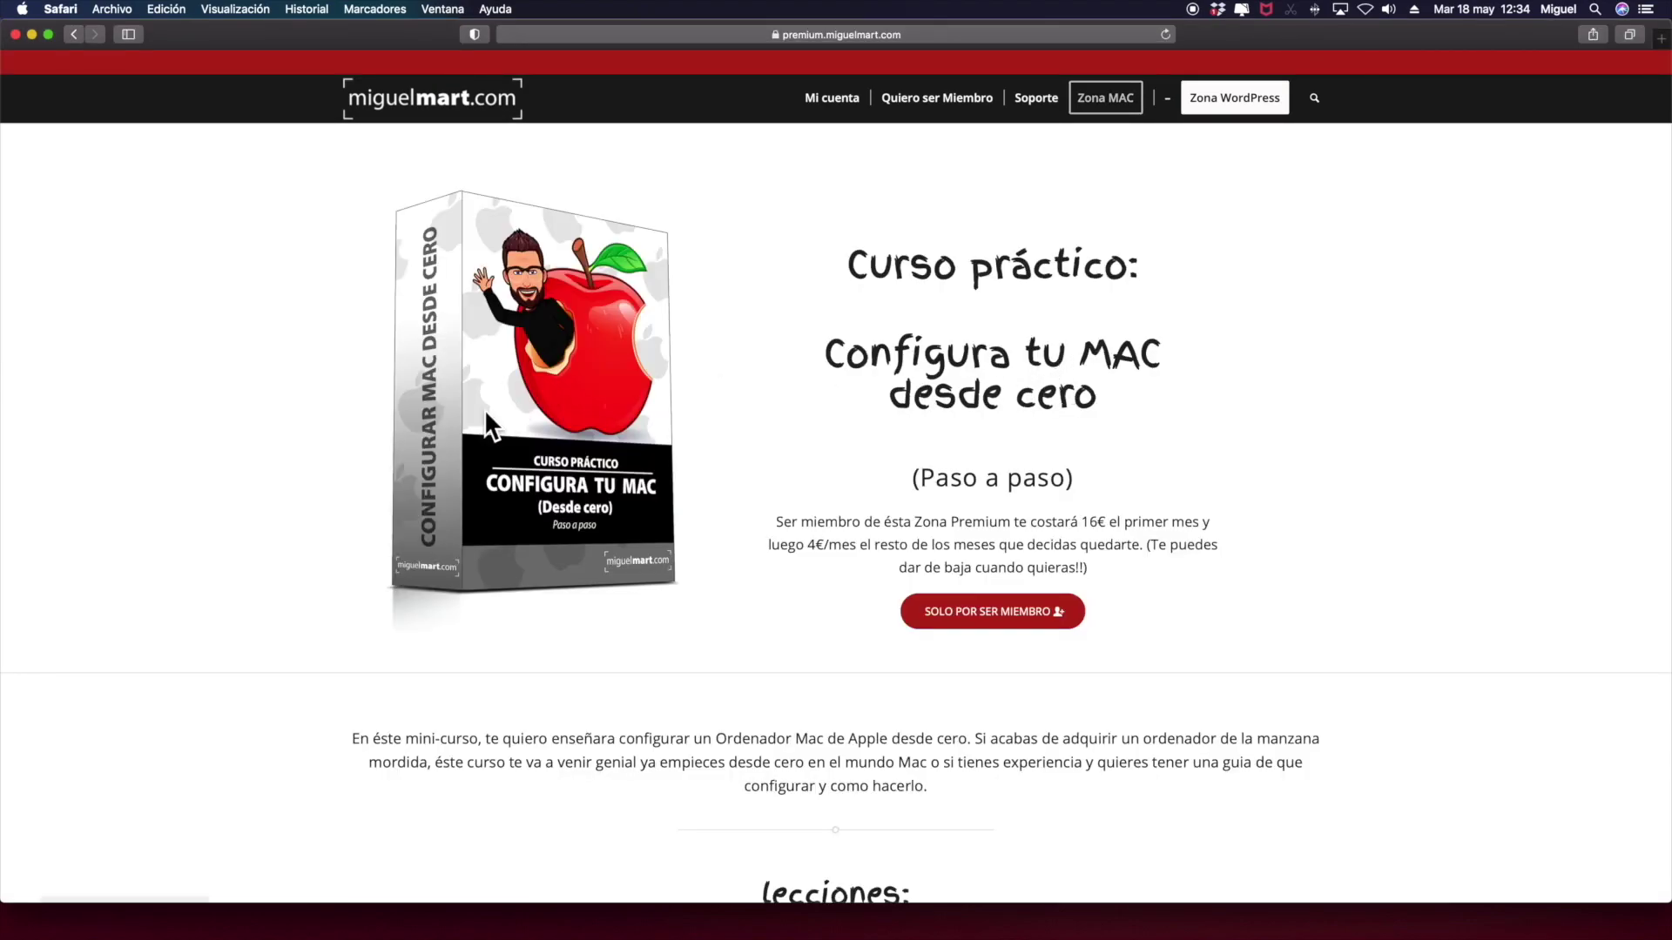
scroll(1381, 533, "down", 7)
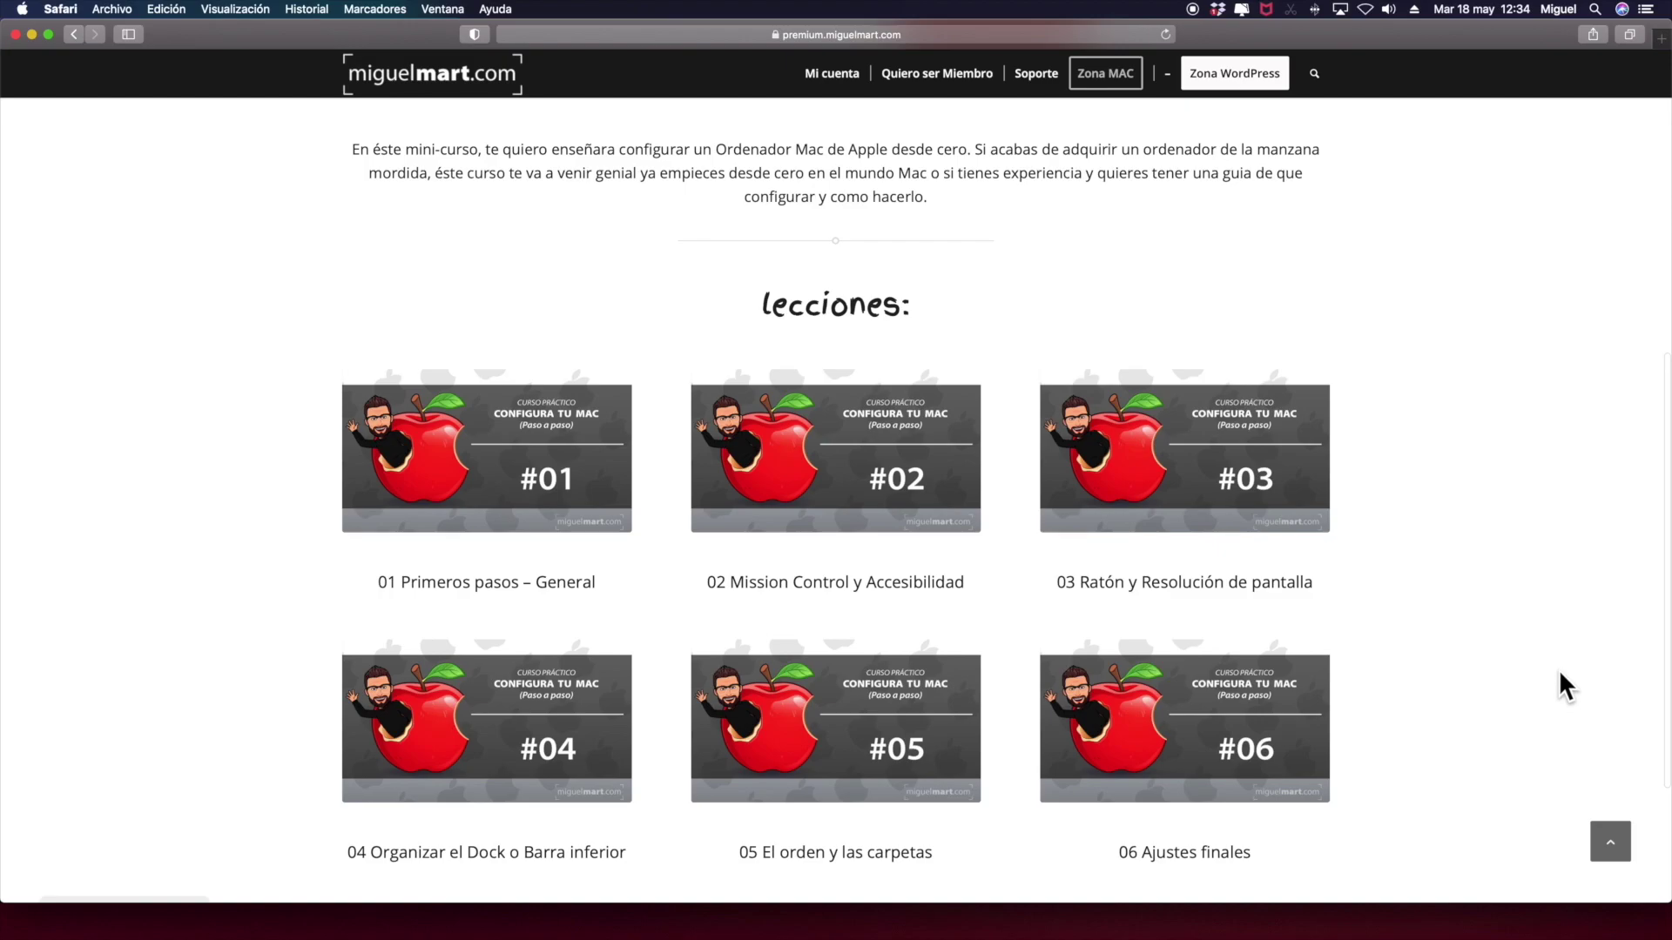
scroll(1558, 671, "up", 7)
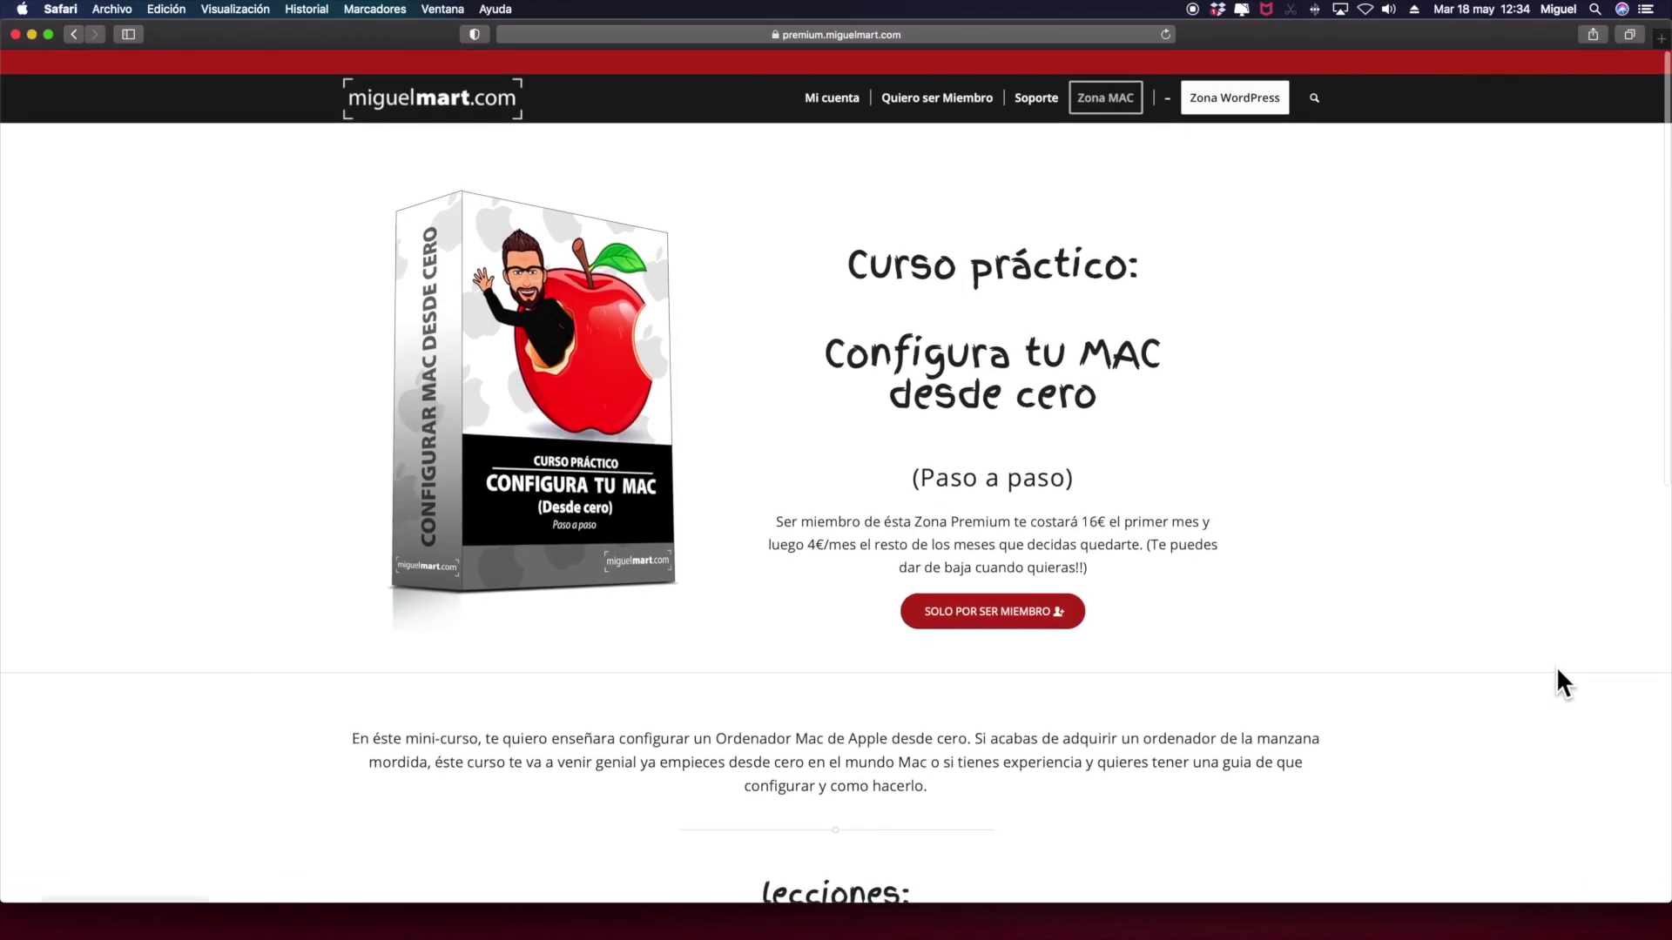